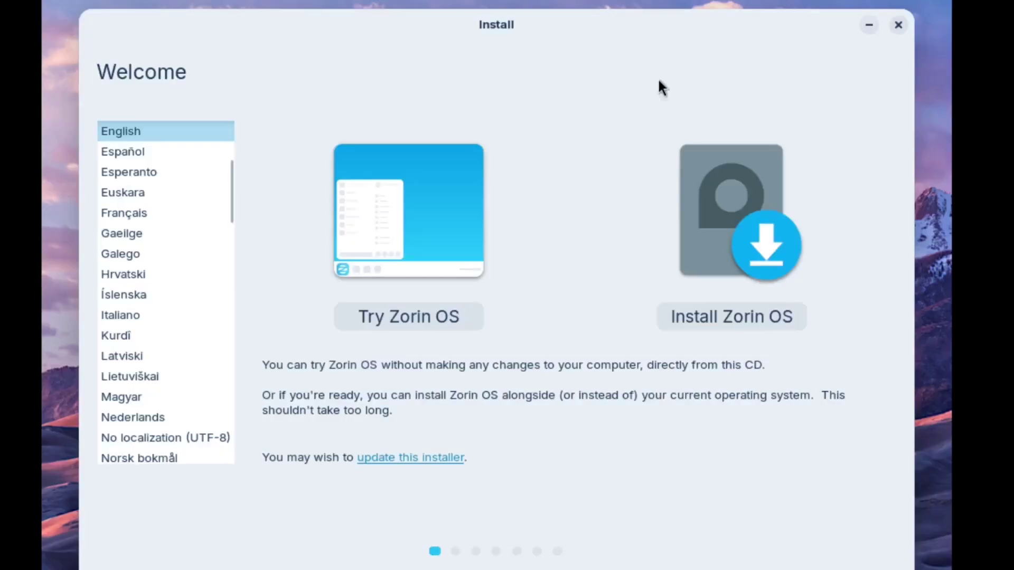
- Start an erase-disk Zorin OS install with English (US) keyboard, updates enabled and Kathmandu location
{"action": "left_click", "coordinate": [740, 322]}
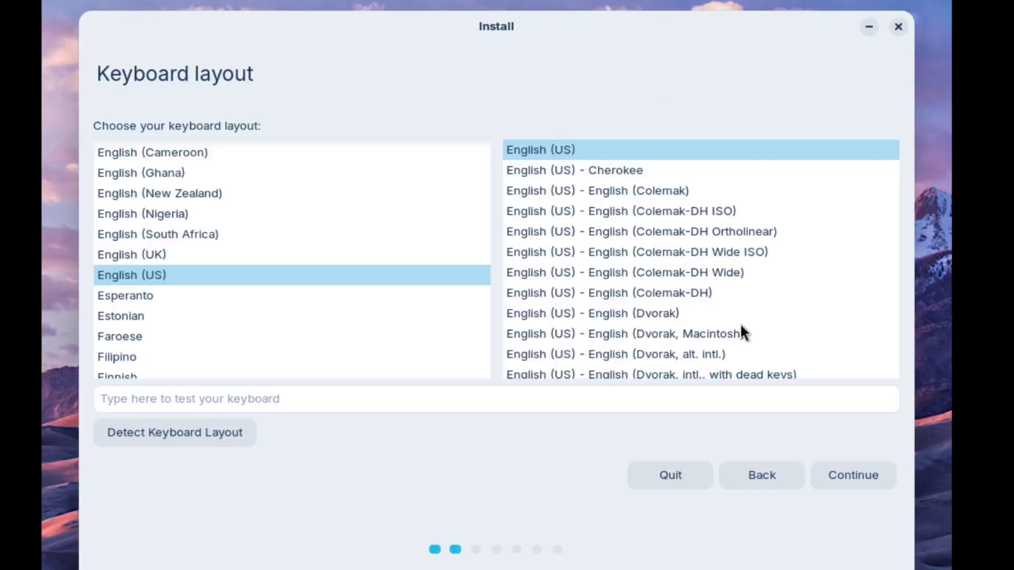
{"action": "left_click", "coordinate": [859, 480]}
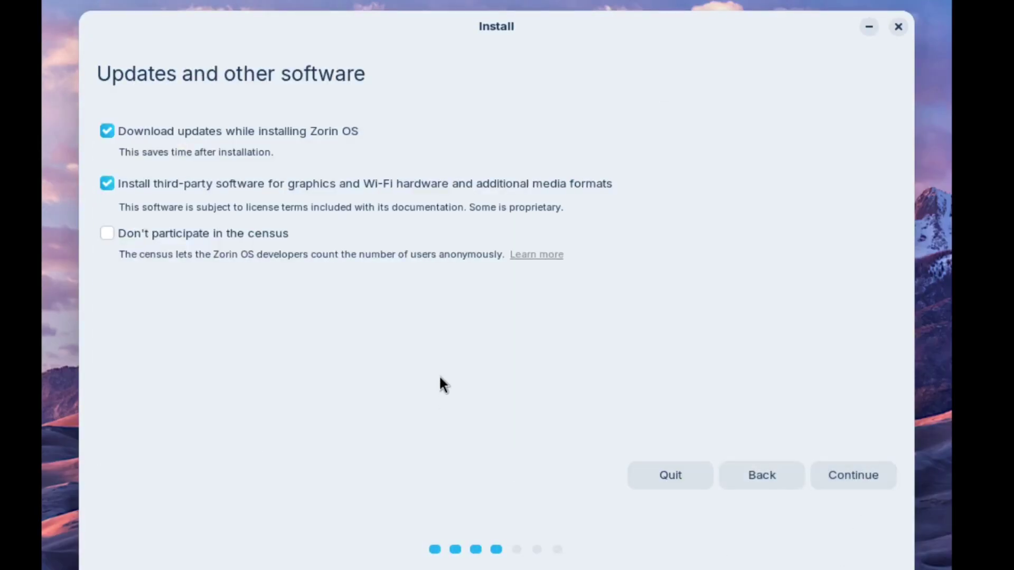
{"action": "left_click", "coordinate": [869, 476]}
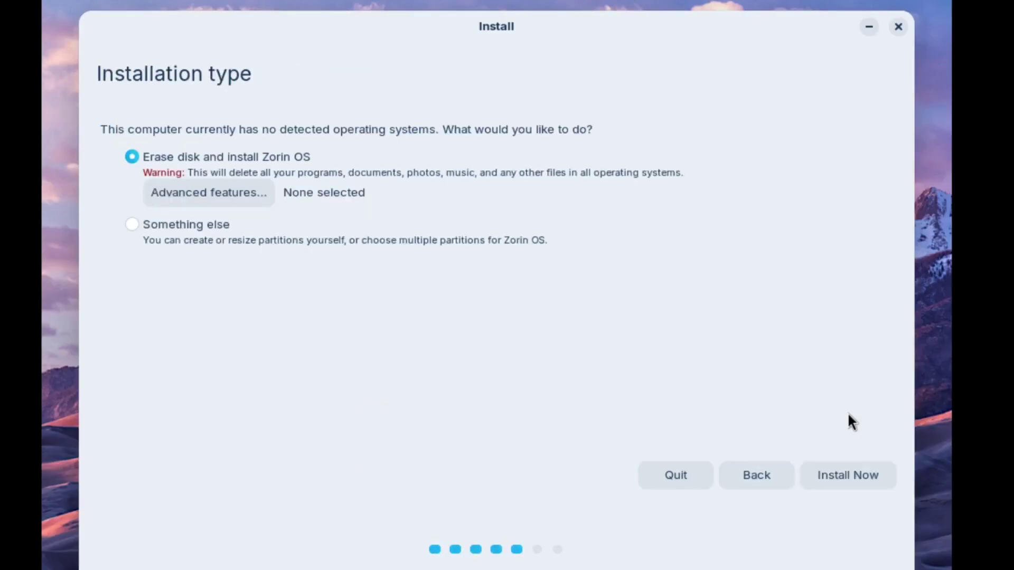
{"action": "left_click", "coordinate": [848, 475]}
{"action": "left_click", "coordinate": [808, 394]}
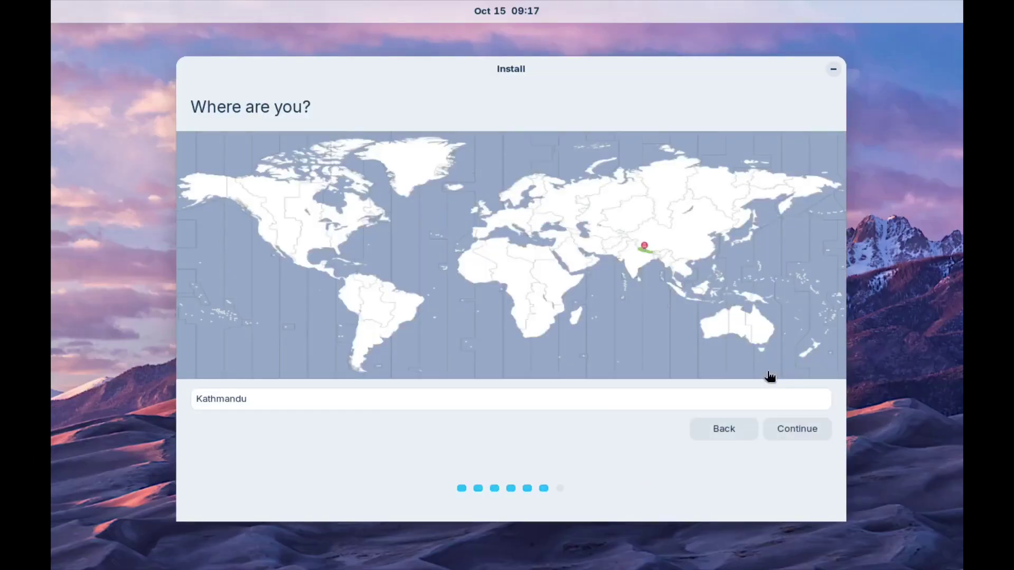
{"action": "left_click", "coordinate": [816, 429]}
- Create the user account with a username and password, then begin installing
{"action": "type", "text": "ncx"}
{"action": "key", "text": "Tab"}
{"action": "key", "text": "Tab"}
{"action": "key", "text": "Tab"}
{"action": "type", "text": "123456"}
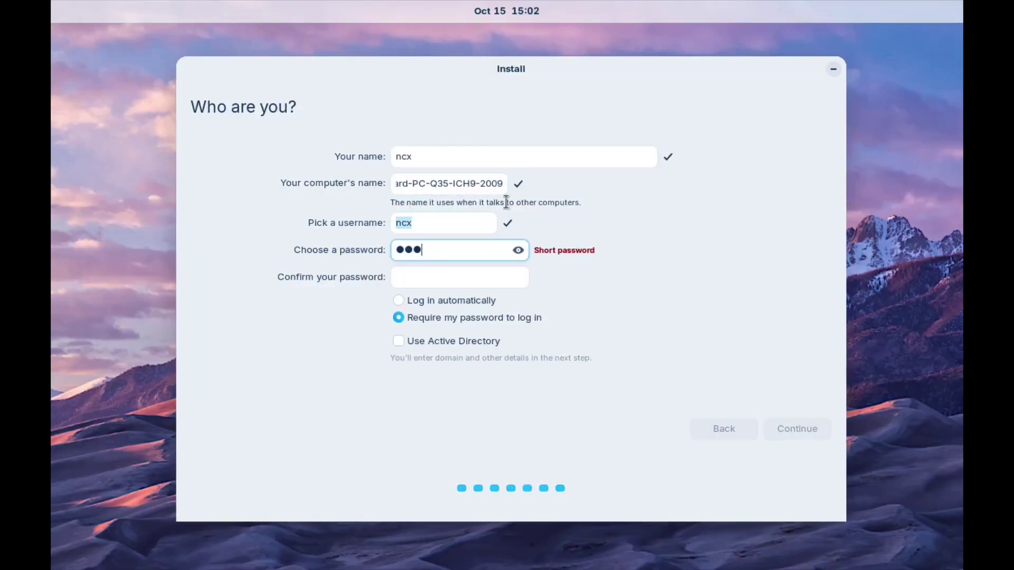
{"action": "key", "text": "Tab"}
{"action": "type", "text": "123456"}
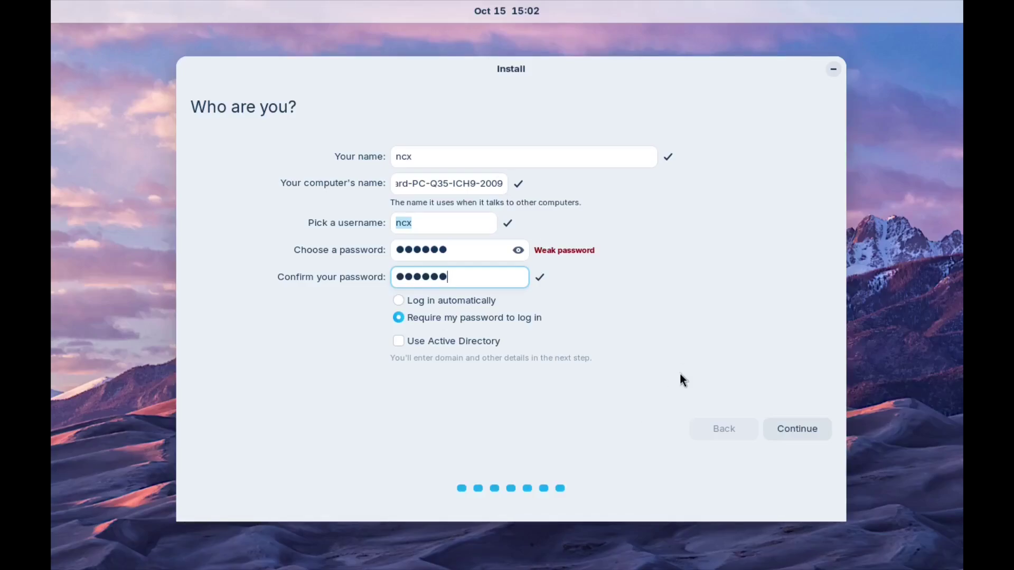
{"action": "left_click", "coordinate": [797, 428]}
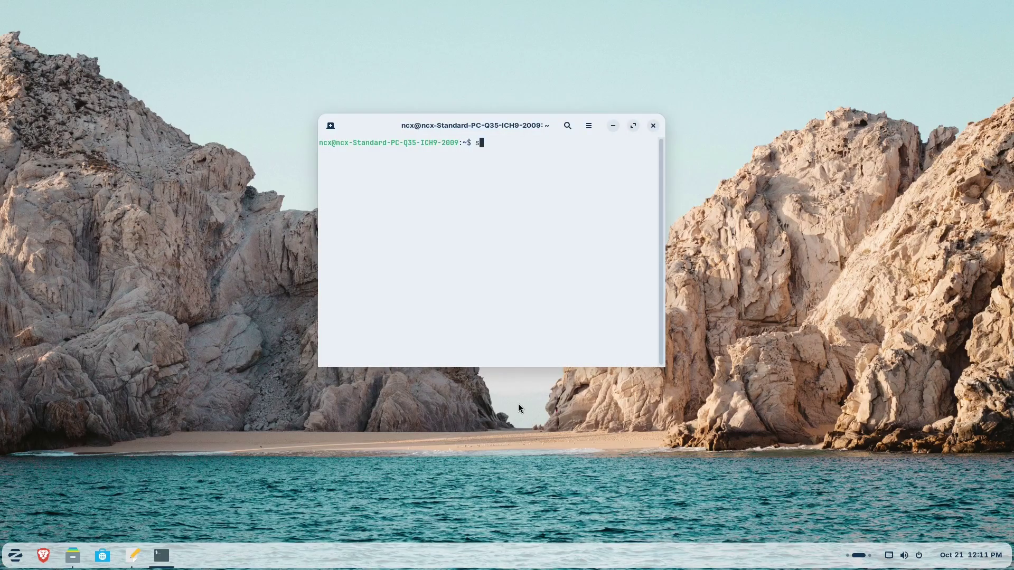
- Run sudo apt update && sudo apt upgrade and confirm upgrading the 16 packages with y
{"action": "type", "text": "udo apt update && sudo apt upg"}
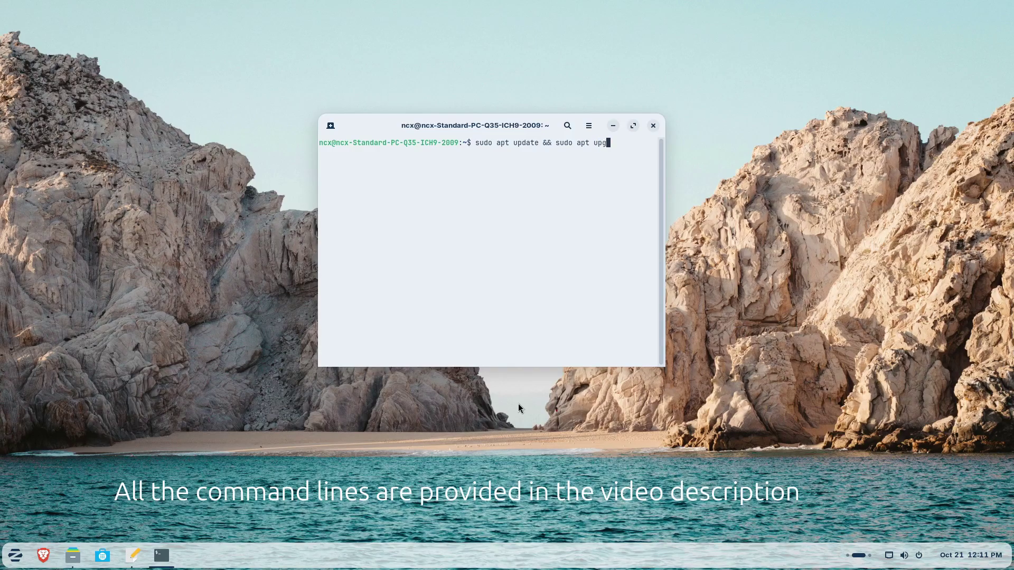
{"action": "type", "text": "rade"}
{"action": "key", "text": "Return"}
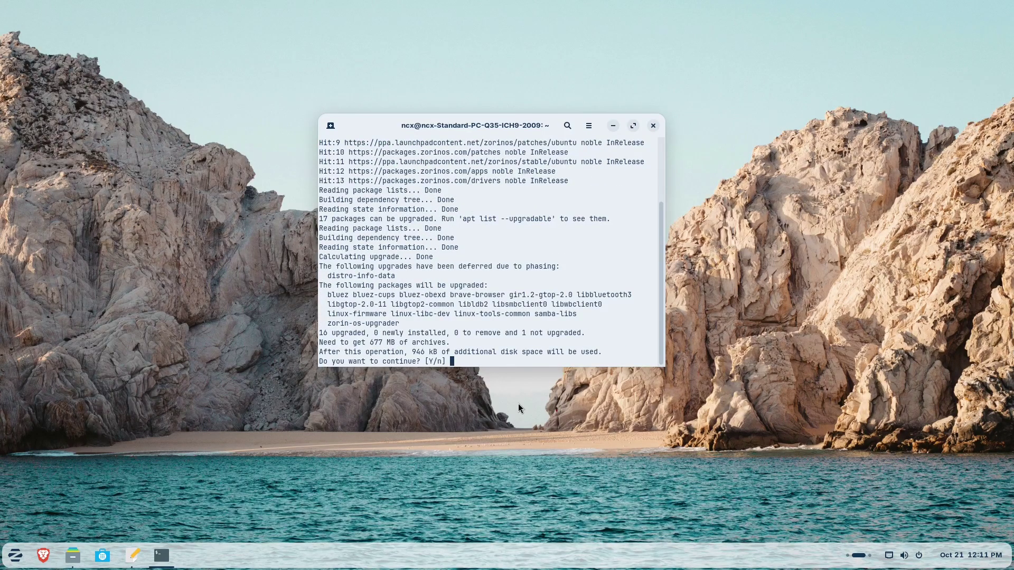
{"action": "type", "text": "y"}
{"action": "key", "text": "Return"}
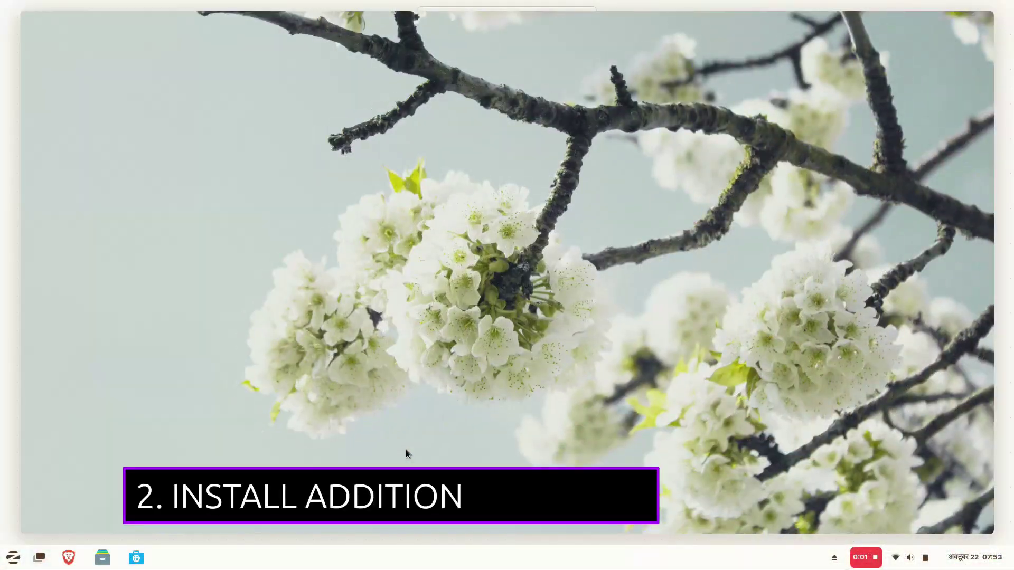
- Find Software & Updates by searching 'drivers' and show its Additional Drivers list
{"action": "key", "text": "super"}
{"action": "type", "text": "drivers"}
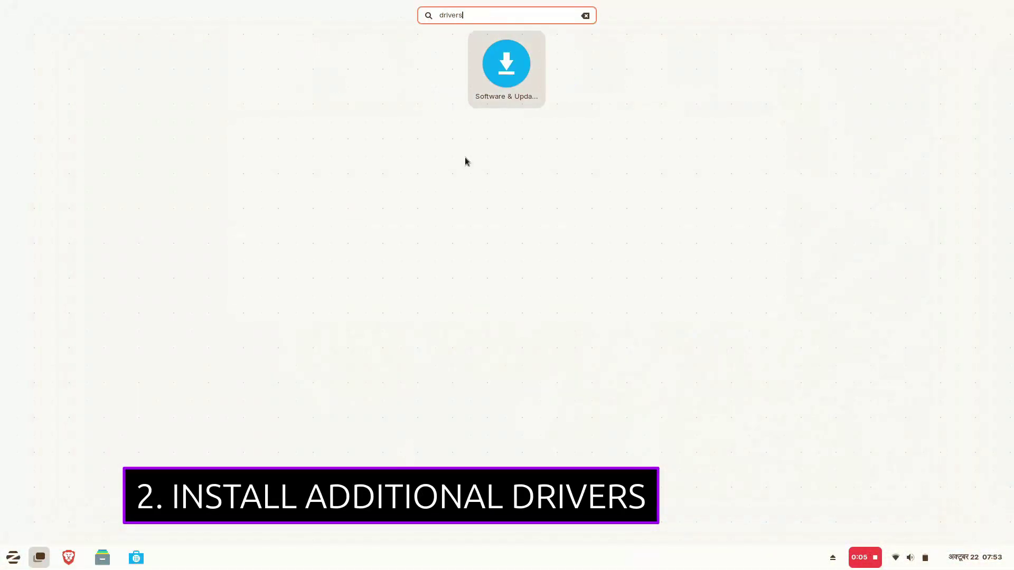
{"action": "left_click", "coordinate": [492, 104]}
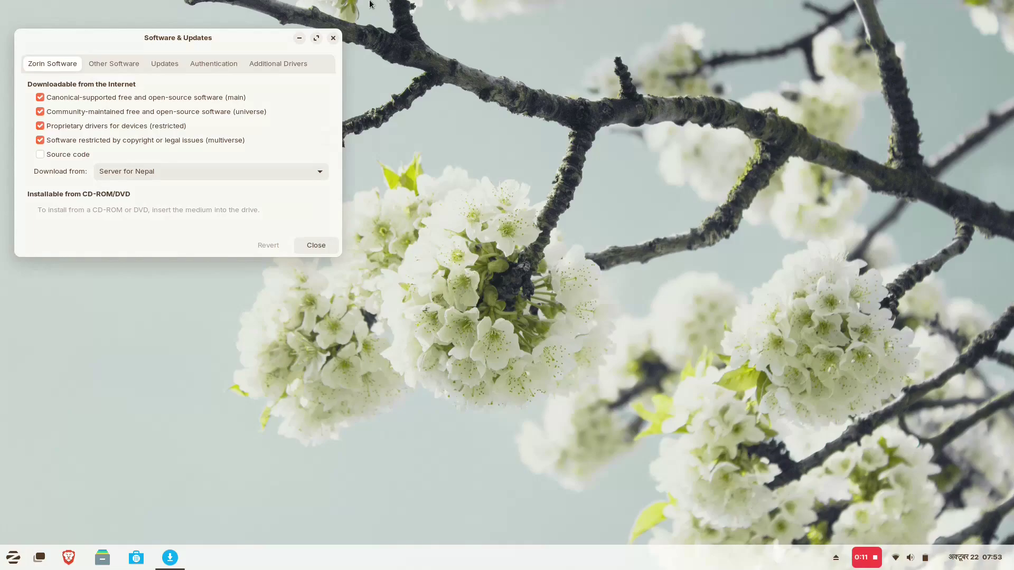
{"action": "left_click", "coordinate": [270, 64]}
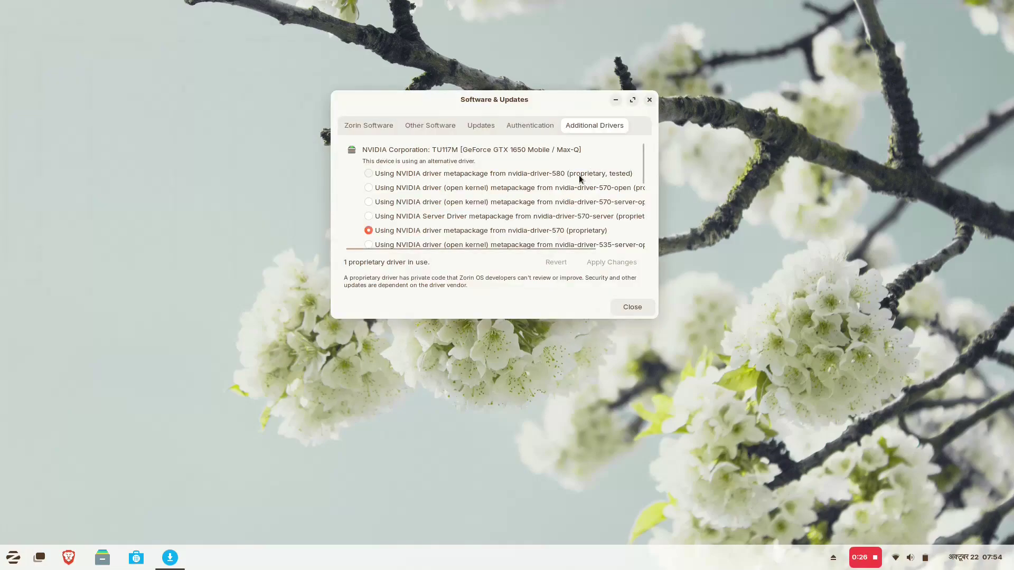
- Select the tested nvidia-driver-580 driver and apply it, authenticating with the password
{"action": "left_click", "coordinate": [435, 171]}
{"action": "scroll", "coordinate": [380, 193], "scroll_direction": "down", "scroll_amount": 5}
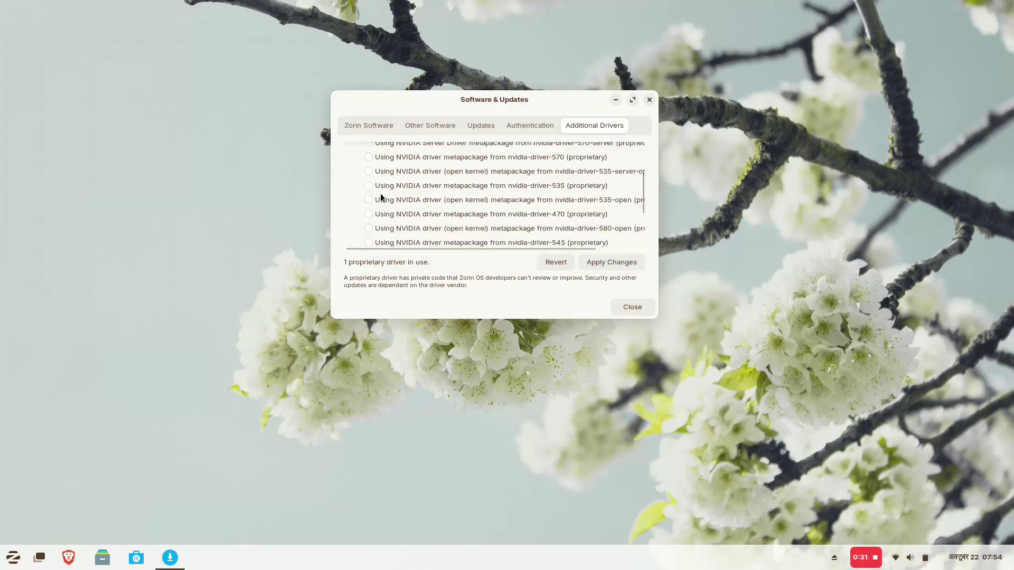
{"action": "scroll", "coordinate": [438, 236], "scroll_direction": "up", "scroll_amount": 5}
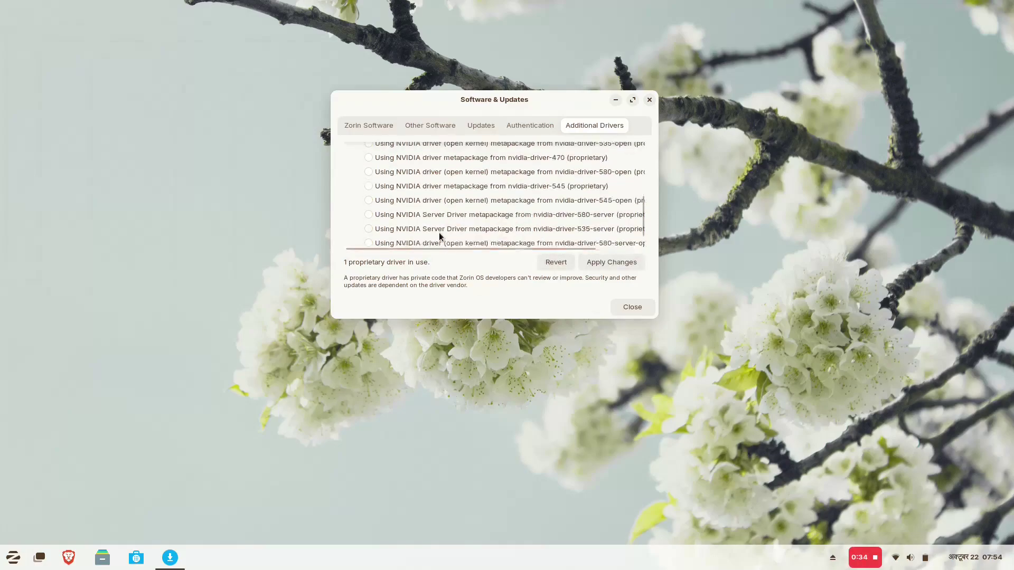
{"action": "left_click", "coordinate": [608, 263]}
{"action": "type", "text": "••"}
{"action": "type", "text": "•••"}
{"action": "key", "text": "Return"}
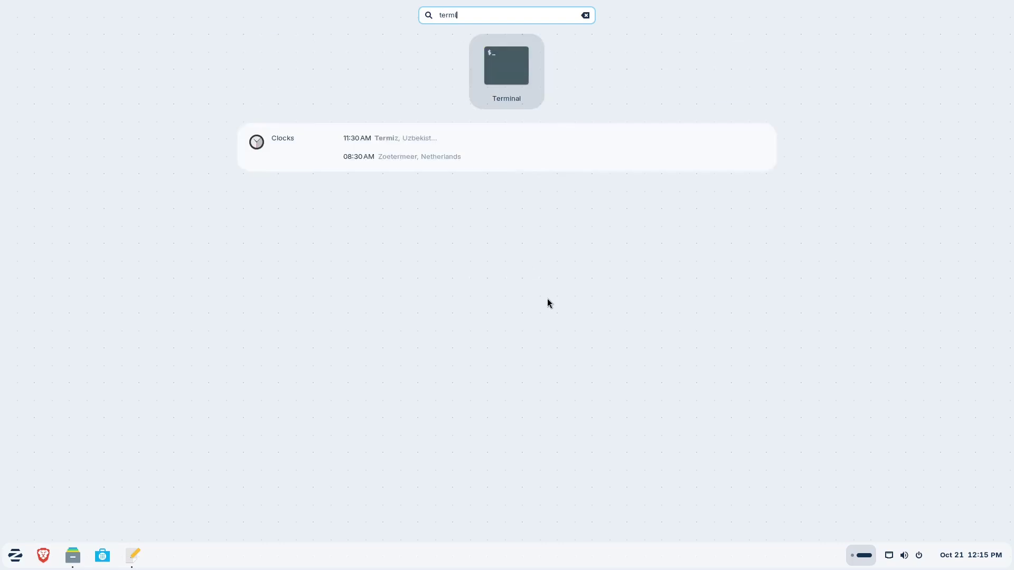
- Run sudo ufw enable with the sudo password so the firewall starts at boot, then close Terminal
{"action": "key", "text": "Return"}
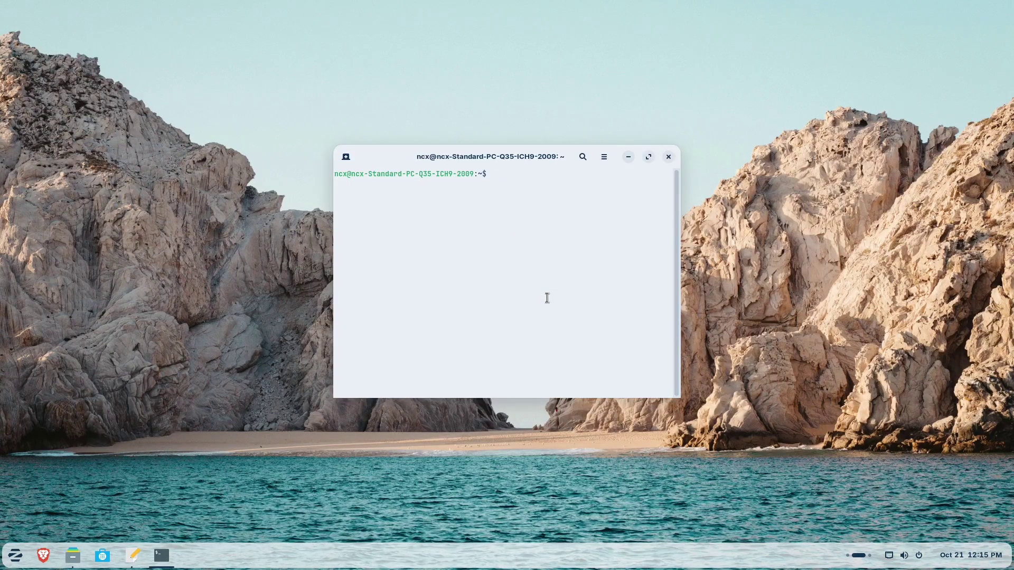
{"action": "type", "text": "sudo ufw enable"}
{"action": "key", "text": "Return"}
{"action": "type", "text": "*"}
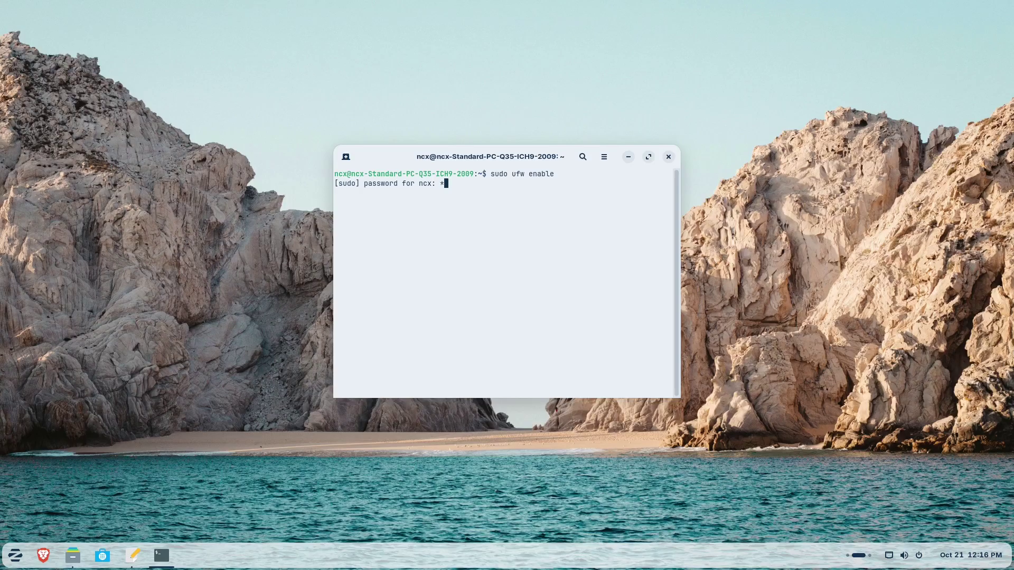
{"action": "type", "text": "*****"}
{"action": "key", "text": "Return"}
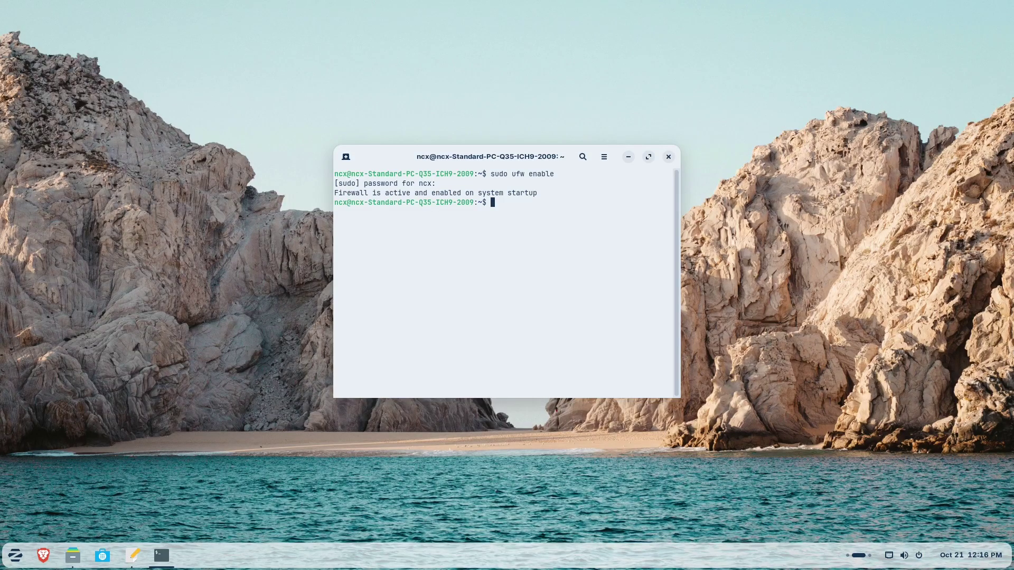
{"action": "triple_click", "coordinate": [493, 193]}
{"action": "key", "text": "alt+F4"}
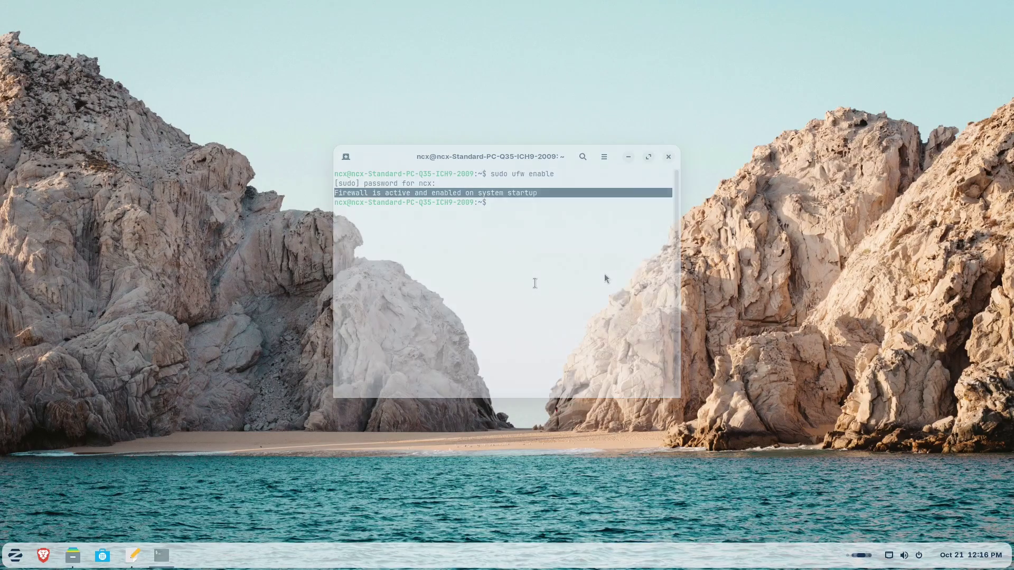
- In Zorin Appearance, try several desktop layouts and settle on the second layout with a bottom taskbar
{"action": "key", "text": "super"}
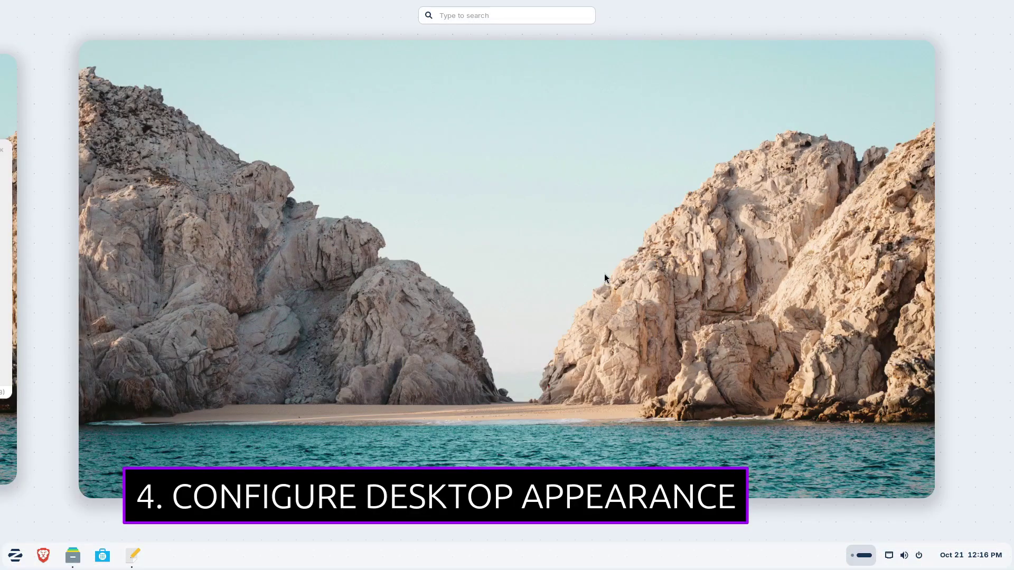
{"action": "type", "text": "zorin"}
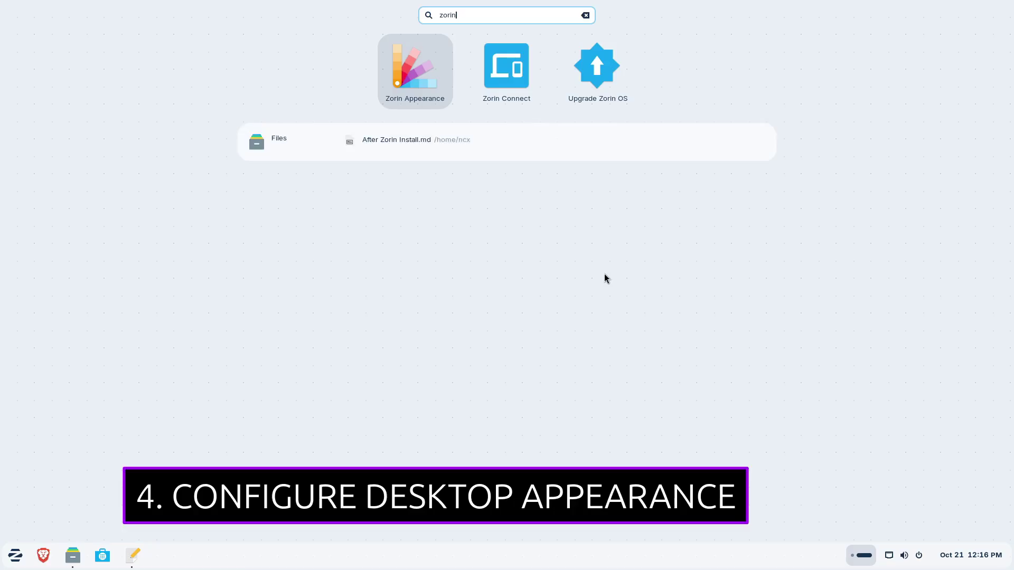
{"action": "key", "text": "Return"}
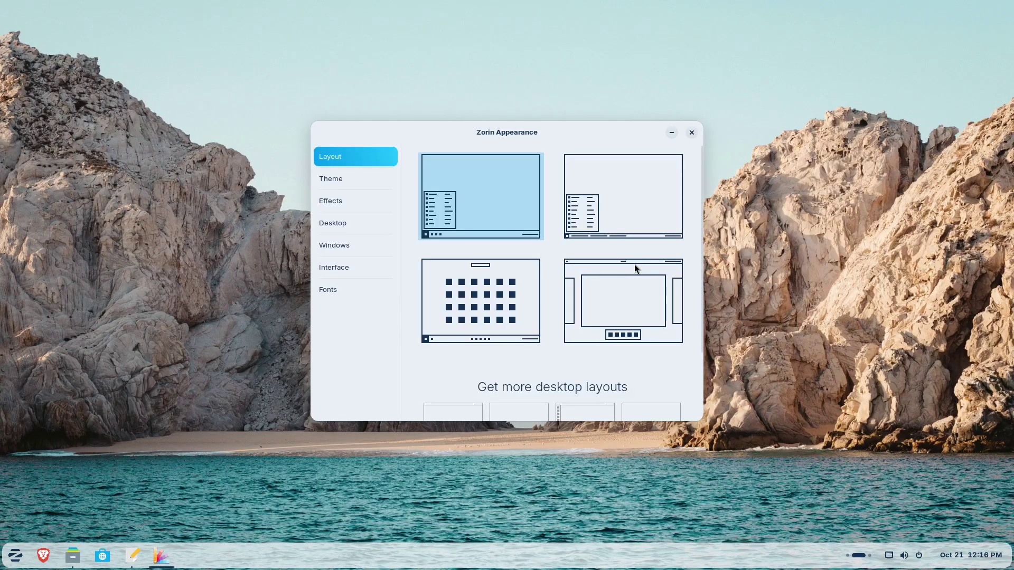
{"action": "left_click", "coordinate": [615, 164]}
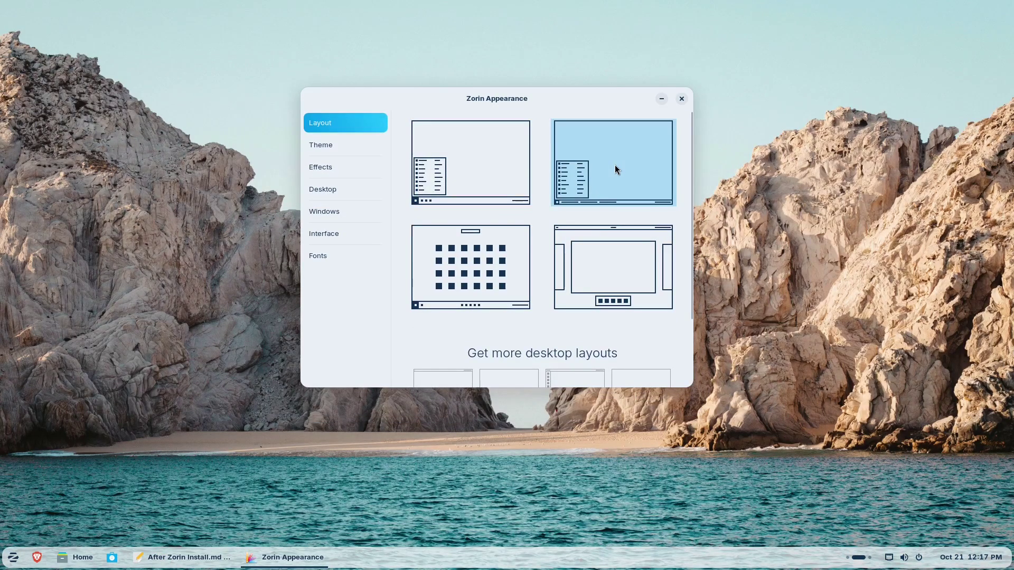
{"action": "left_click", "coordinate": [480, 249]}
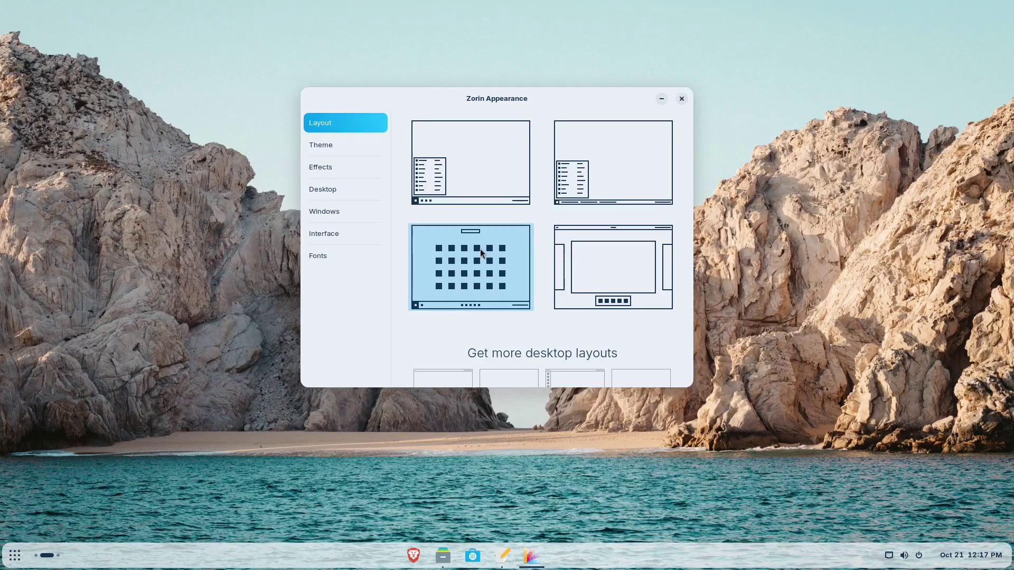
{"action": "left_click", "coordinate": [15, 555]}
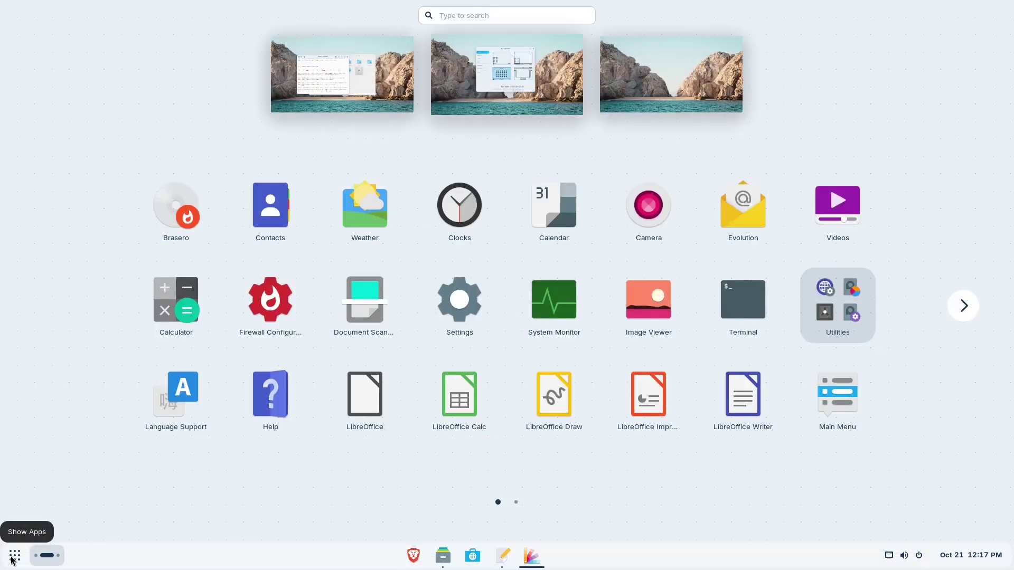
{"action": "left_click", "coordinate": [13, 557]}
{"action": "left_click", "coordinate": [564, 289]}
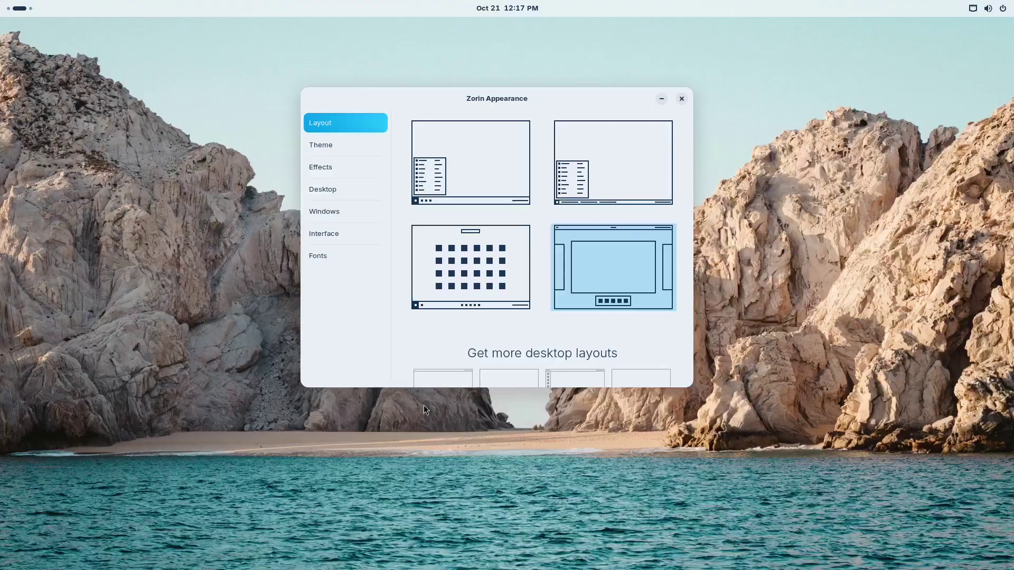
{"action": "left_click", "coordinate": [622, 150]}
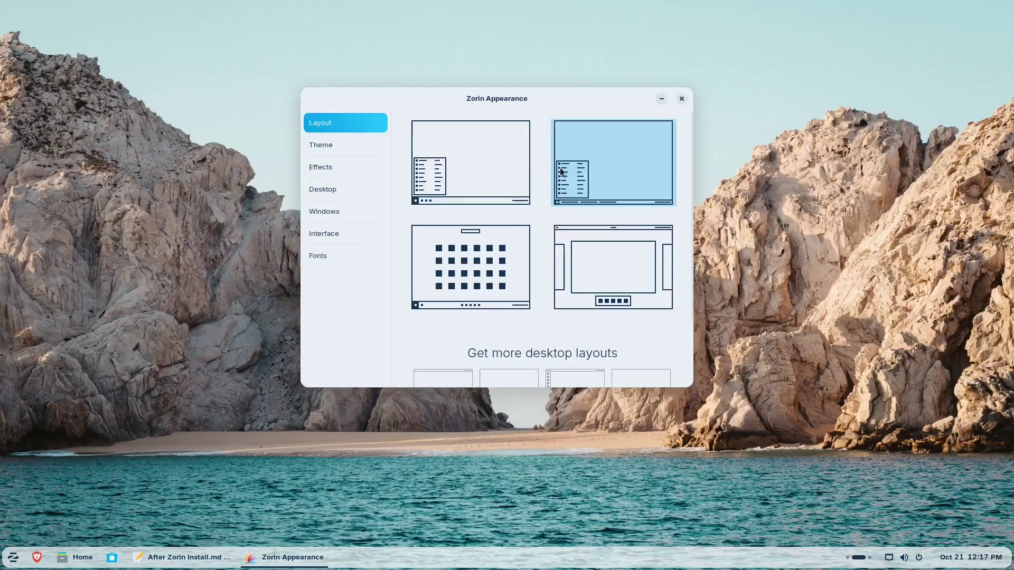
{"action": "scroll", "coordinate": [518, 280], "scroll_direction": "down", "scroll_amount": 3}
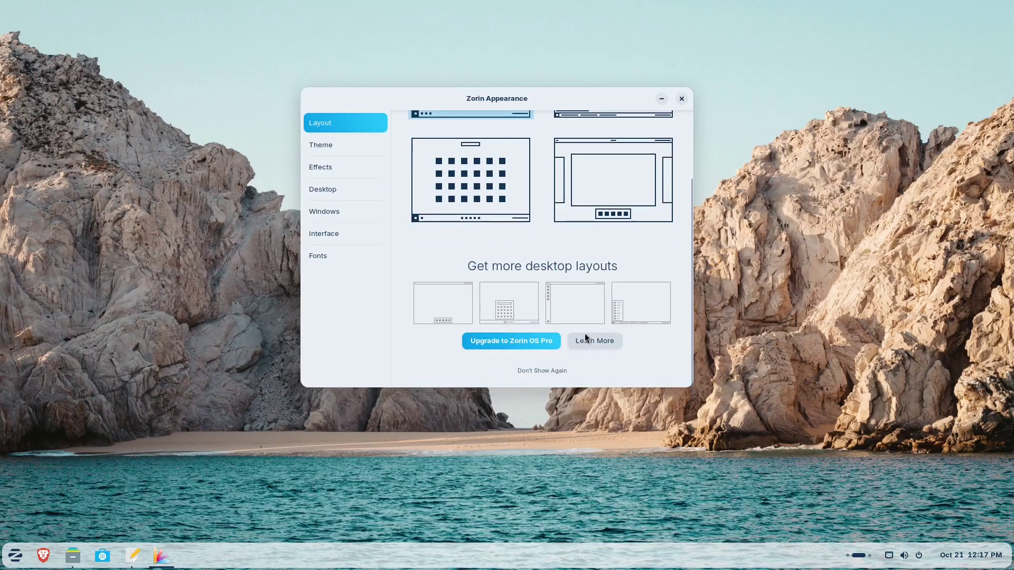
{"action": "left_click", "coordinate": [326, 145]}
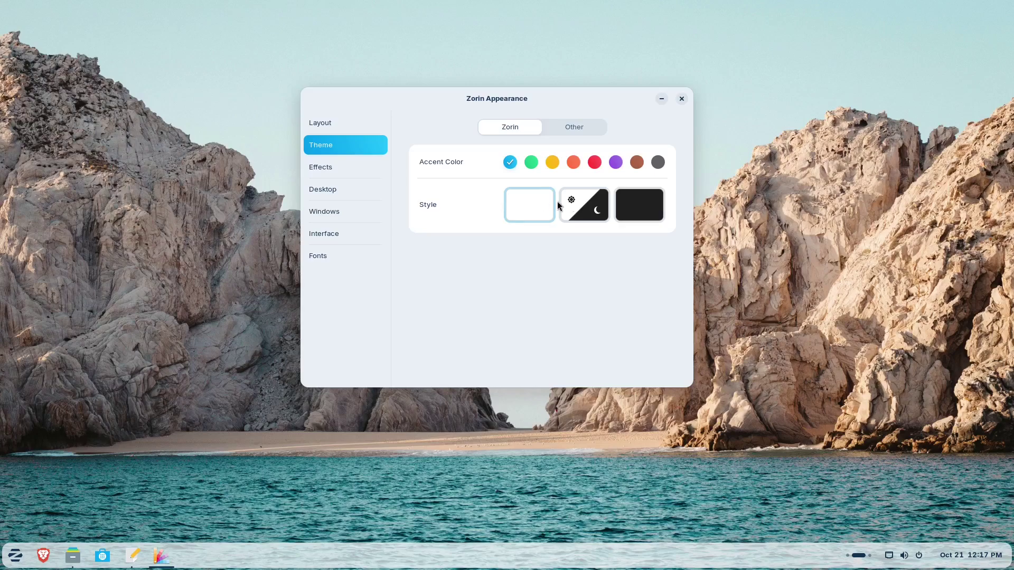
- Try the Dark and Auto styles, return to Light, and change the accent colour
{"action": "left_click", "coordinate": [660, 207]}
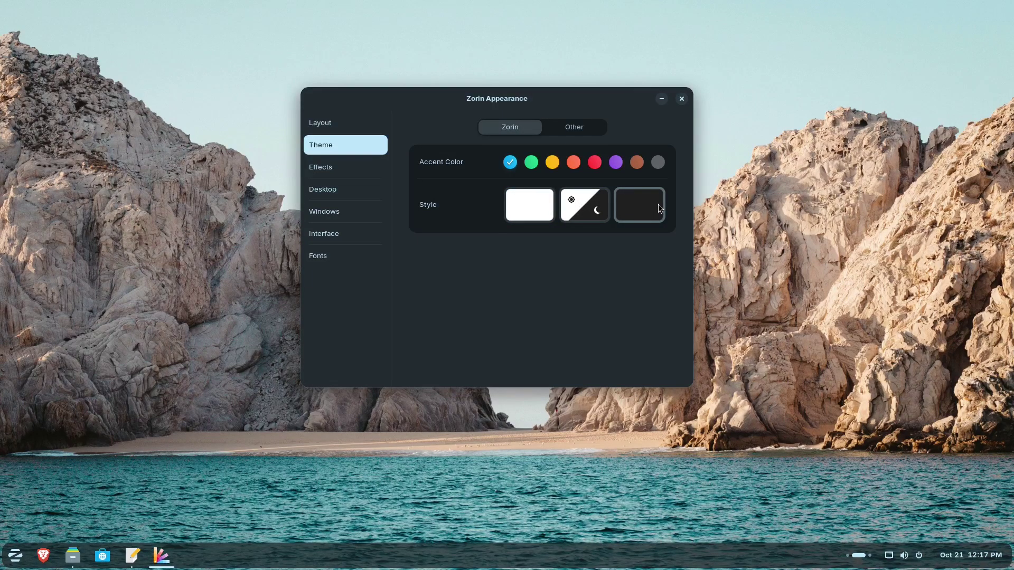
{"action": "left_click", "coordinate": [599, 203]}
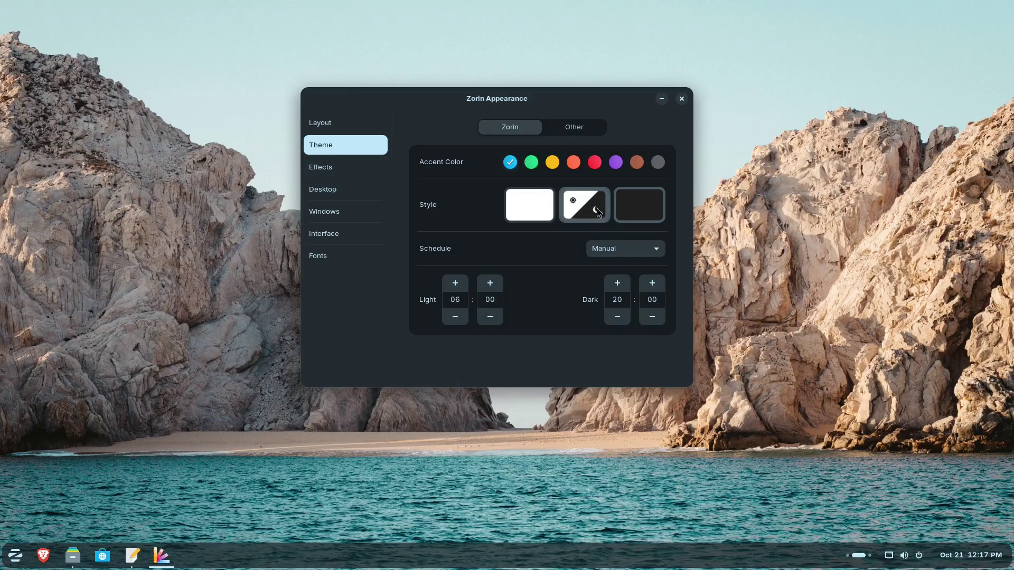
{"action": "left_click", "coordinate": [533, 205]}
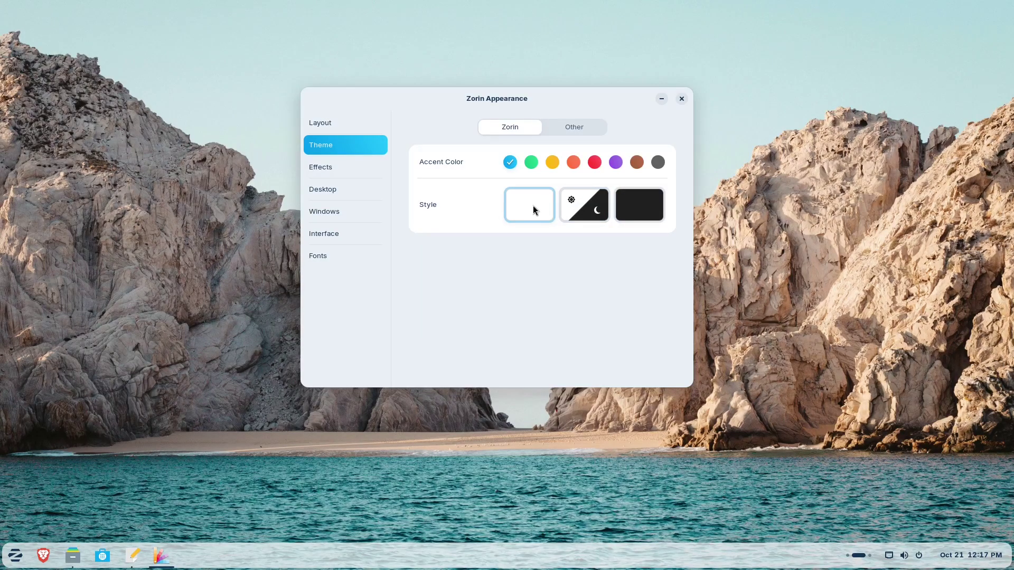
{"action": "left_click", "coordinate": [553, 162]}
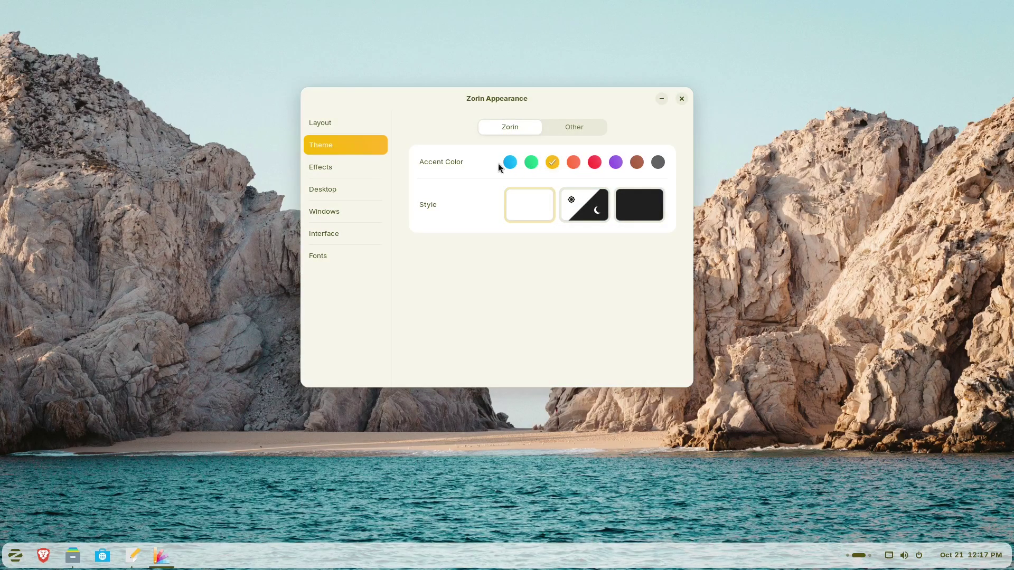
- Preview the Effects page's Jelly Mode by dragging the window and its minimize animation
{"action": "left_click", "coordinate": [360, 170]}
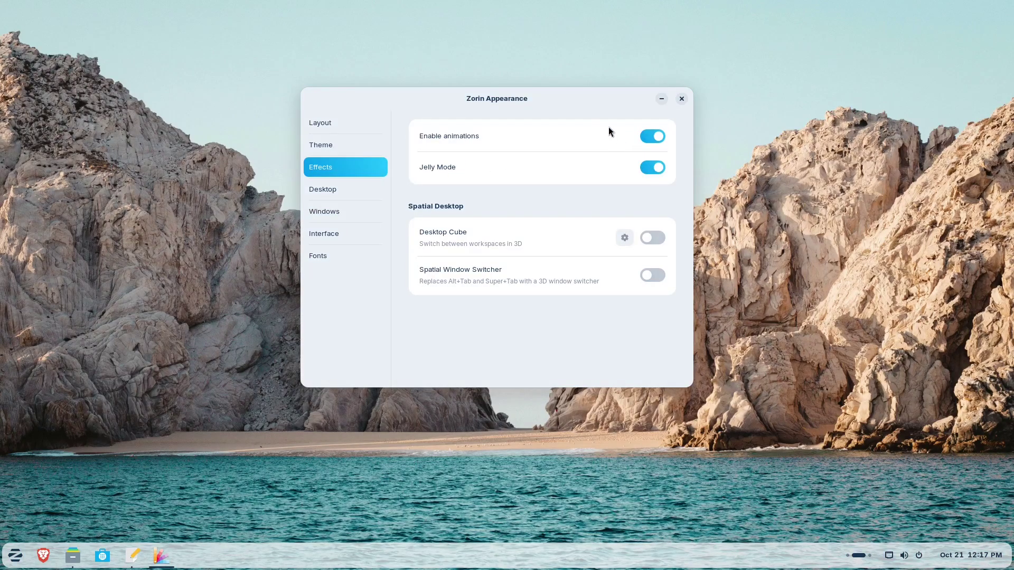
{"action": "left_click_drag", "start_coordinate": [655, 117], "coordinate": [597, 102]}
{"action": "left_click", "coordinate": [639, 102]}
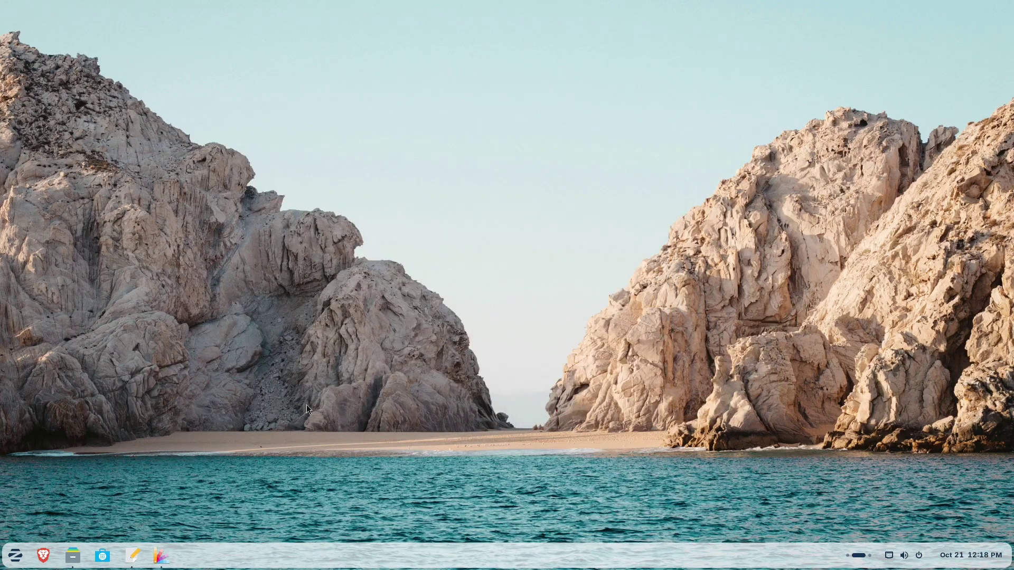
{"action": "left_click", "coordinate": [168, 551]}
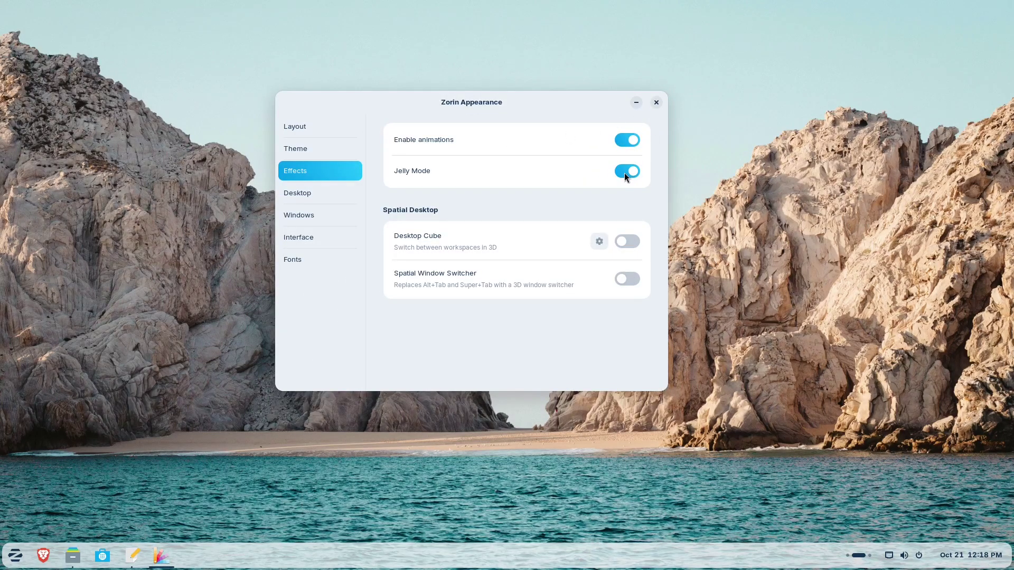
- From Change Background, try the mountain, desert butte and lavender field wallpapers
{"action": "key", "text": "alt+F4"}
{"action": "right_click", "coordinate": [546, 166]}
{"action": "left_click", "coordinate": [634, 328]}
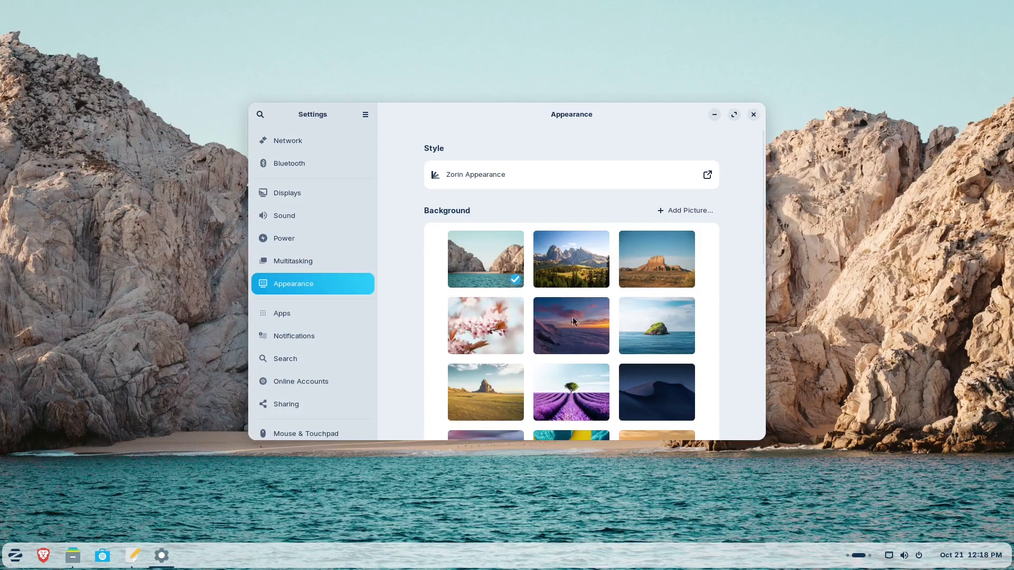
{"action": "left_click", "coordinate": [590, 262]}
{"action": "left_click_drag", "start_coordinate": [592, 123], "coordinate": [458, 70]}
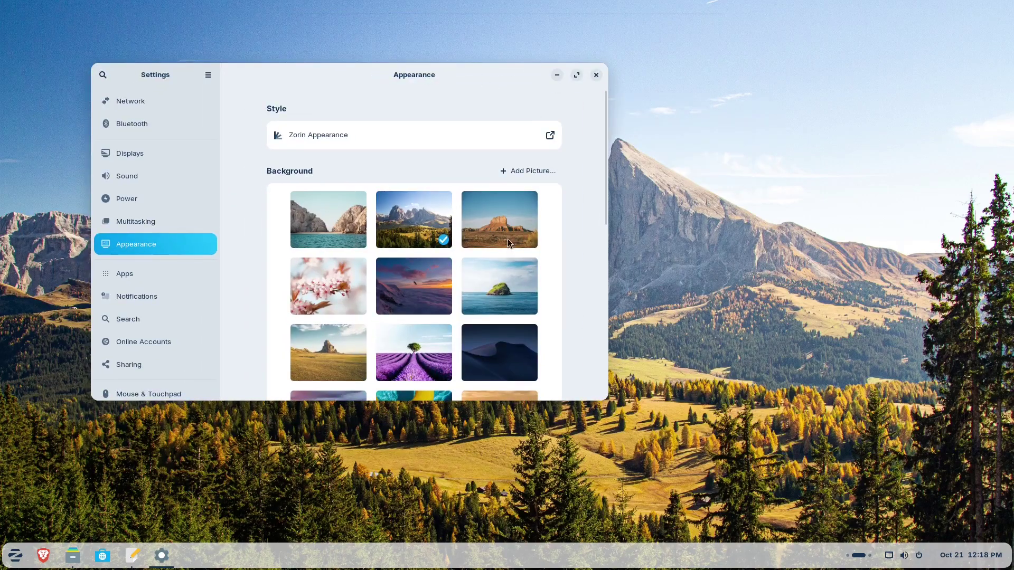
{"action": "left_click", "coordinate": [508, 238]}
{"action": "left_click", "coordinate": [414, 350]}
- Set the yellow flower field as wallpaper, close Settings and show the app overview
{"action": "left_click", "coordinate": [554, 75]}
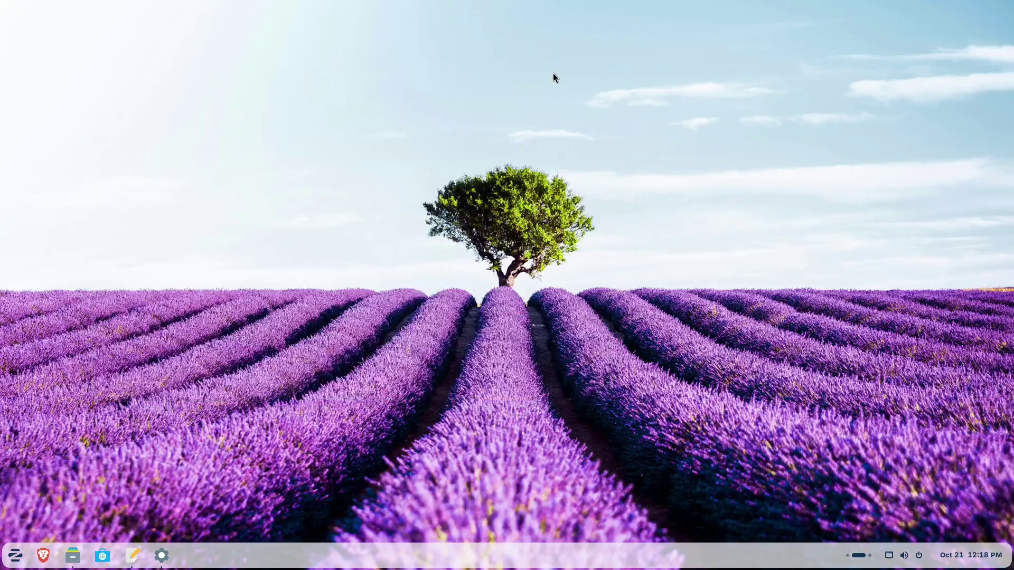
{"action": "left_click", "coordinate": [161, 555]}
{"action": "scroll", "coordinate": [521, 276], "scroll_direction": "down", "scroll_amount": 5}
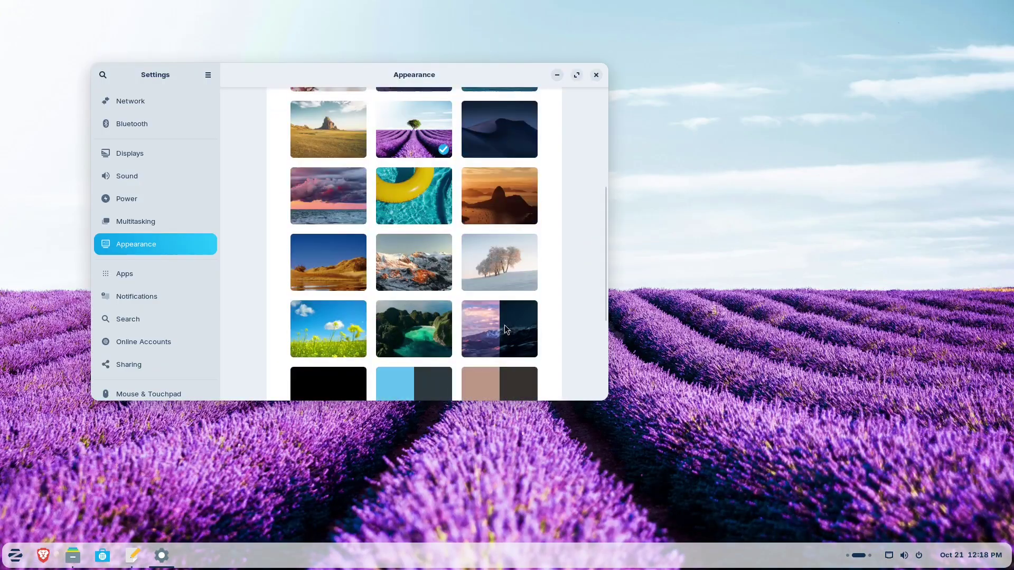
{"action": "left_click", "coordinate": [318, 353]}
{"action": "left_click", "coordinate": [595, 75]}
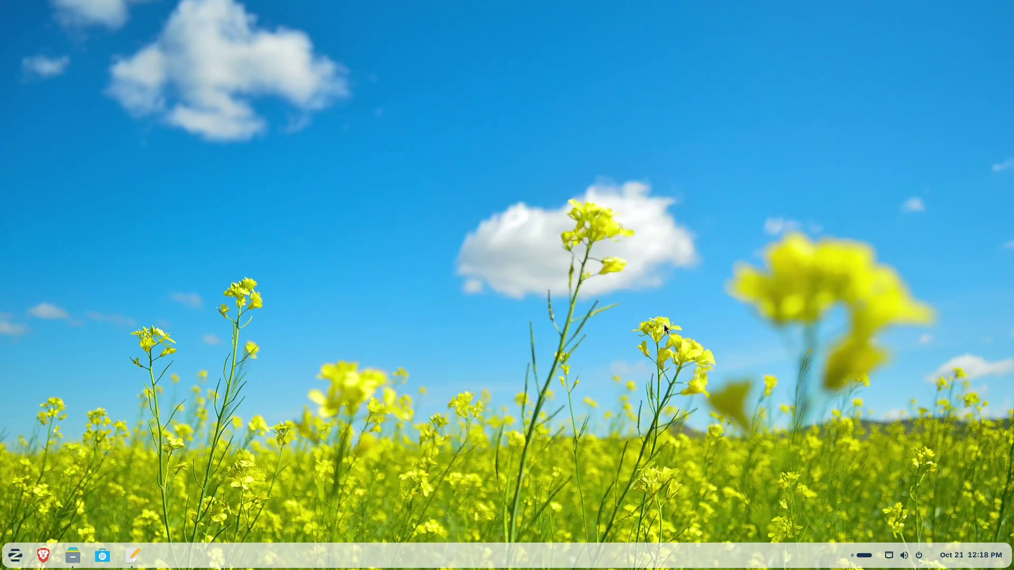
{"action": "key", "text": "super"}
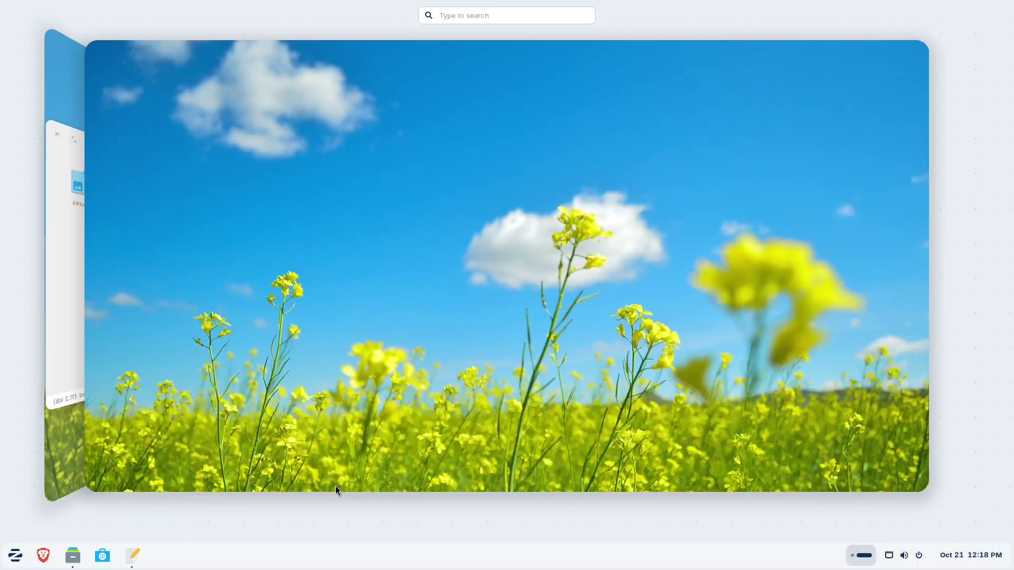
- Pin Contacts and Terminal to the dash from the app grid
{"action": "right_click", "coordinate": [283, 226]}
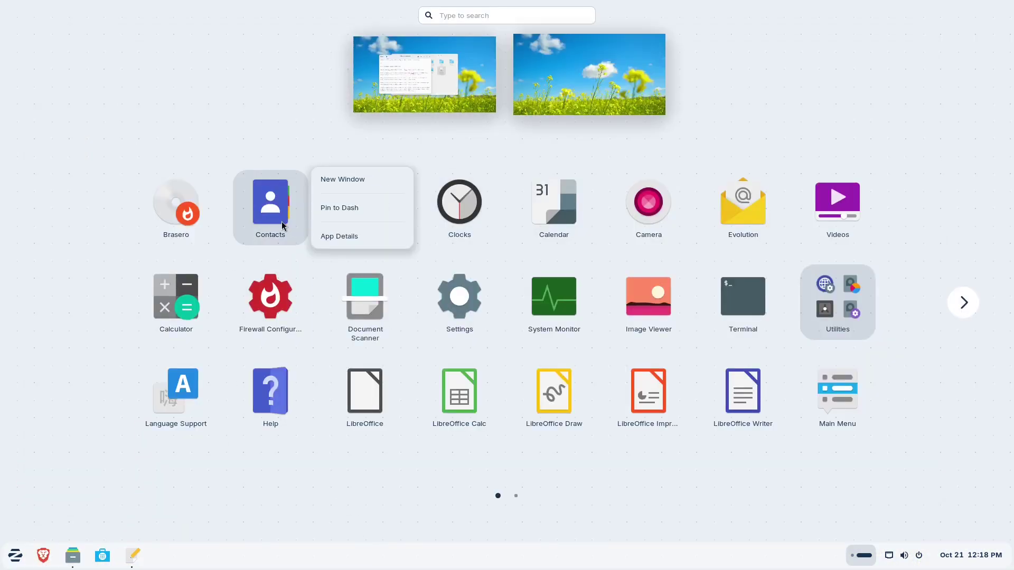
{"action": "left_click", "coordinate": [367, 218]}
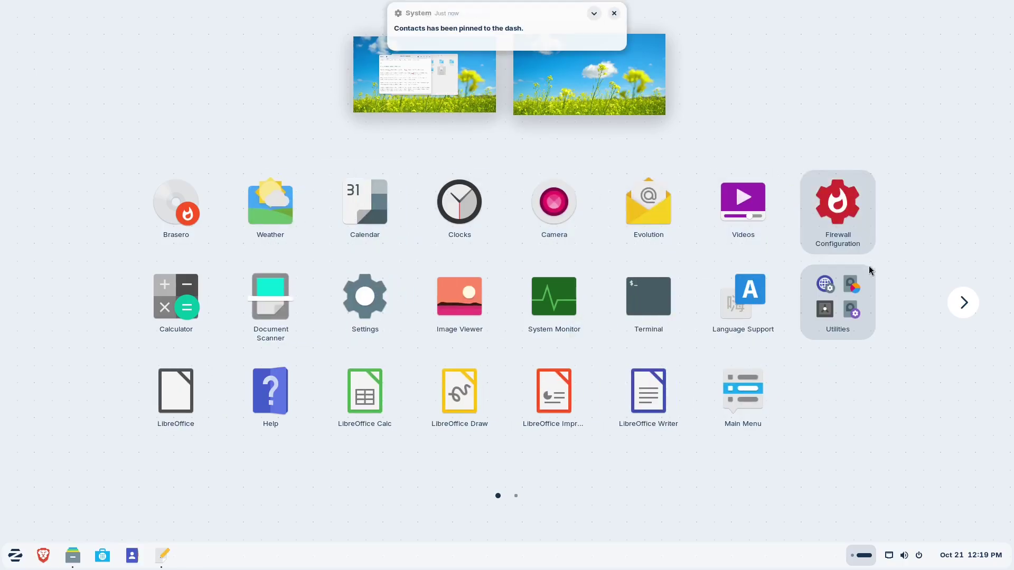
{"action": "right_click", "coordinate": [637, 302]}
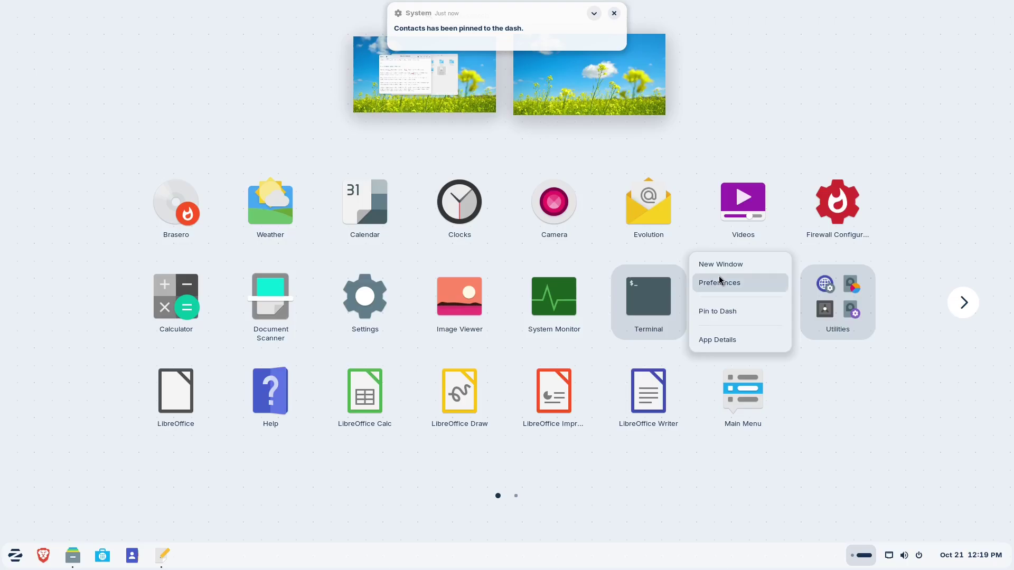
{"action": "left_click", "coordinate": [732, 311]}
- Launch Terminal from the taskbar, close it and reopen it
{"action": "left_click", "coordinate": [168, 557]}
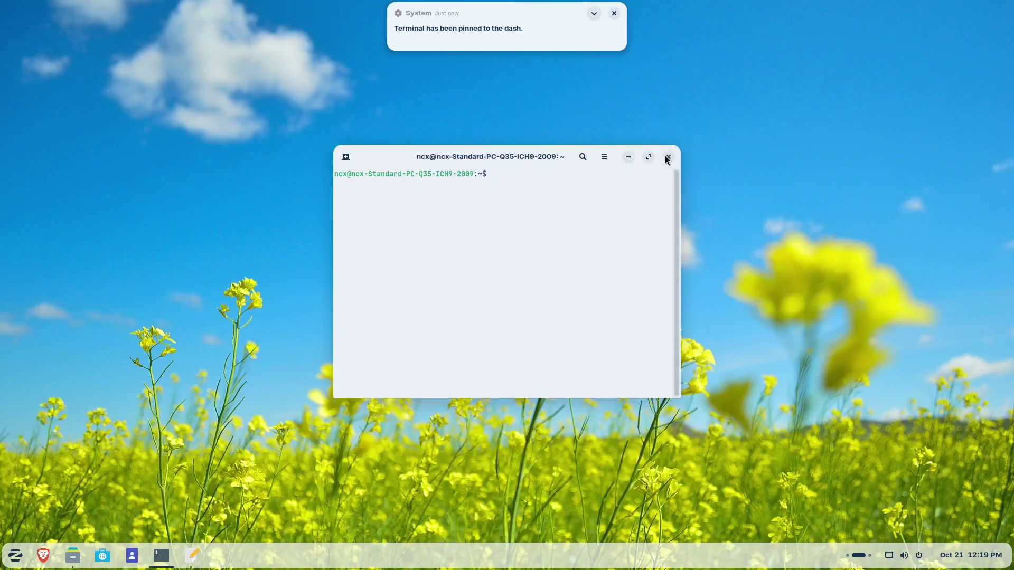
{"action": "left_click", "coordinate": [666, 157]}
{"action": "left_click", "coordinate": [593, 14]}
{"action": "left_click", "coordinate": [602, 16]}
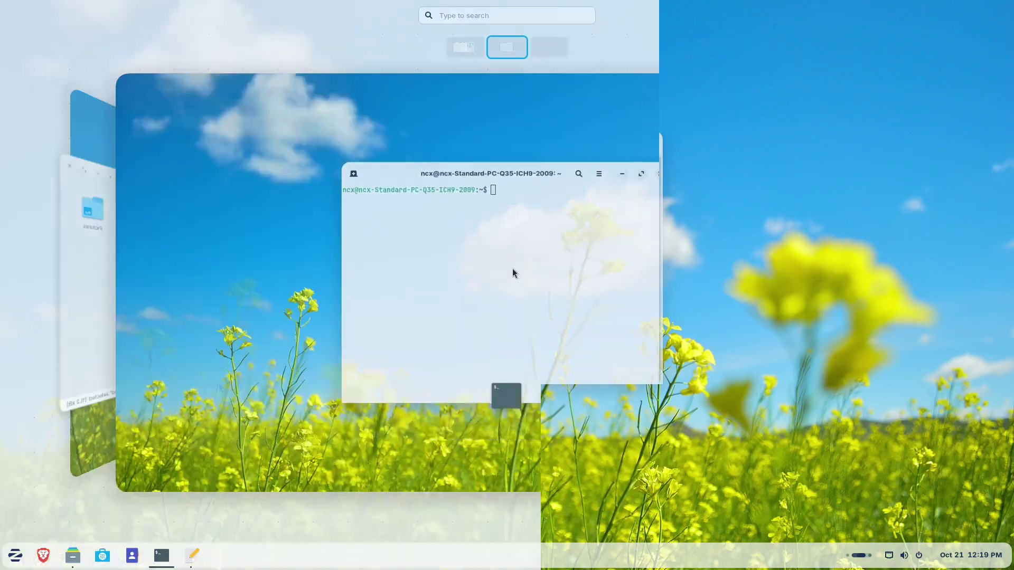
- In Power settings, try Power Saver, keep the power mode on Balanced, and view screen blank options
{"action": "type", "text": "power"}
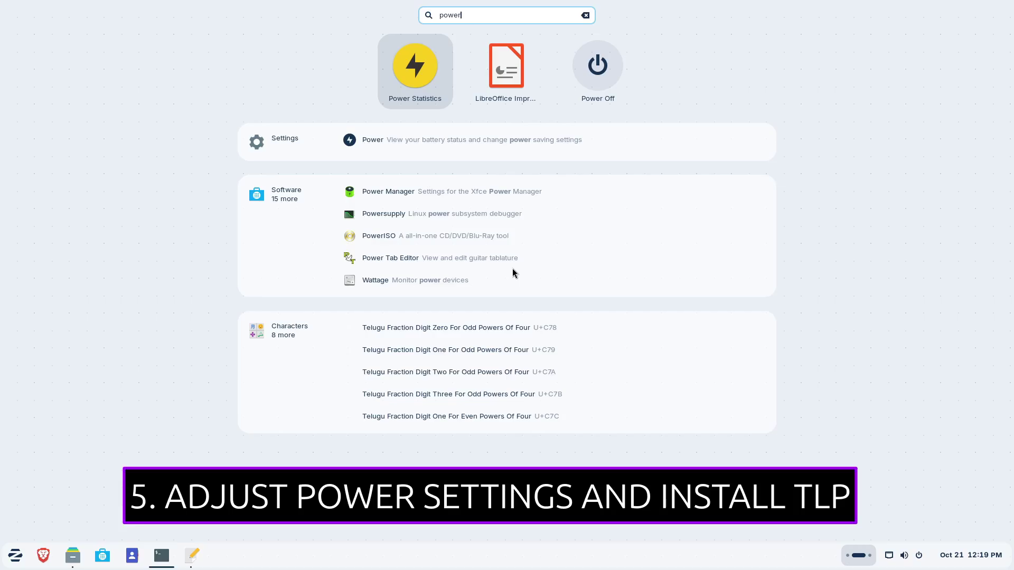
{"action": "key", "text": "Escape"}
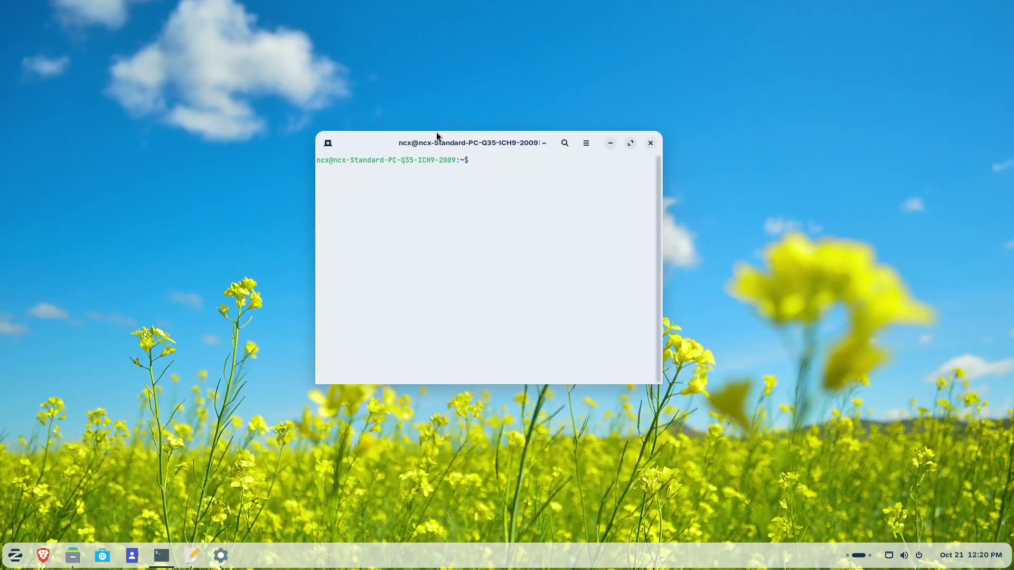
{"action": "left_click", "coordinate": [505, 182]}
{"action": "left_click", "coordinate": [494, 152]}
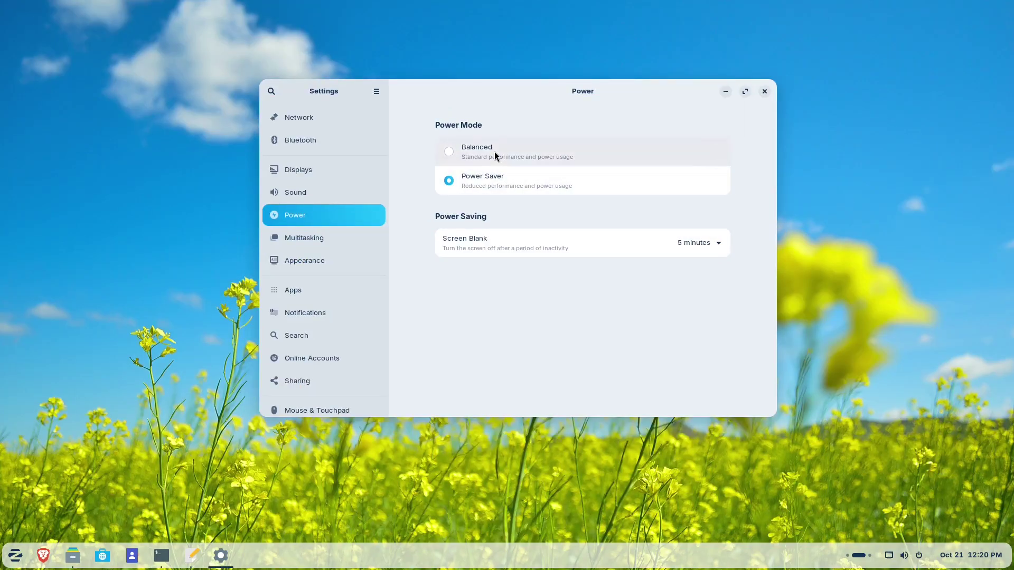
{"action": "left_click", "coordinate": [692, 243]}
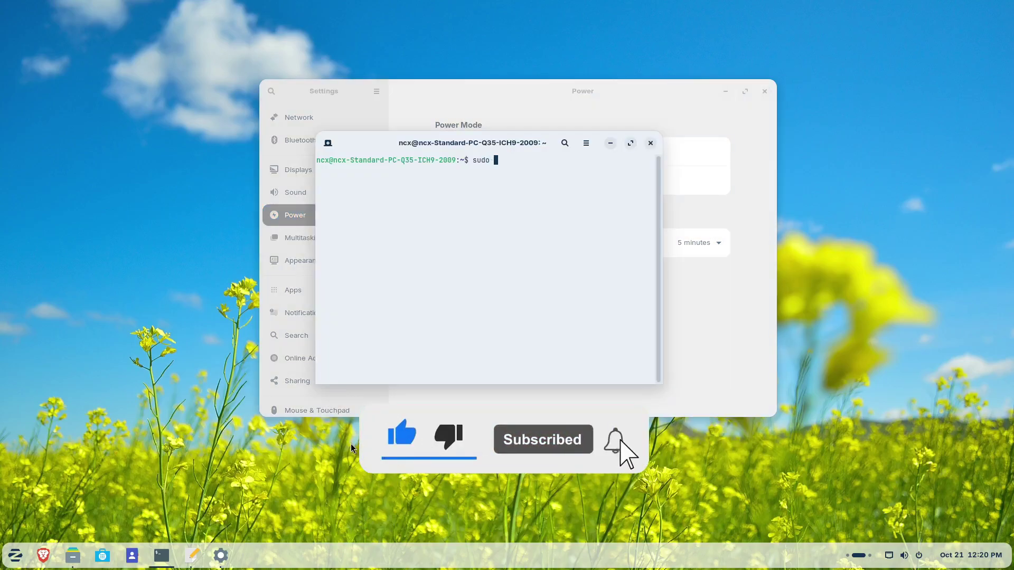
- Install tlp with sudo apt install tlp, confirming with y
{"action": "type", "text": "ap"}
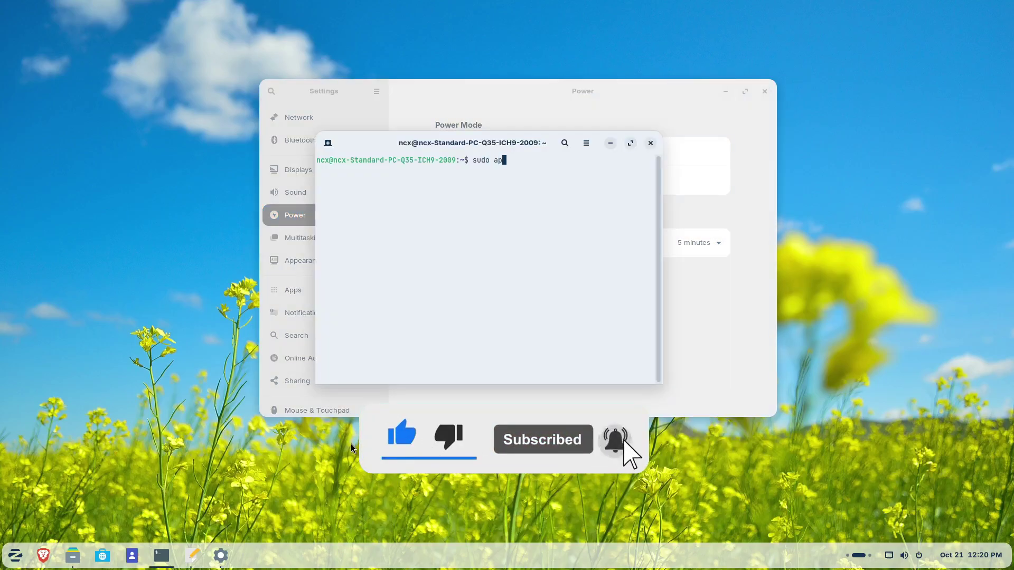
{"action": "type", "text": "t install"}
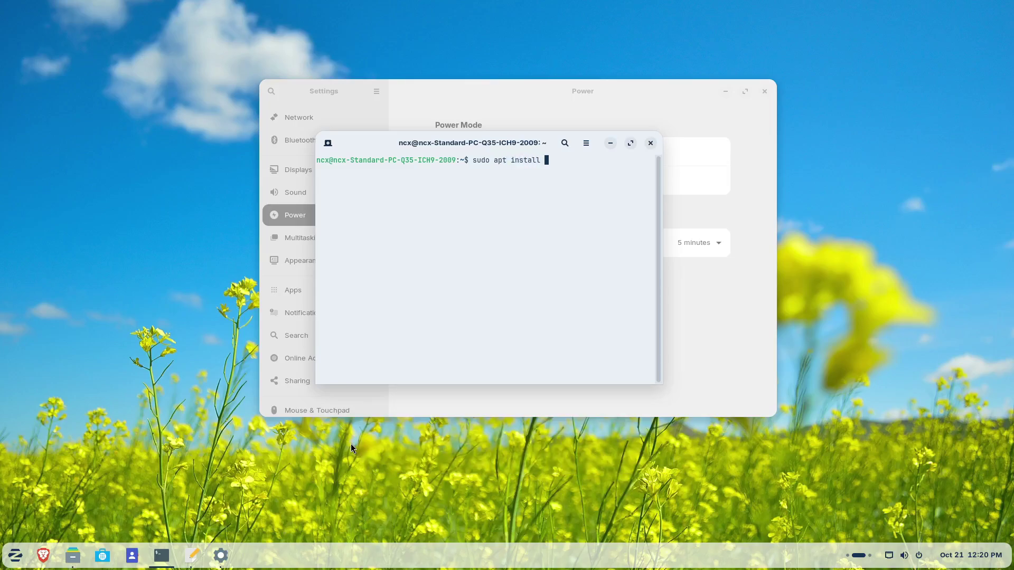
{"action": "type", "text": "tlp"}
{"action": "key", "text": "Return"}
{"action": "key", "text": "Return"}
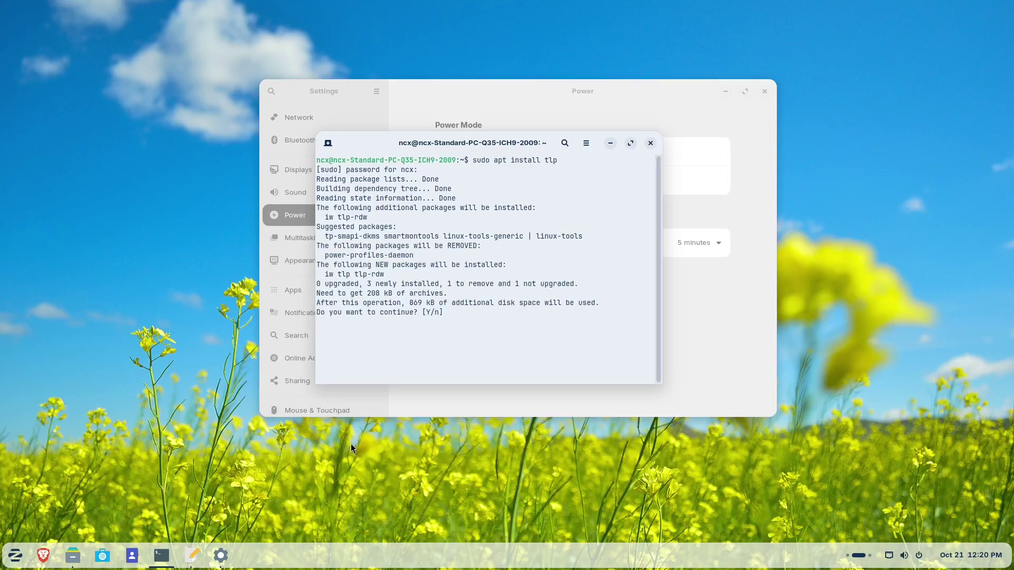
{"action": "type", "text": "y"}
{"action": "key", "text": "Return"}
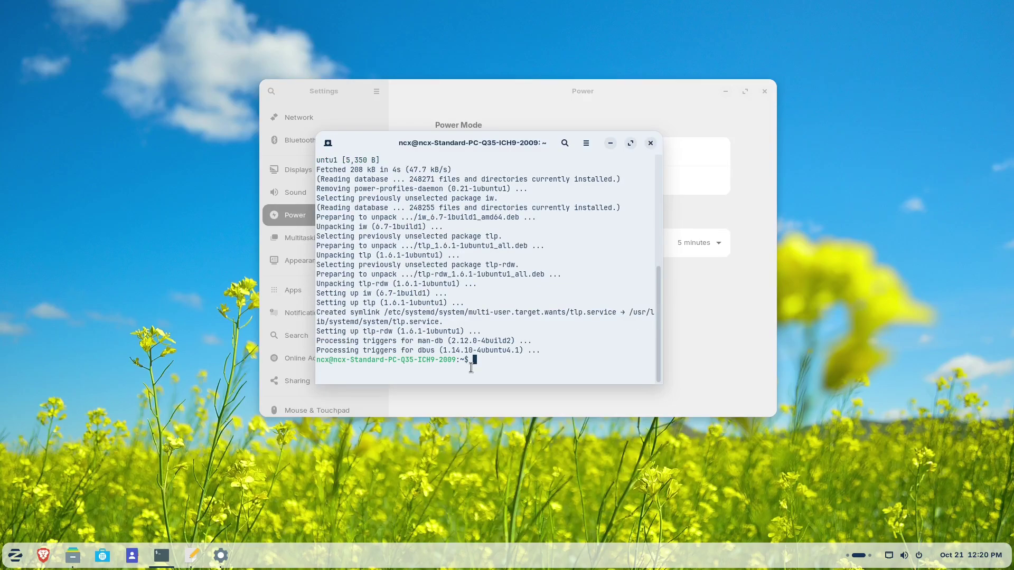
- Run tlp to verify the installation, then clear the terminal
{"action": "type", "text": "tlp"}
{"action": "key", "text": "Return"}
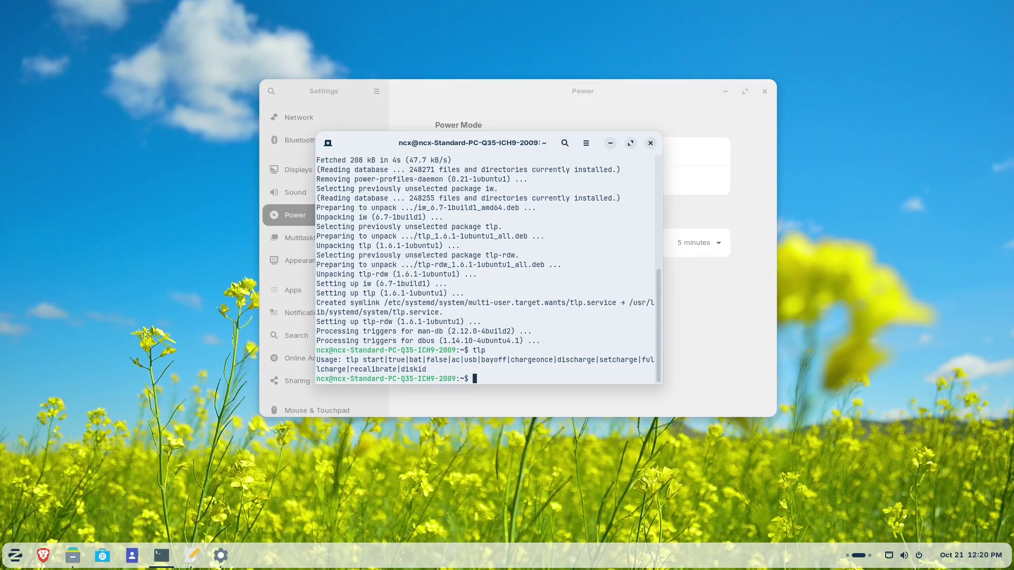
{"action": "type", "text": "cle"}
{"action": "type", "text": "ar"}
{"action": "key", "text": "Return"}
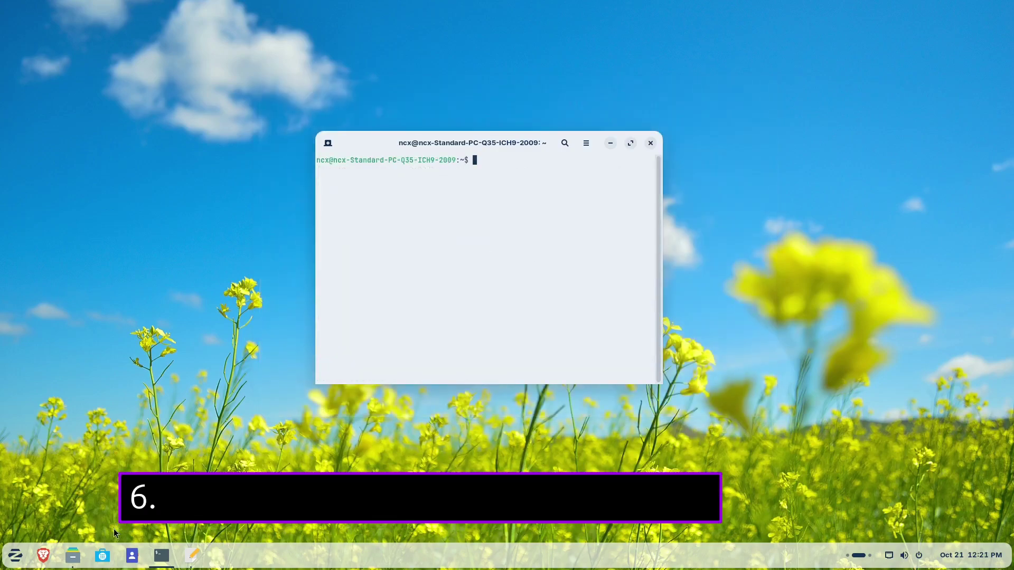
- Look up LibreOffice in the Software store, starting then cancelling its installation
{"action": "left_click", "coordinate": [104, 556]}
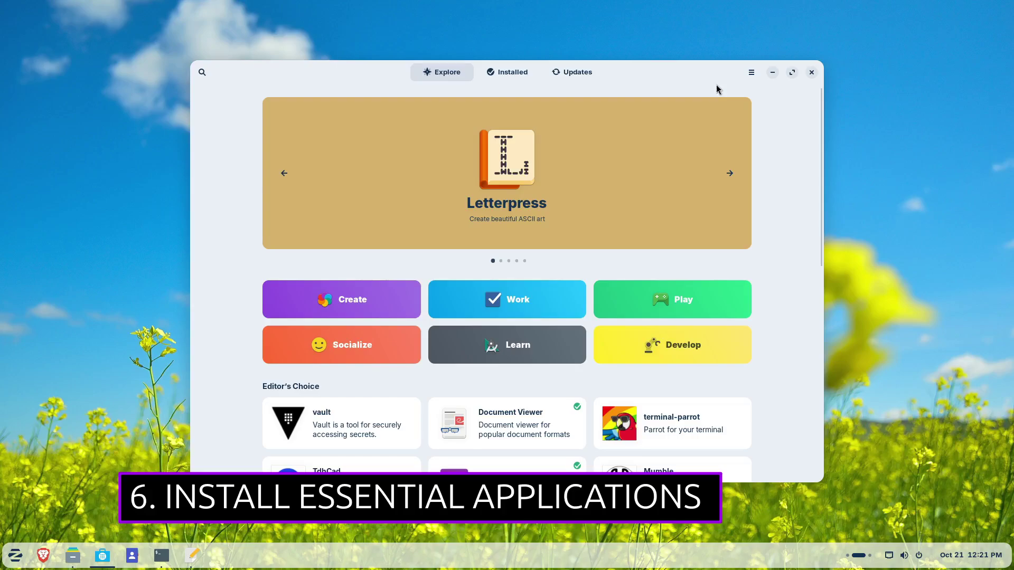
{"action": "type", "text": "libreoffice"}
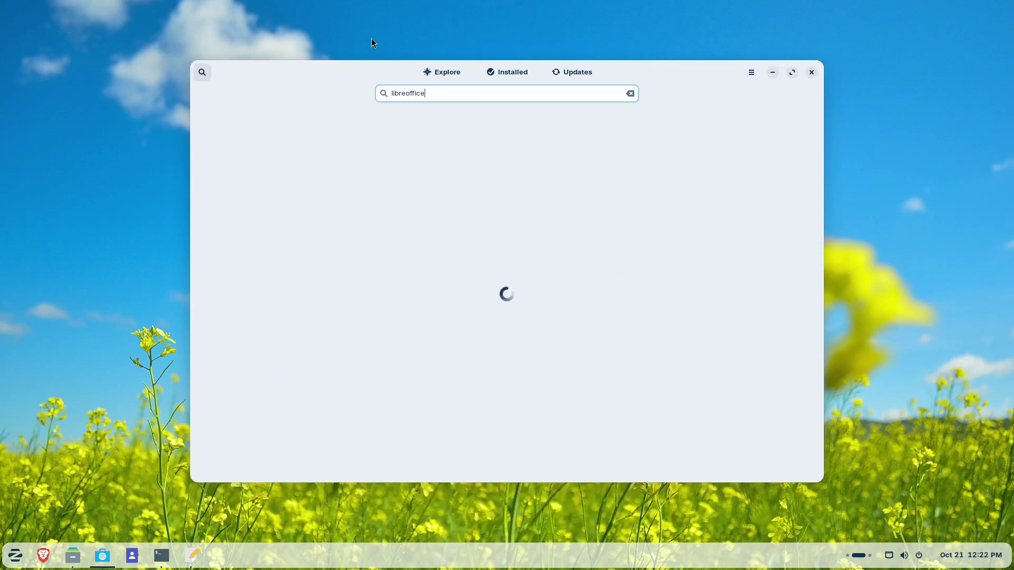
{"action": "left_click", "coordinate": [465, 391]}
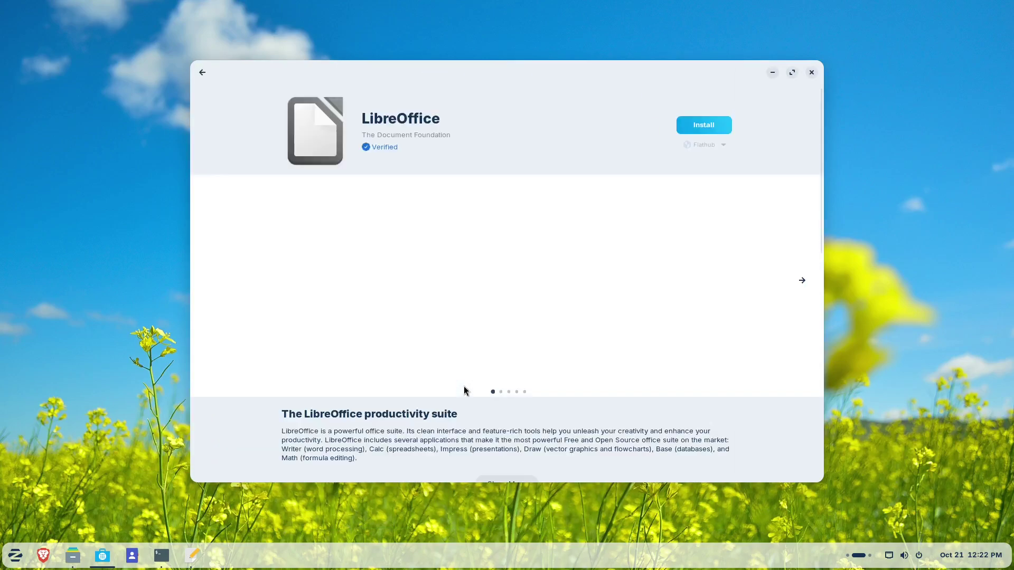
{"action": "left_click", "coordinate": [691, 134]}
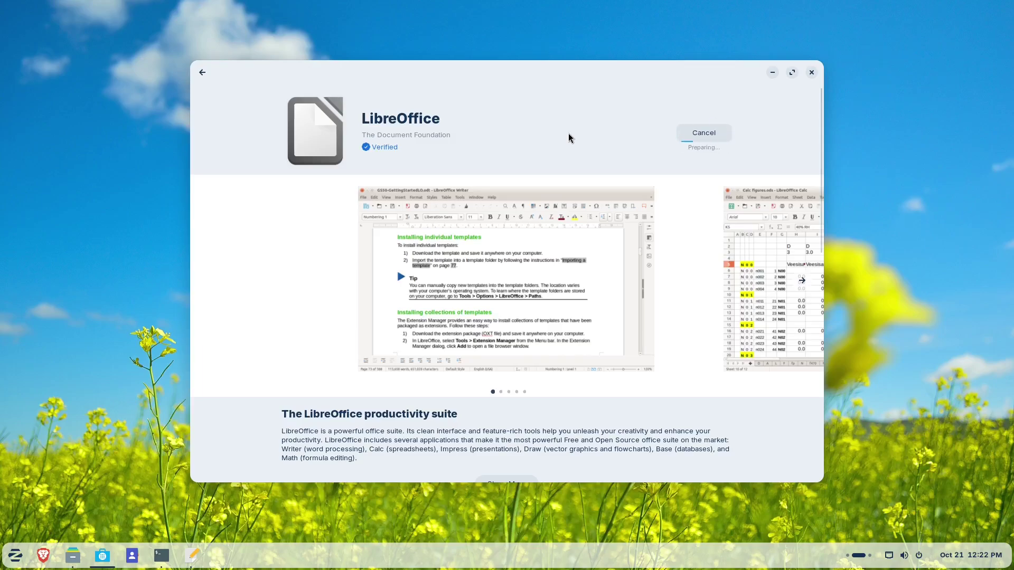
{"action": "left_click", "coordinate": [704, 133]}
{"action": "left_click", "coordinate": [202, 72]}
- Review ONLYOFFICE and WPS Office, then install Google Chrome from the Flathub source
{"action": "type", "text": "onlyoff"}
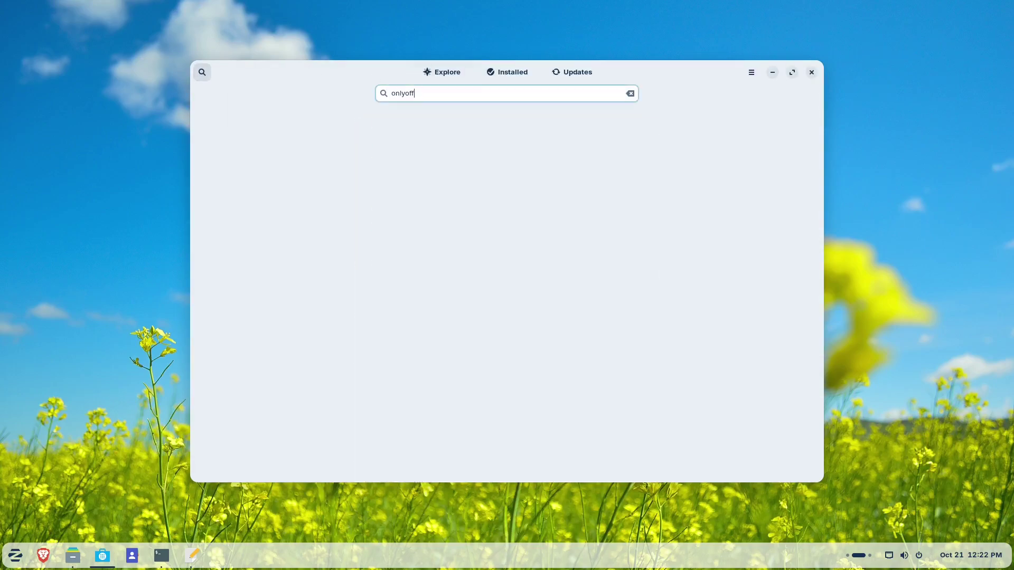
{"action": "left_click", "coordinate": [461, 164]}
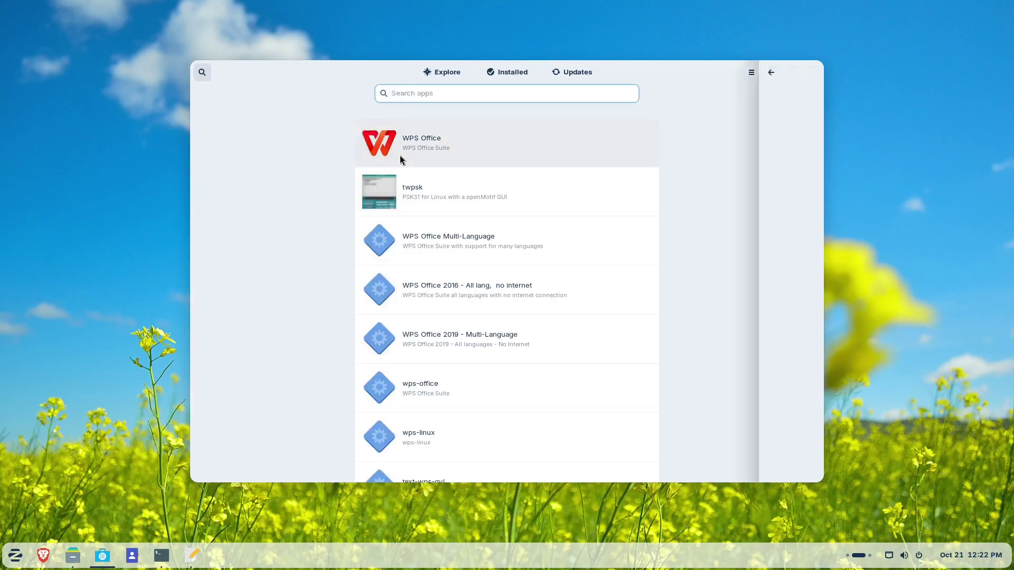
{"action": "left_click", "coordinate": [400, 159]}
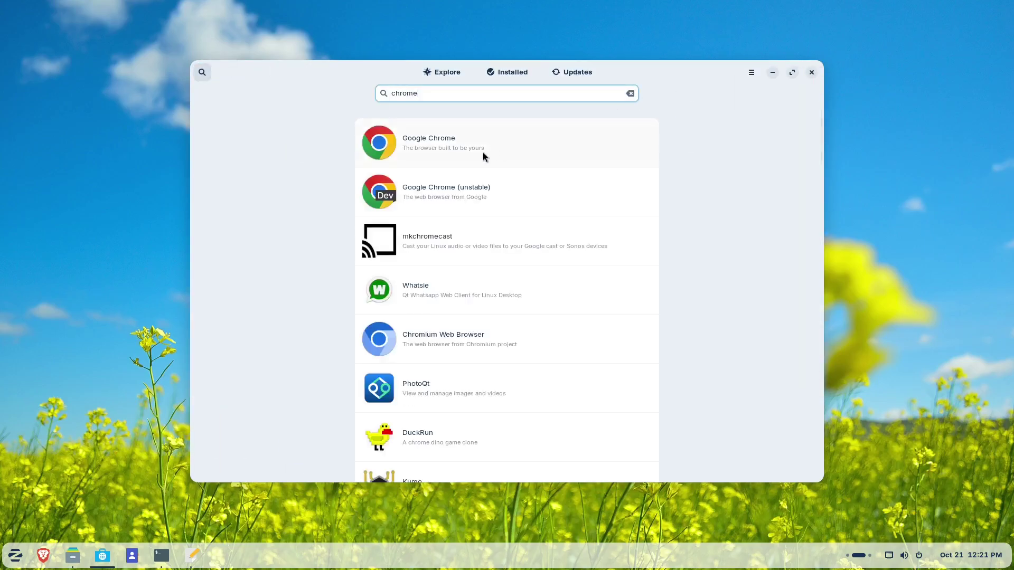
{"action": "left_click", "coordinate": [482, 153]}
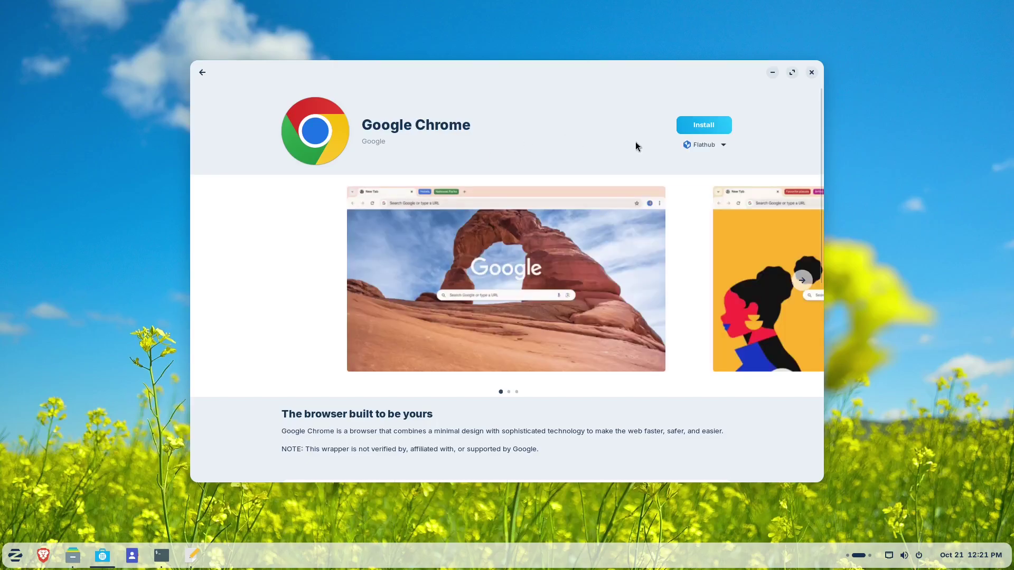
{"action": "left_click", "coordinate": [707, 146]}
{"action": "left_click", "coordinate": [606, 153]}
{"action": "left_click", "coordinate": [707, 128]}
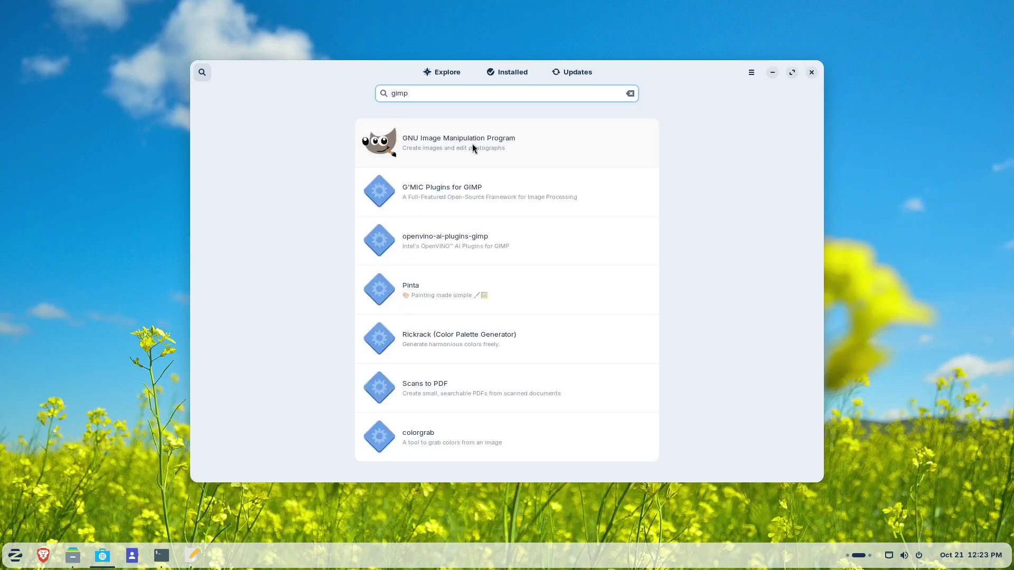
- Browse the GIMP, Kdenlive and Obsidian app pages and their screenshots
{"action": "left_click", "coordinate": [472, 147]}
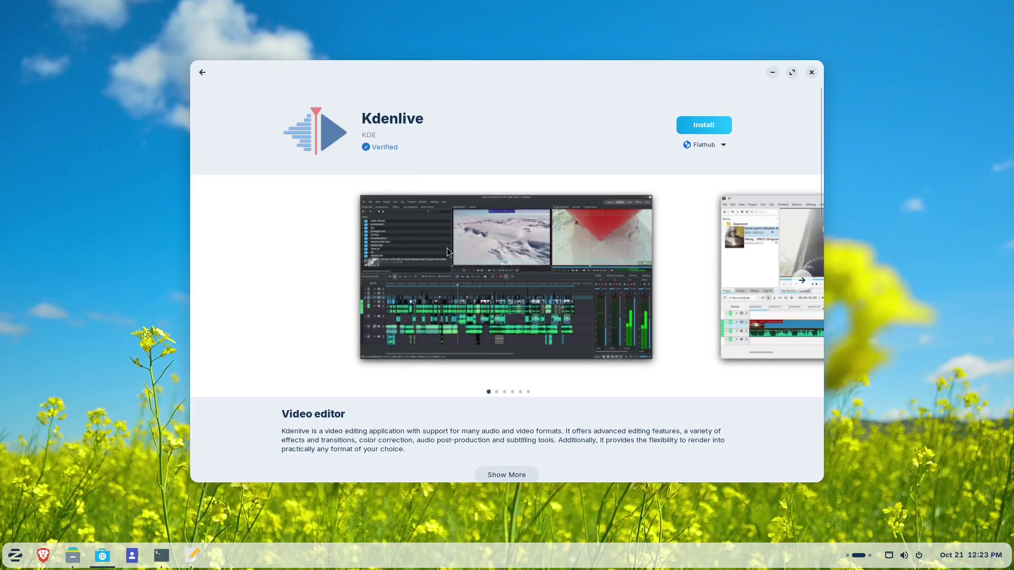
{"action": "left_click", "coordinate": [802, 280]}
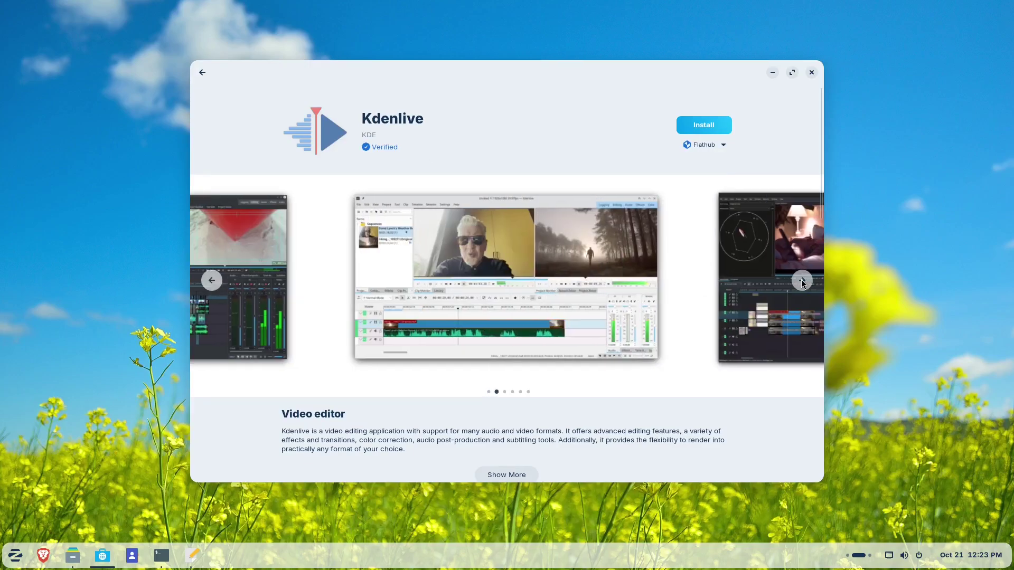
{"action": "left_click", "coordinate": [802, 281]}
{"action": "left_click", "coordinate": [803, 282]}
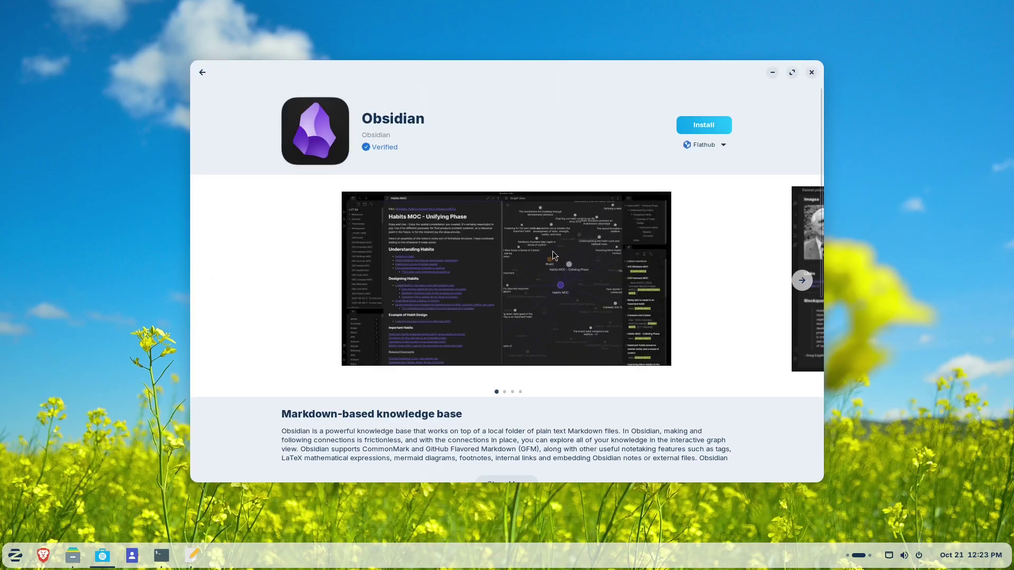
{"action": "left_click", "coordinate": [801, 281]}
{"action": "left_click", "coordinate": [801, 280]}
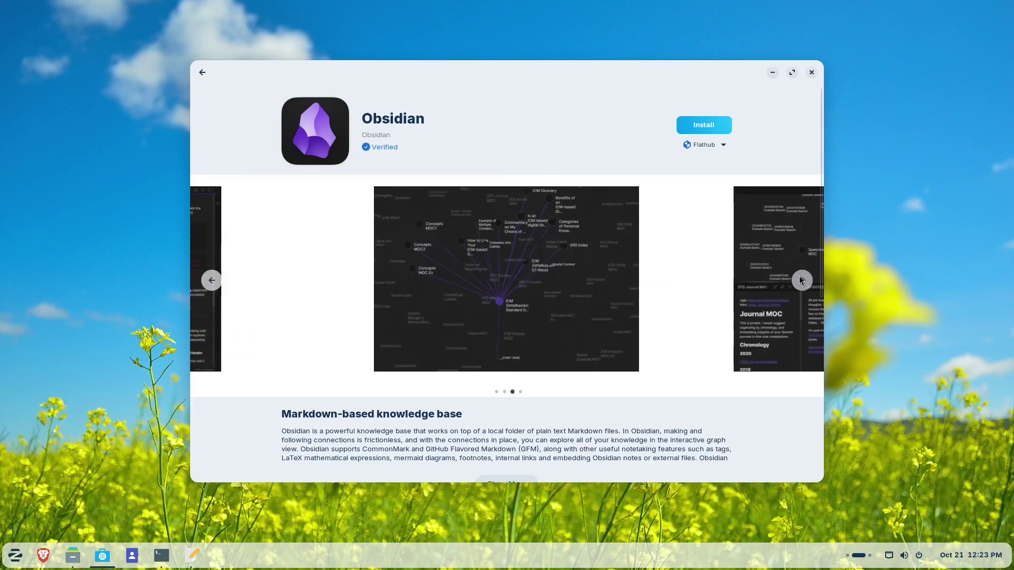
{"action": "left_click", "coordinate": [801, 281]}
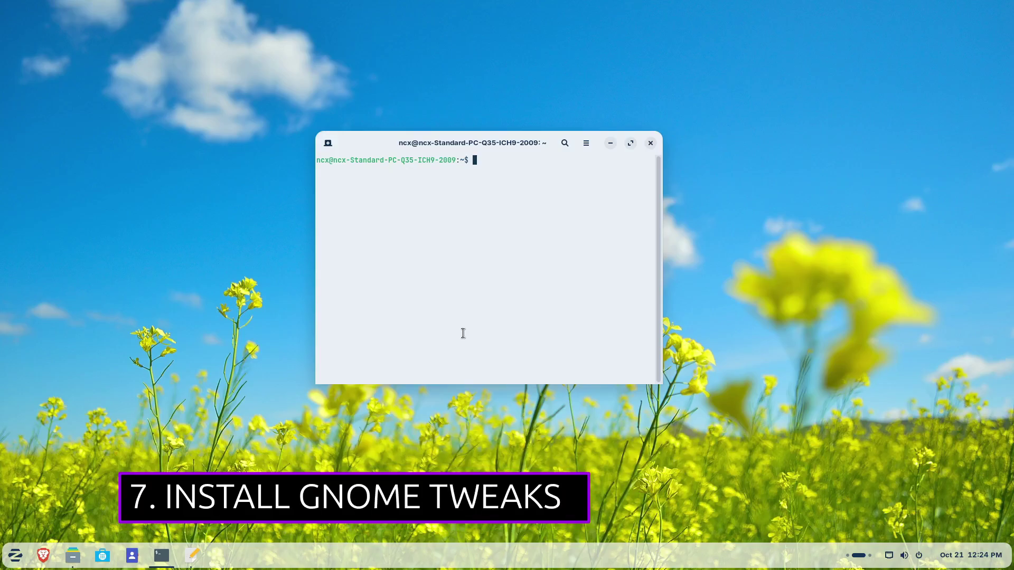
- Install gnome-tweaks with apt and launch Tweaks by searching 'twea'
{"action": "type", "text": "sudo apt install gnom"}
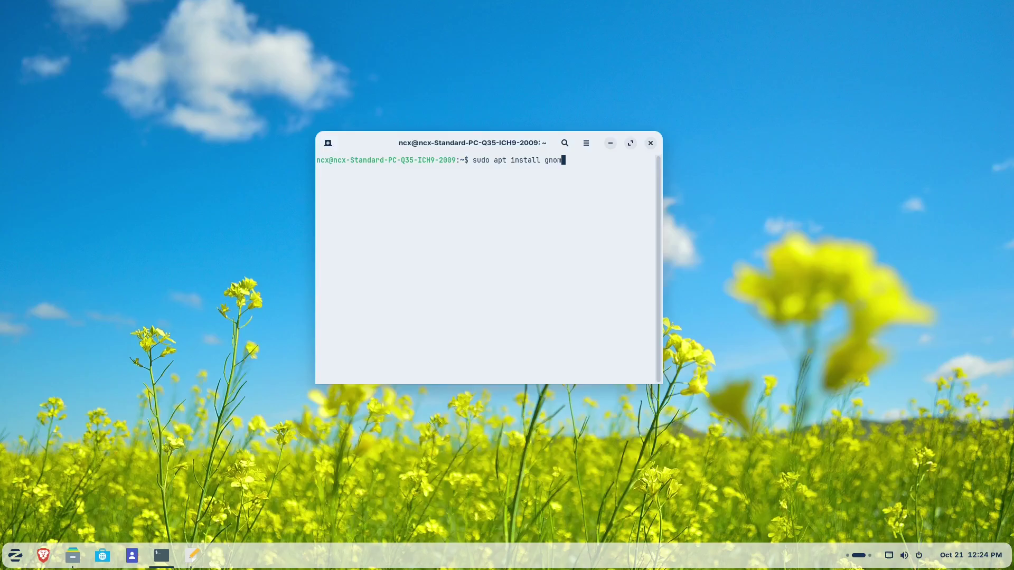
{"action": "type", "text": "e-tweaks"}
{"action": "key", "text": "Return"}
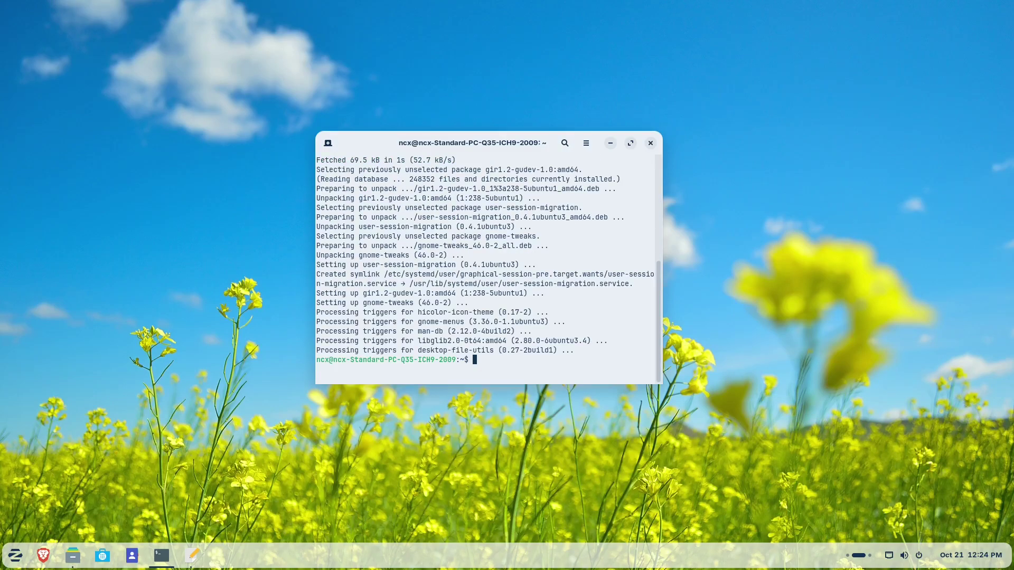
{"action": "key", "text": "super"}
{"action": "type", "text": "twea"}
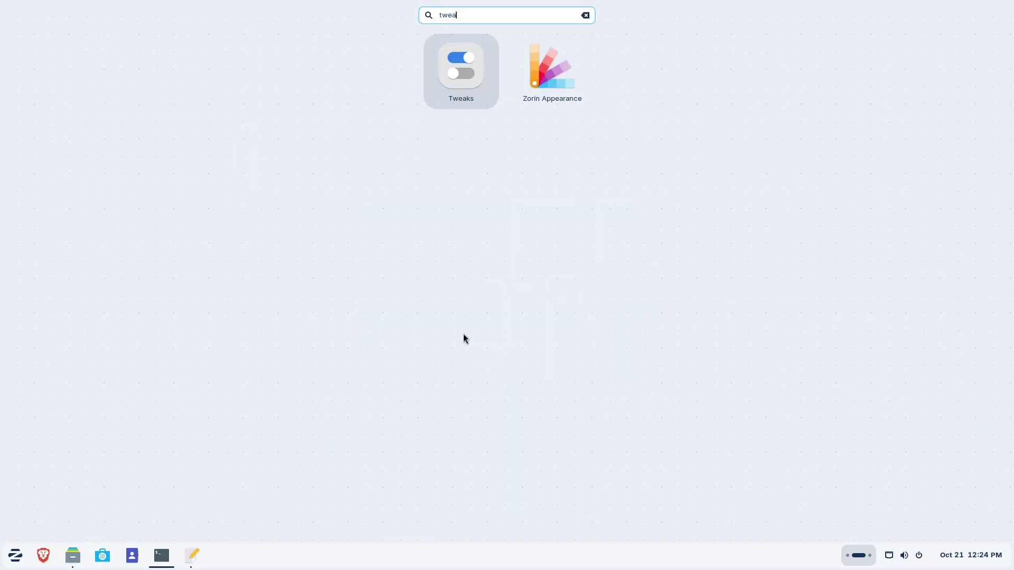
{"action": "key", "text": "Return"}
- Browse the Appearance, Sound, Mouse & Touchpad, Keyboard and Windows pages without changing anything
{"action": "scroll", "coordinate": [458, 160], "scroll_direction": "down", "scroll_amount": 3}
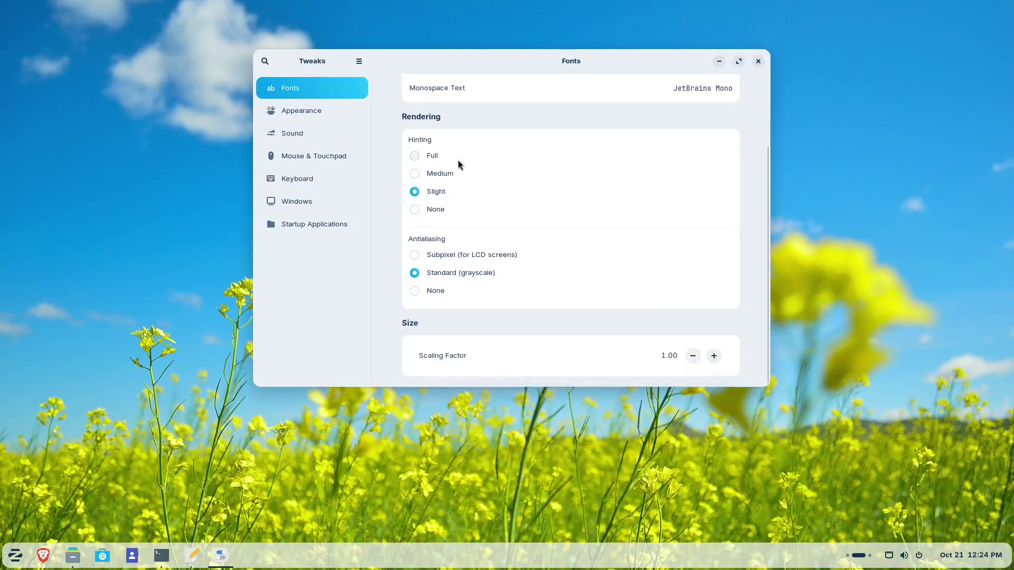
{"action": "left_click", "coordinate": [317, 116]}
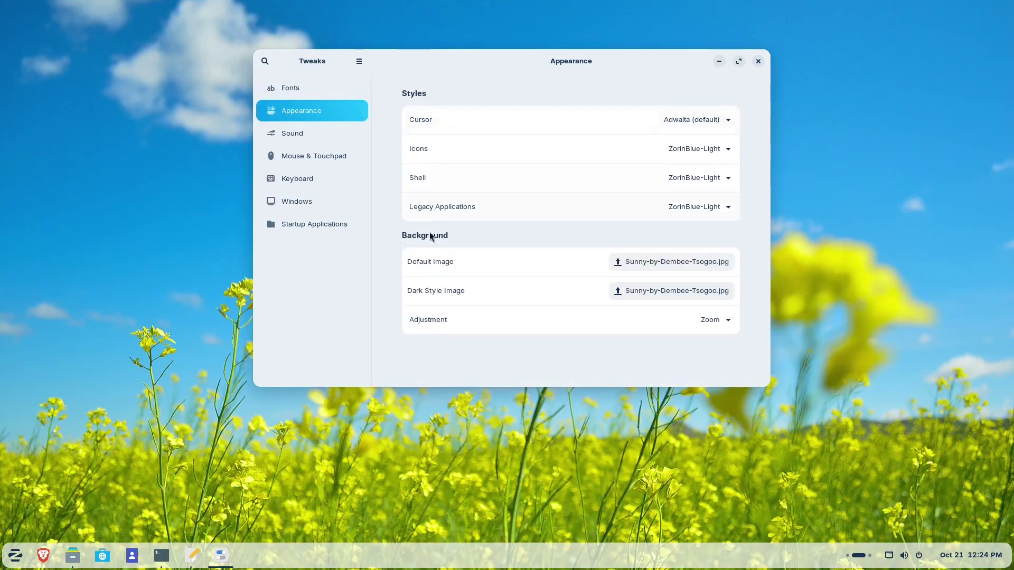
{"action": "left_click", "coordinate": [297, 139]}
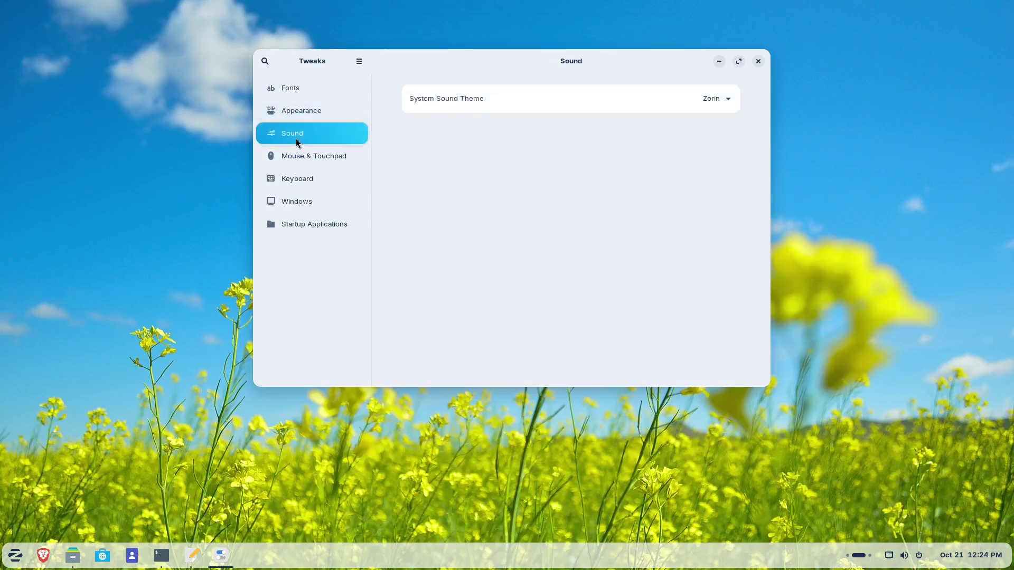
{"action": "left_click", "coordinate": [728, 99]}
{"action": "key", "text": "Escape"}
{"action": "left_click", "coordinate": [320, 161]}
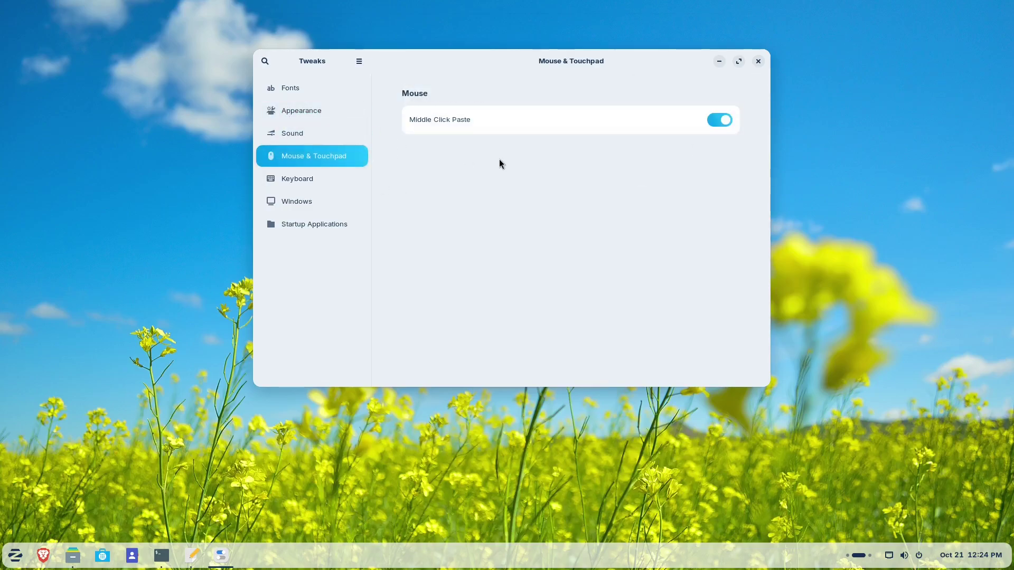
{"action": "left_click", "coordinate": [301, 184]}
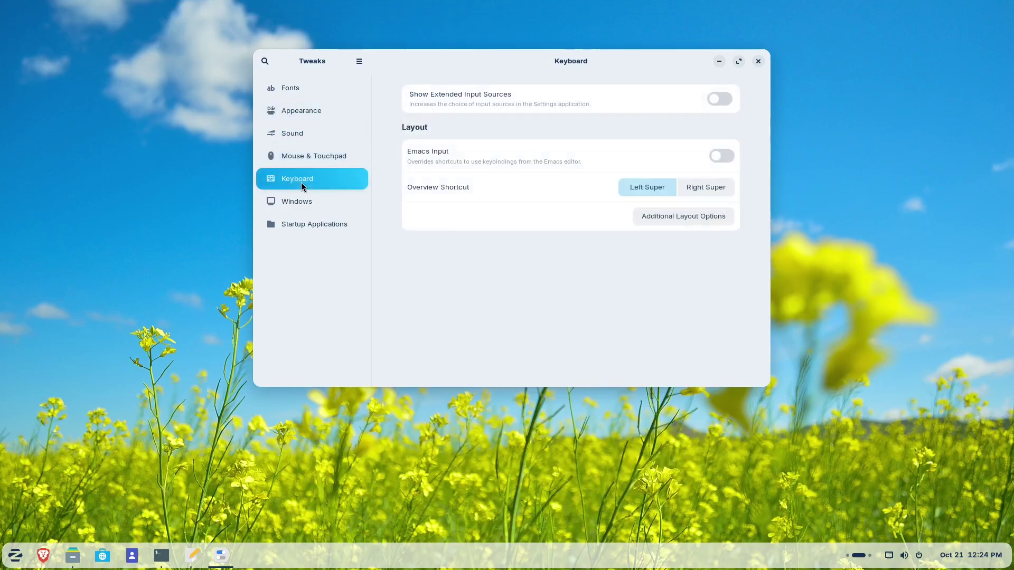
{"action": "left_click", "coordinate": [330, 200]}
{"action": "scroll", "coordinate": [507, 169], "scroll_direction": "down", "scroll_amount": 5}
{"action": "scroll", "coordinate": [508, 163], "scroll_direction": "up", "scroll_amount": 5}
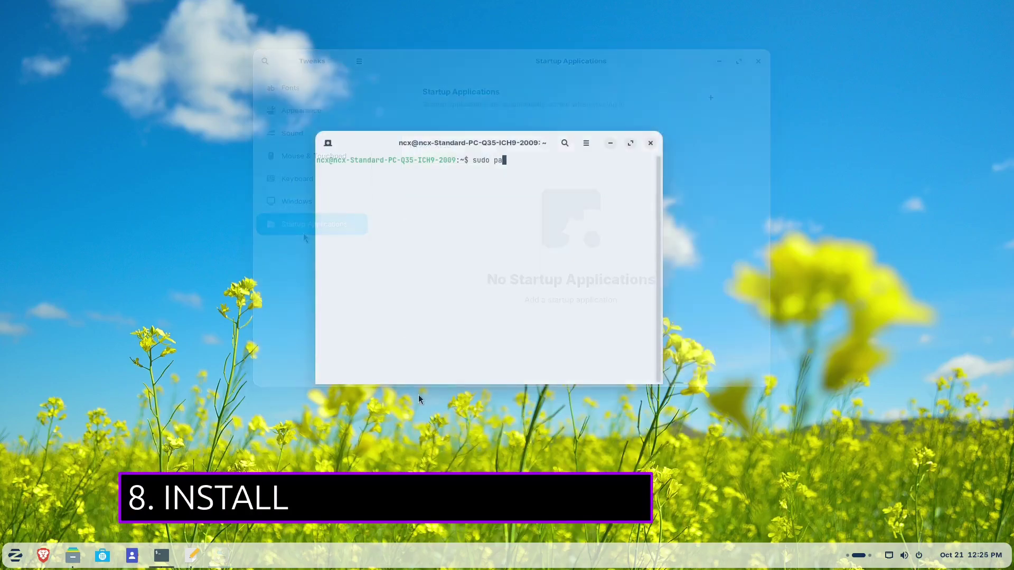
- Run sudo apt install ubuntu-restricted-extras and accept the Microsoft fonts licence
{"action": "key", "text": "BackSpace"}
{"action": "key", "text": "BackSpace"}
{"action": "type", "text": "apt"}
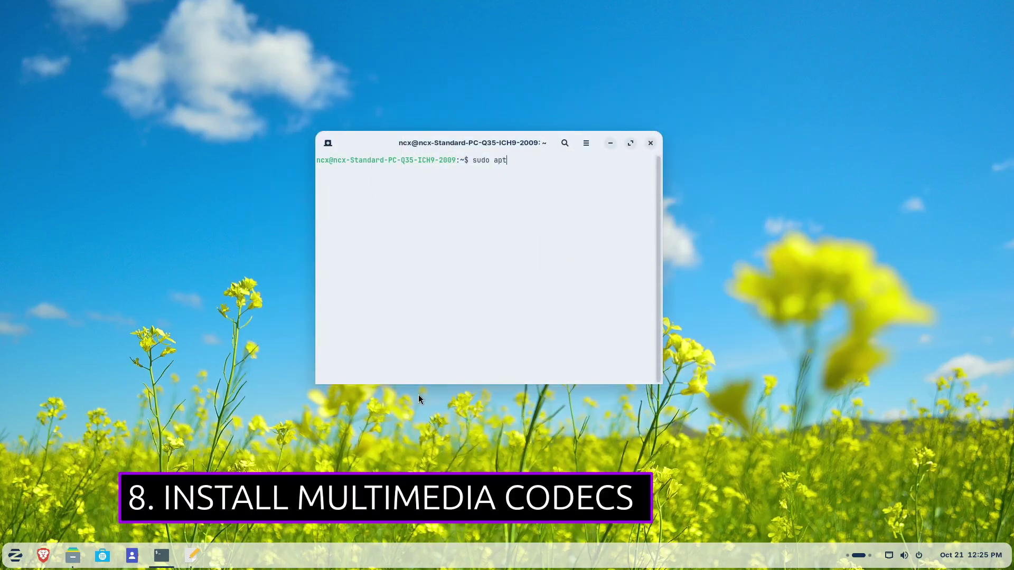
{"action": "type", "text": " install ubuntu-r"}
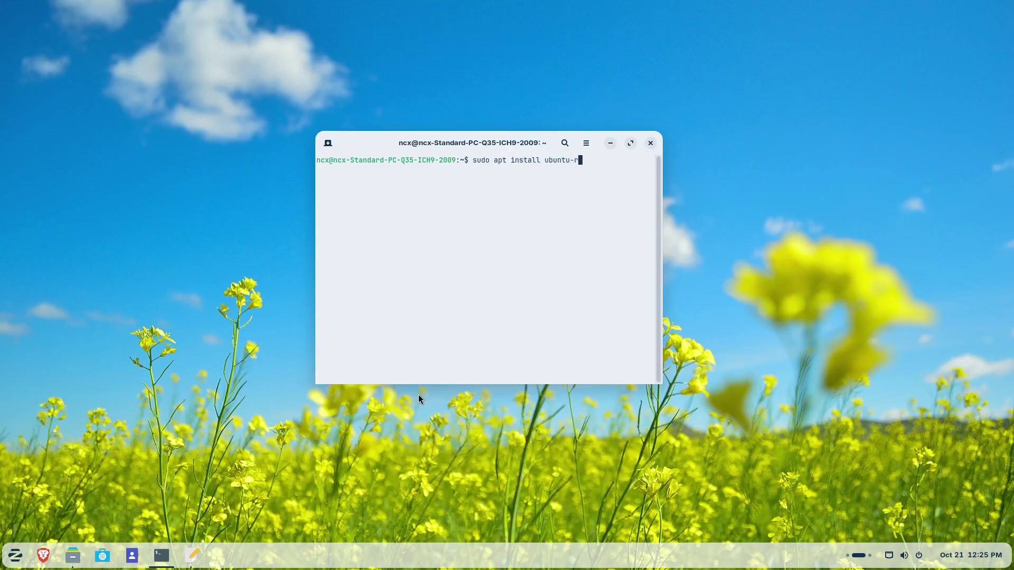
{"action": "type", "text": "estricted-extras"}
{"action": "key", "text": "Return"}
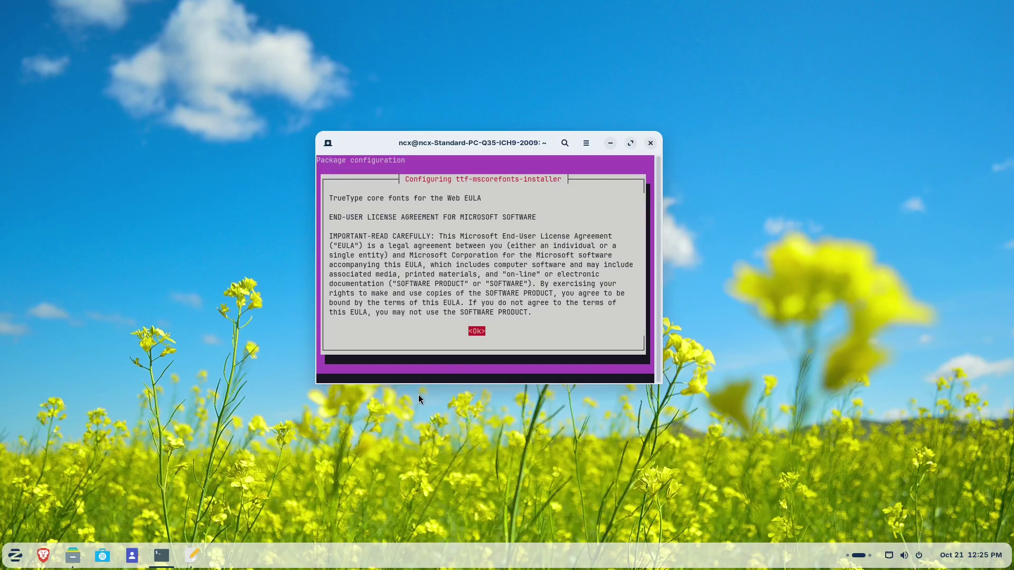
{"action": "key", "text": "Return"}
{"action": "key", "text": "Left"}
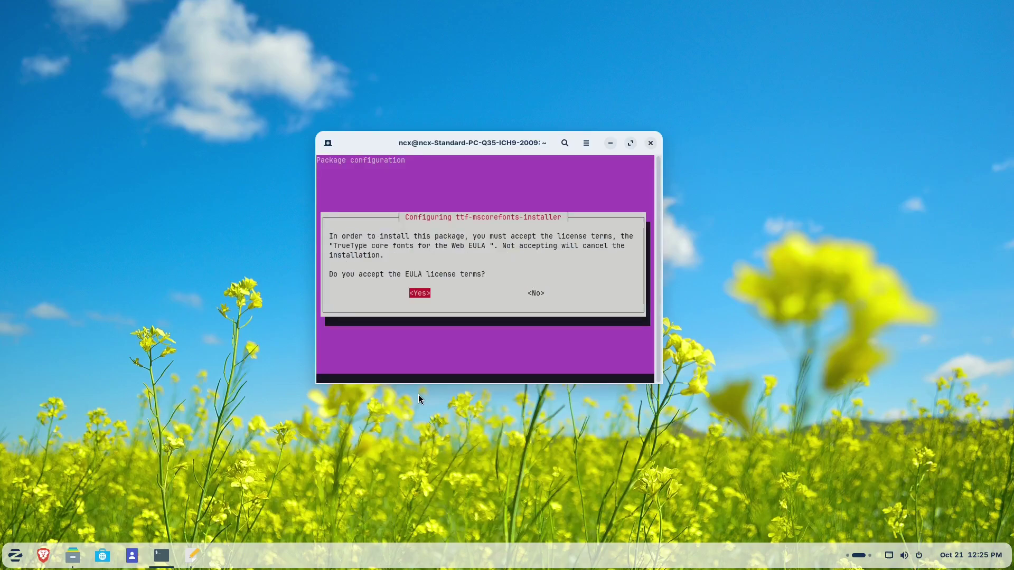
{"action": "key", "text": "Return"}
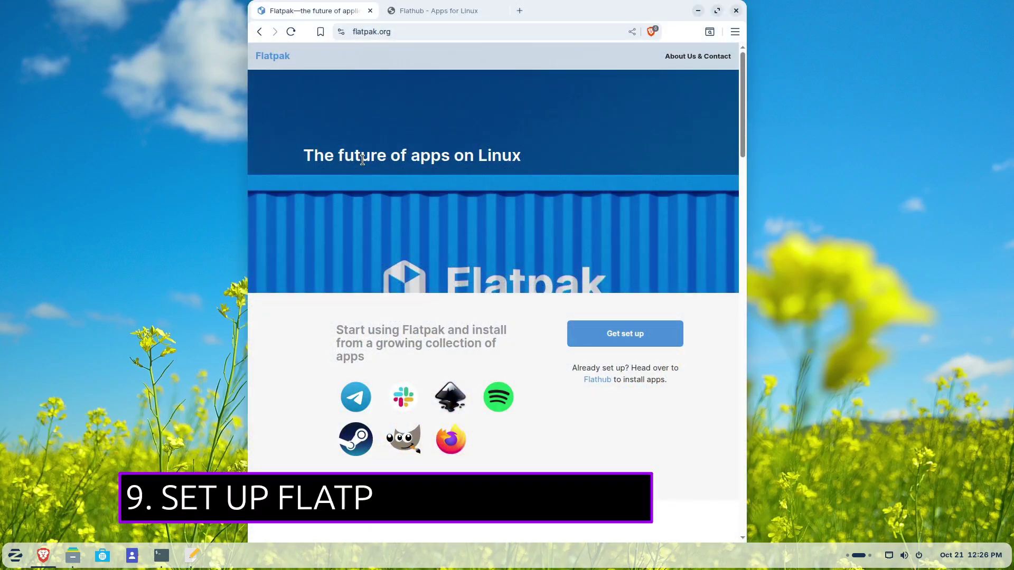
- Read the Flatpak setup page and the Flathub homepage in Brave
{"action": "scroll", "coordinate": [480, 165], "scroll_direction": "down", "scroll_amount": 10}
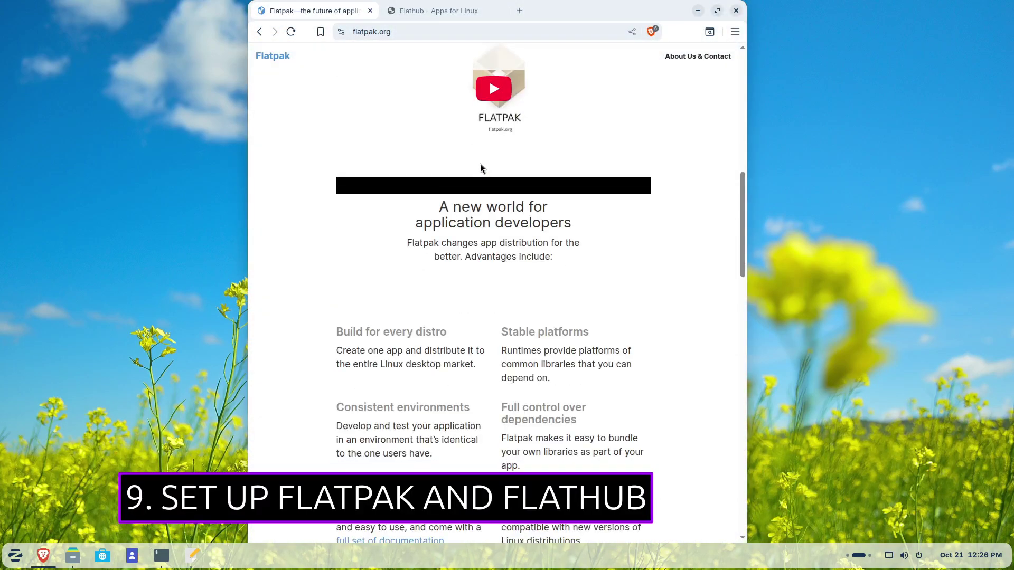
{"action": "scroll", "coordinate": [481, 164], "scroll_direction": "down", "scroll_amount": 8}
{"action": "scroll", "coordinate": [480, 165], "scroll_direction": "up", "scroll_amount": 15}
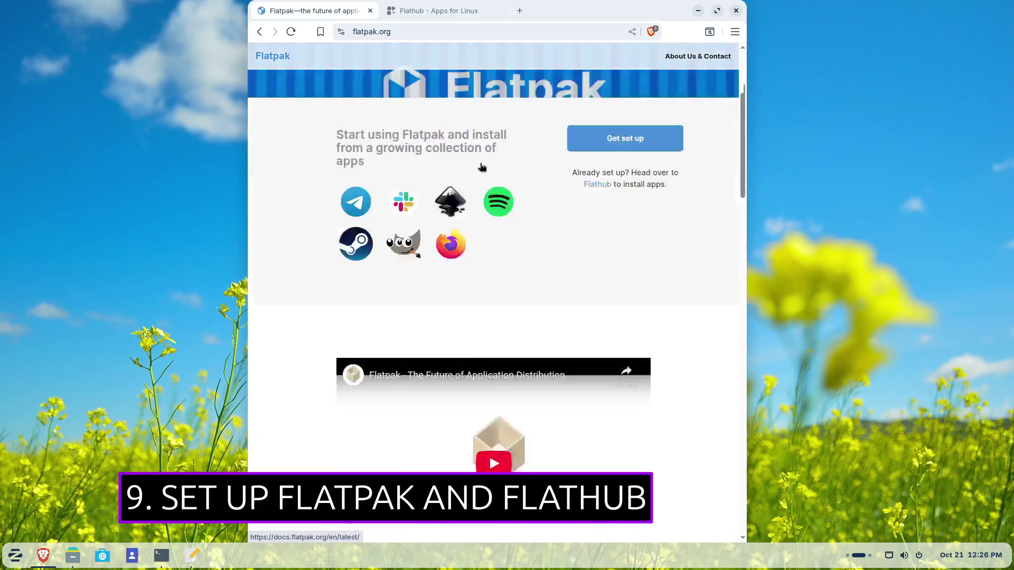
{"action": "scroll", "coordinate": [480, 165], "scroll_direction": "up", "scroll_amount": 3}
{"action": "left_click", "coordinate": [469, 11]}
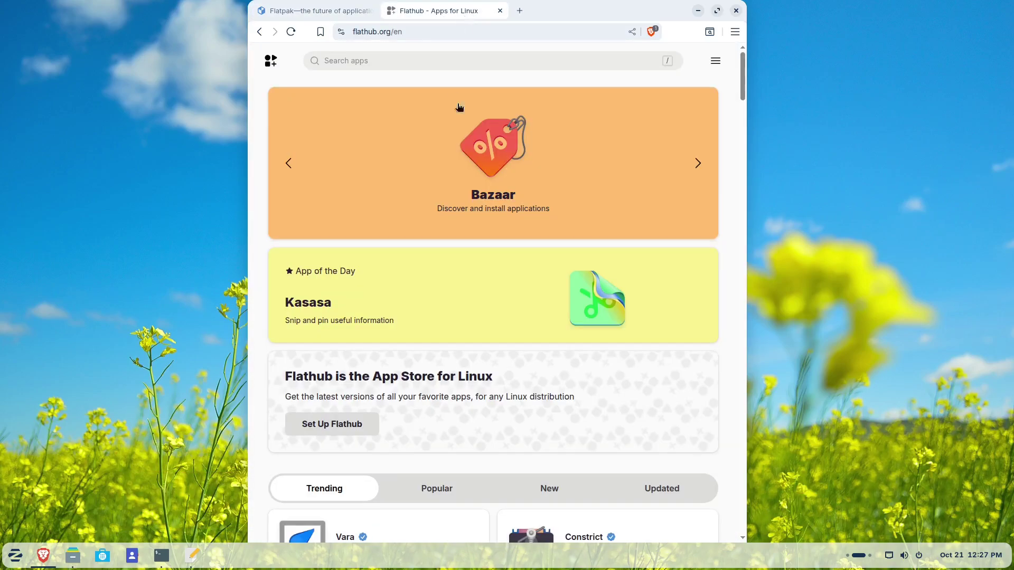
{"action": "scroll", "coordinate": [479, 276], "scroll_direction": "down", "scroll_amount": 6}
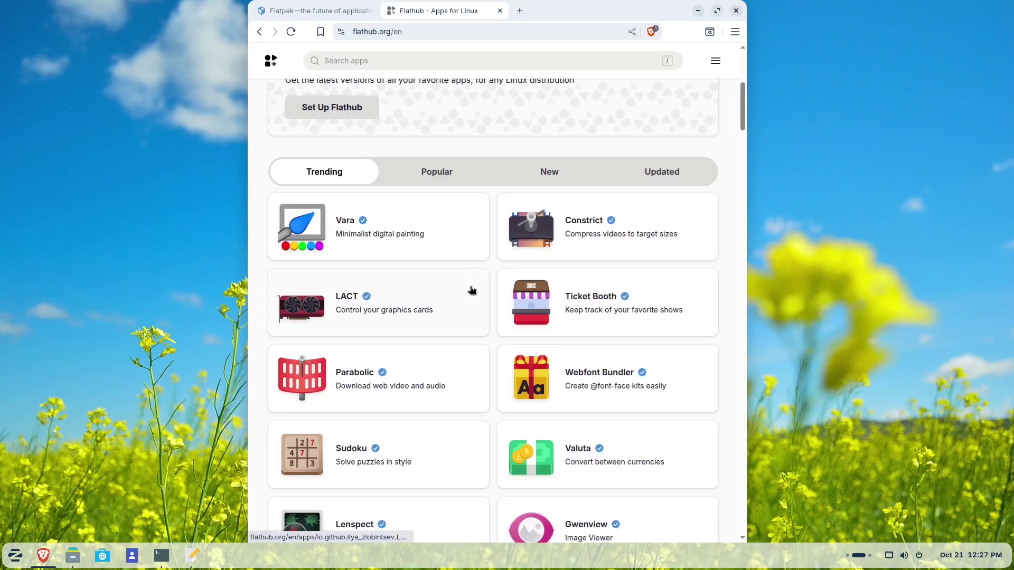
- Add the Flathub remote with the pasted flatpak remote-add --if-not-exists command
{"action": "key", "text": "ctrl+alt+t"}
{"action": "type", "text": "flatpak remote-add --if-not-exists flathub https://flathub.org/repo/flathub.flatpakrepo"}
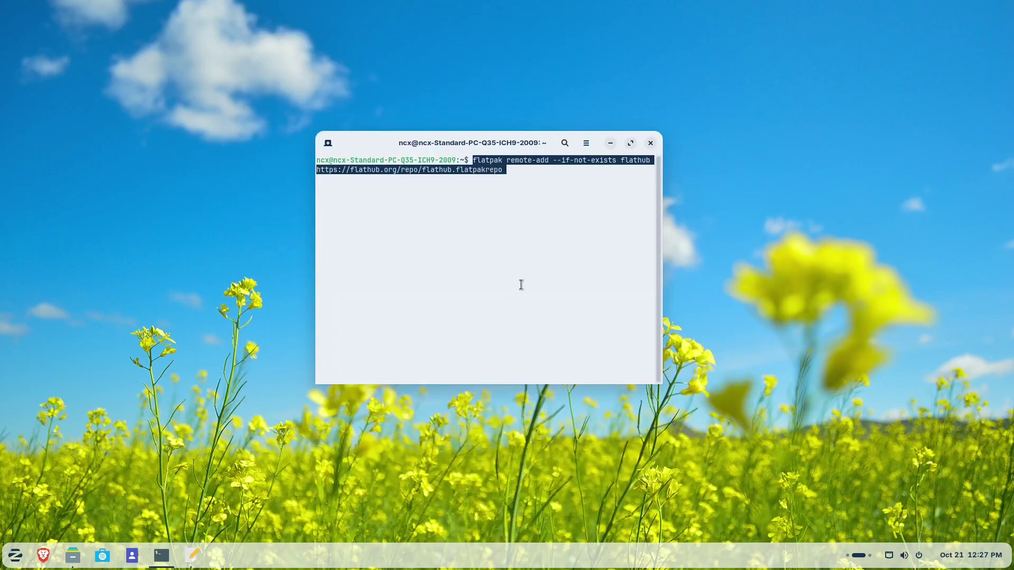
{"action": "key", "text": "Return"}
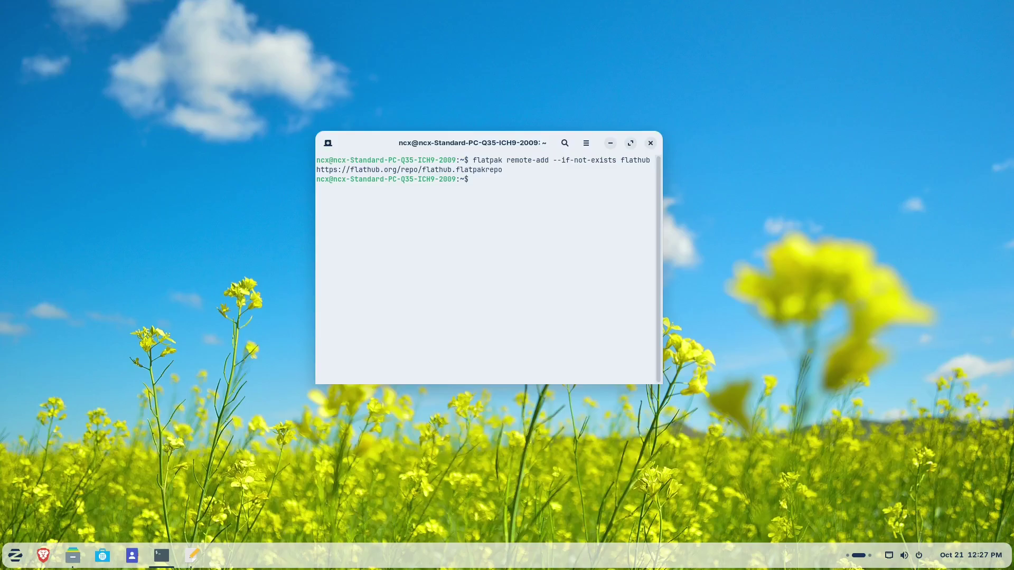
- Browse the Software store's Explore page and its featured apps banner
{"action": "left_click", "coordinate": [102, 556]}
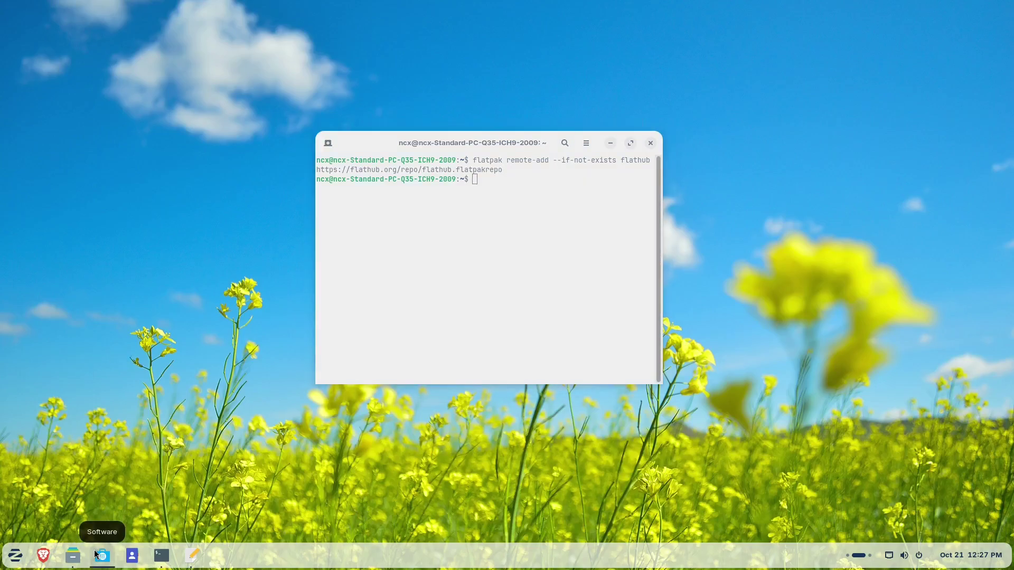
{"action": "scroll", "coordinate": [465, 301], "scroll_direction": "down", "scroll_amount": 10}
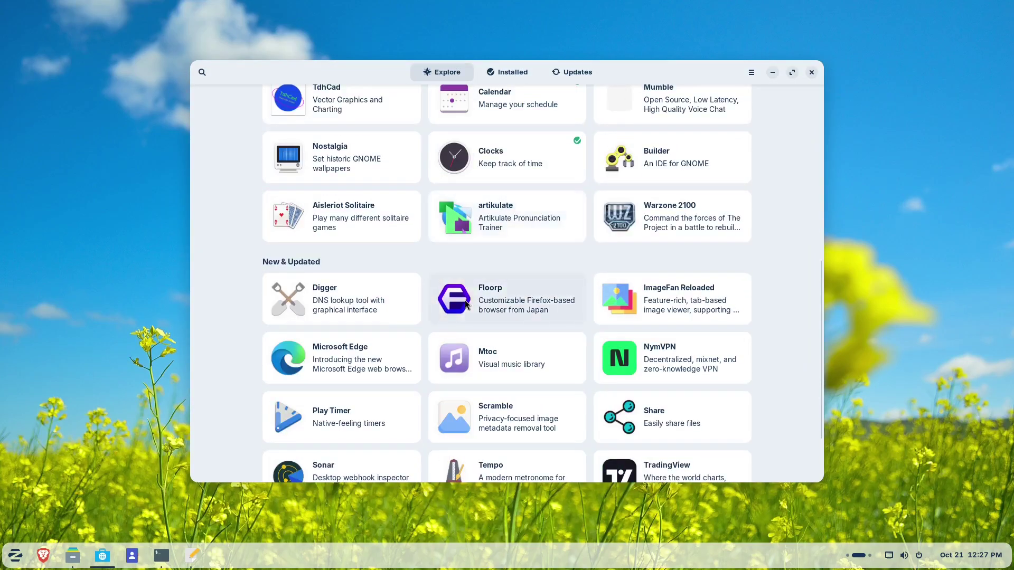
{"action": "scroll", "coordinate": [464, 304], "scroll_direction": "up", "scroll_amount": 10}
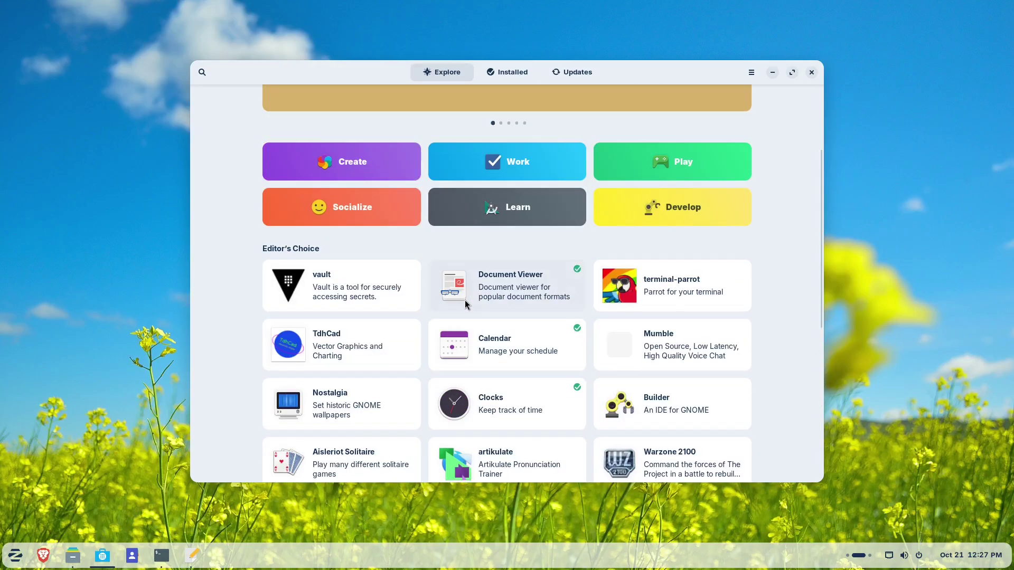
{"action": "left_click", "coordinate": [730, 173]}
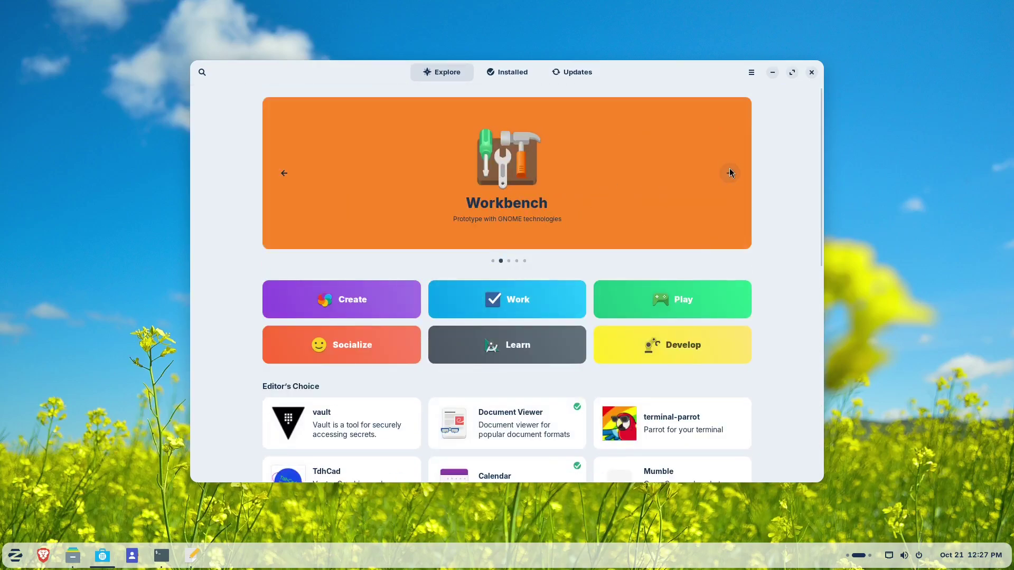
{"action": "left_click", "coordinate": [730, 174]}
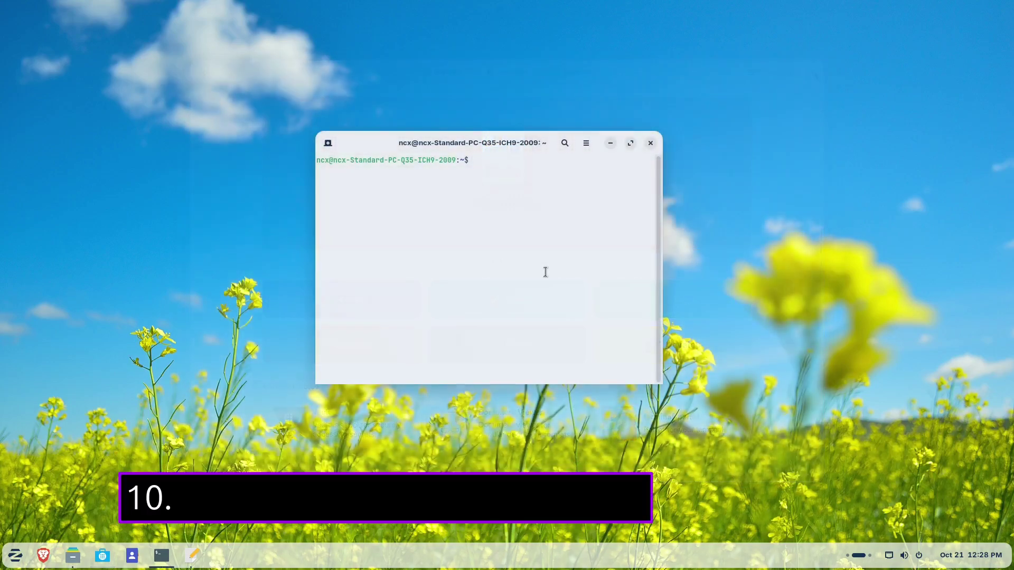
- Install chrome-gnome-shell and gnome-shell-extension-manager with the pasted apt command
{"action": "type", "text": "sudo apt install chrome-gnome-shell gnome-shell-extension-manager"}
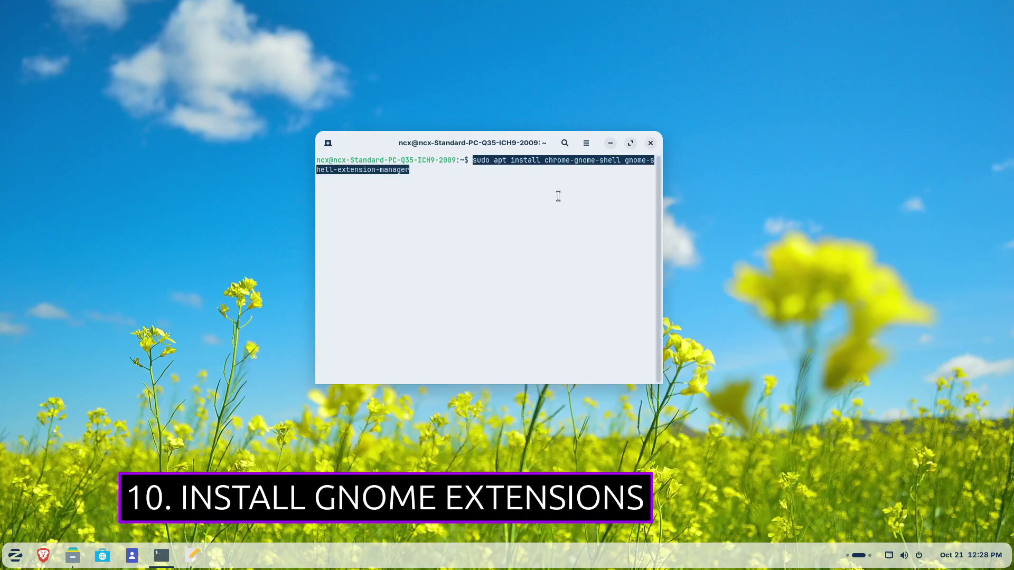
{"action": "key", "text": "Left"}
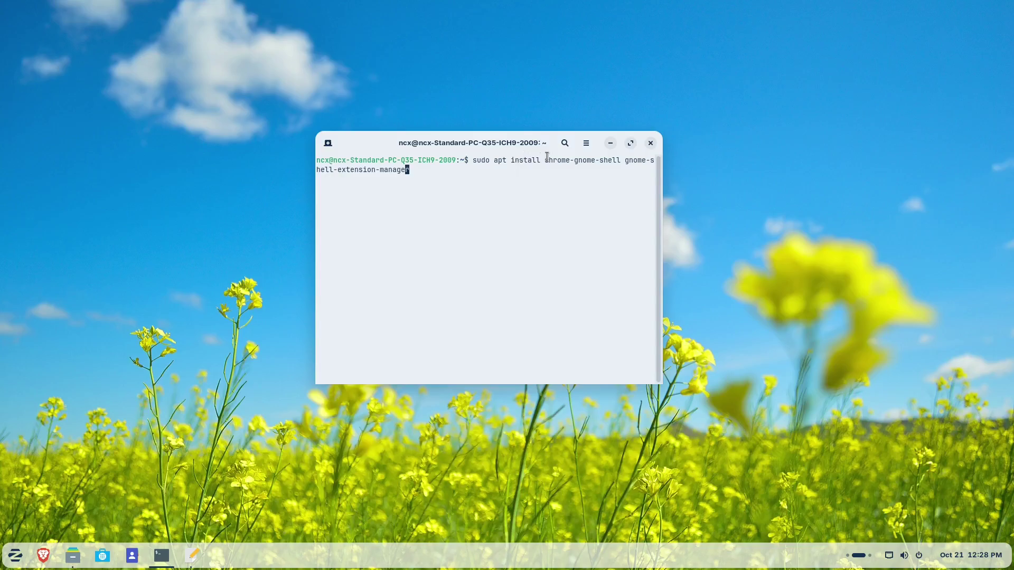
{"action": "left_click_drag", "start_coordinate": [544, 159], "coordinate": [622, 163]}
{"action": "left_click", "coordinate": [536, 192]}
{"action": "key", "text": "Return"}
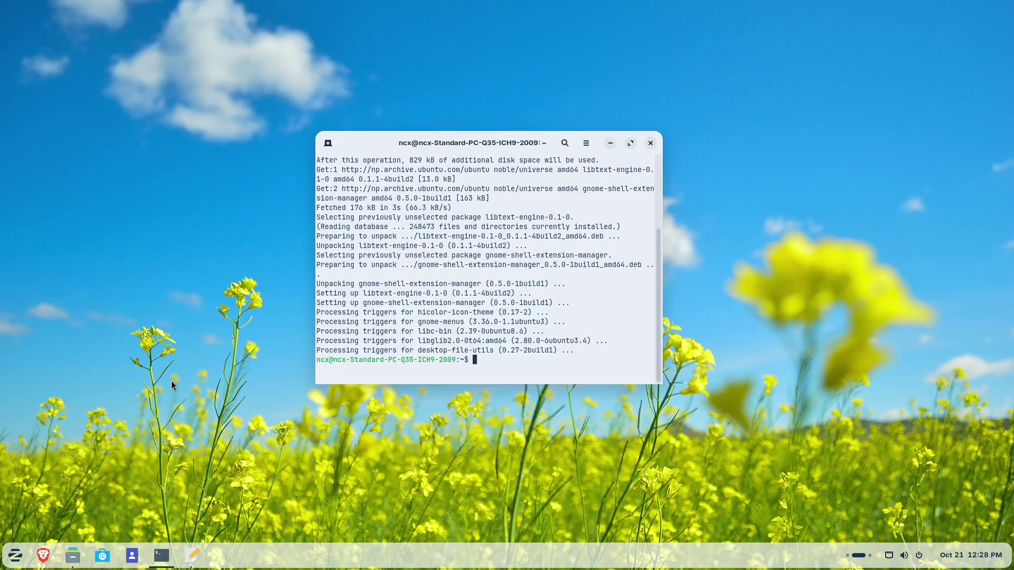
{"action": "left_click", "coordinate": [47, 553]}
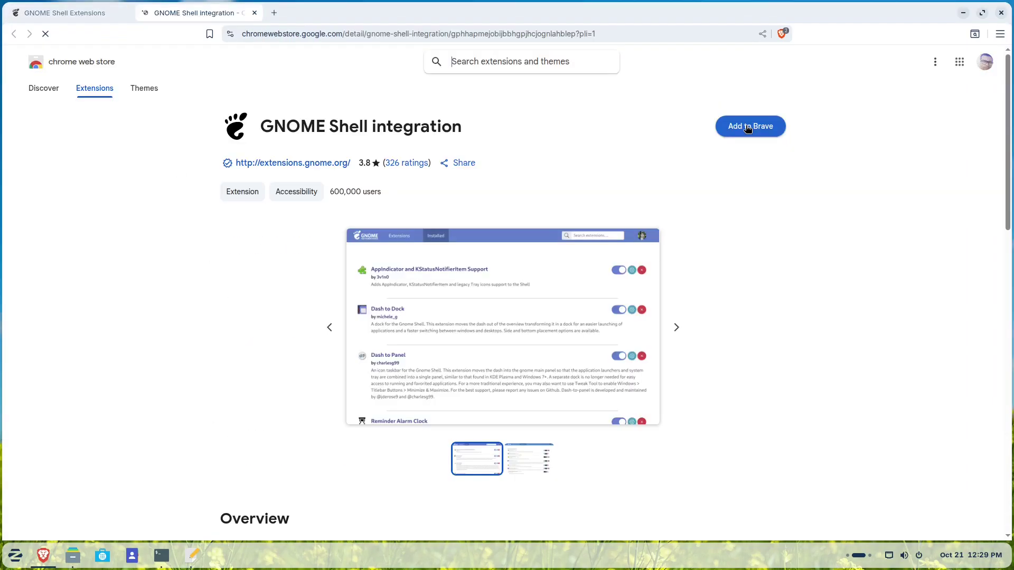
- Add the GNOME Shell integration extension to Brave from the Chrome Web Store
{"action": "left_click", "coordinate": [746, 126]}
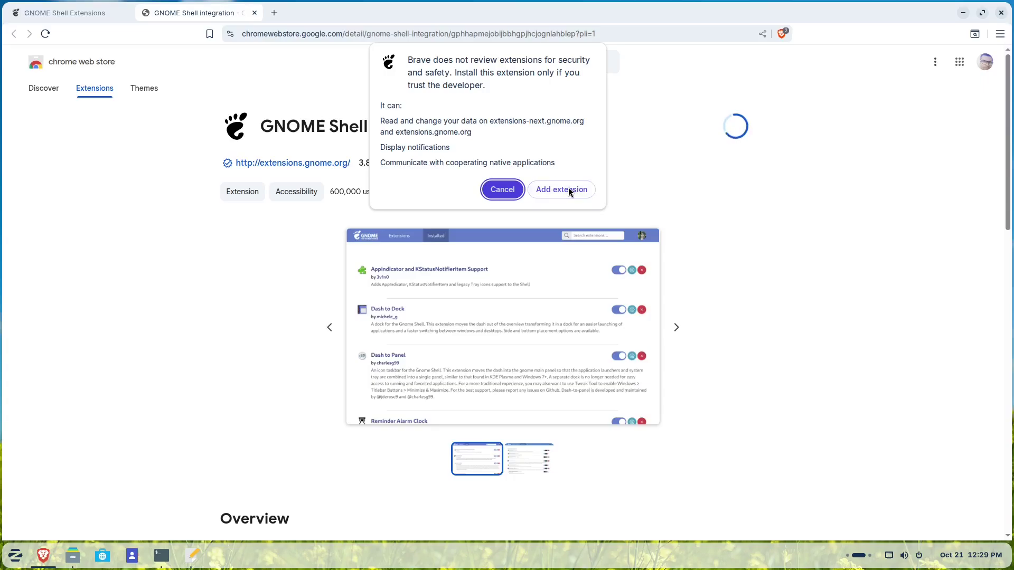
{"action": "left_click", "coordinate": [565, 189]}
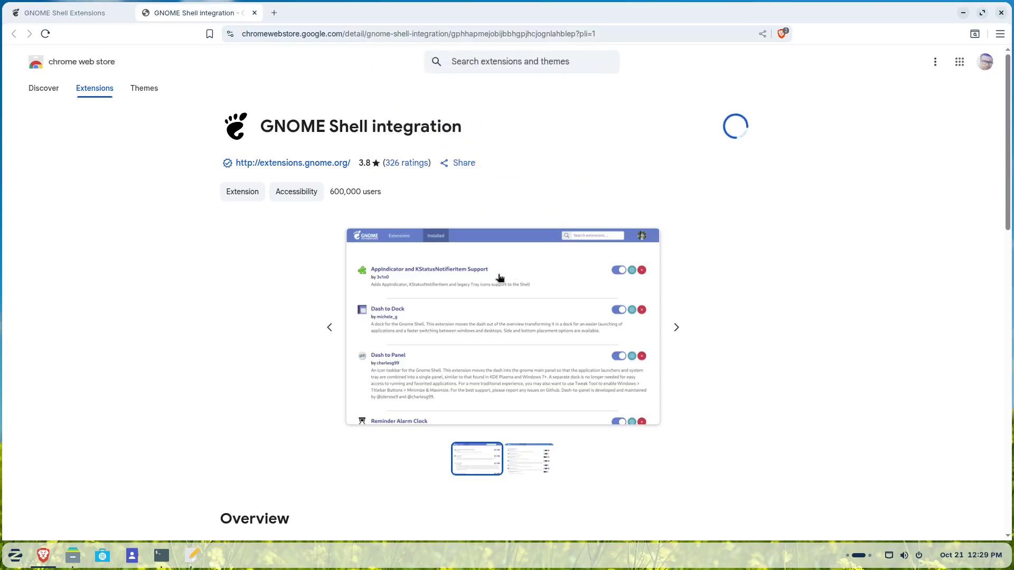
{"action": "left_click", "coordinate": [94, 10]}
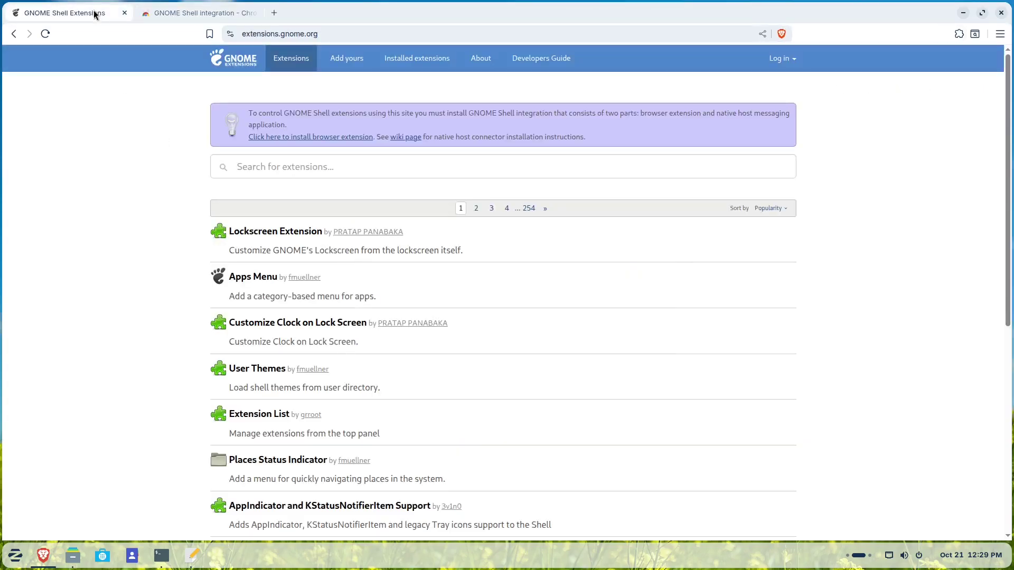
- Find Caffeine on extensions.gnome.org, switch it on and confirm its installation
{"action": "left_click", "coordinate": [310, 159]}
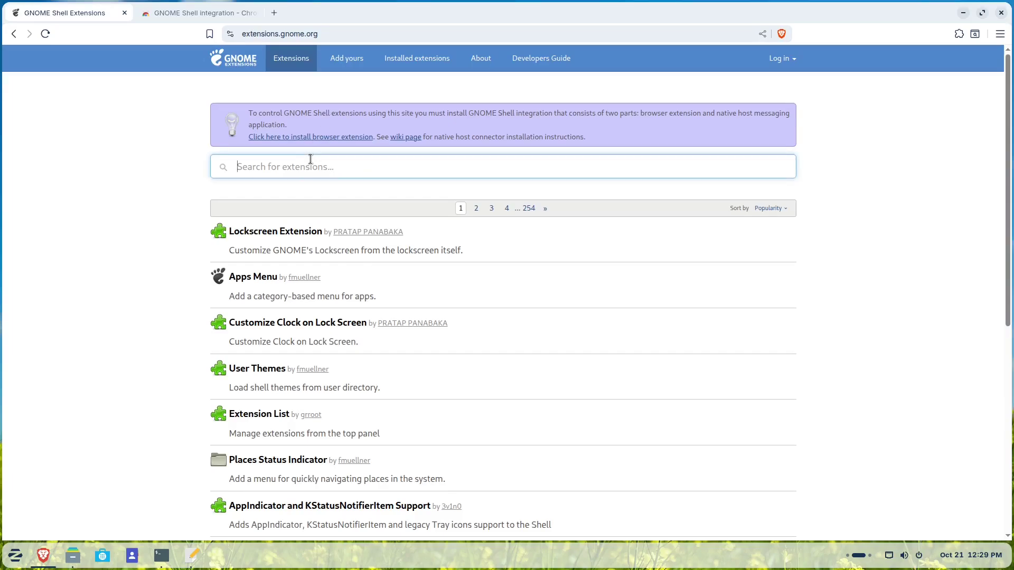
{"action": "type", "text": "caffe"}
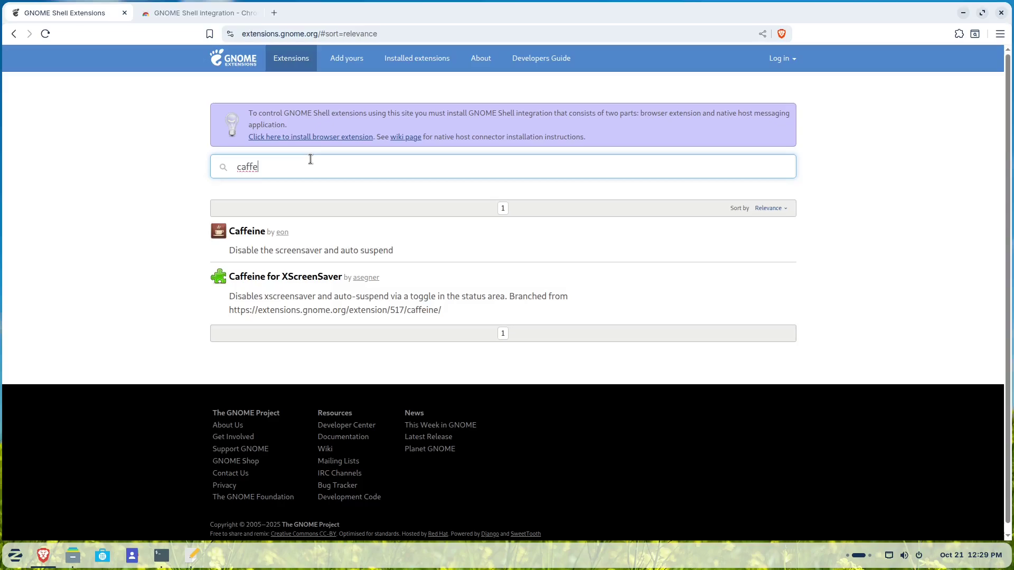
{"action": "left_click", "coordinate": [250, 233]}
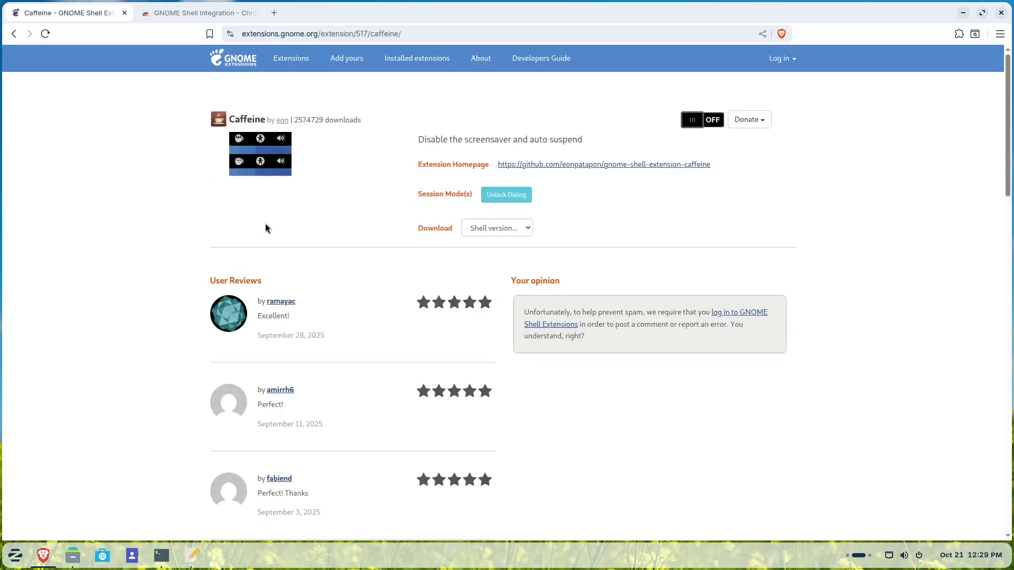
{"action": "left_click", "coordinate": [711, 123]}
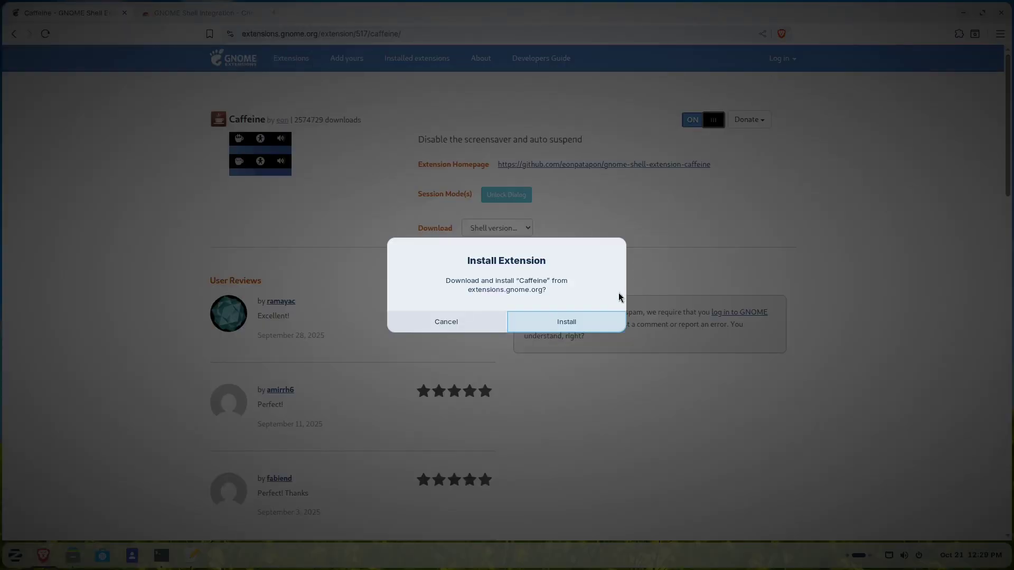
{"action": "left_click", "coordinate": [596, 315]}
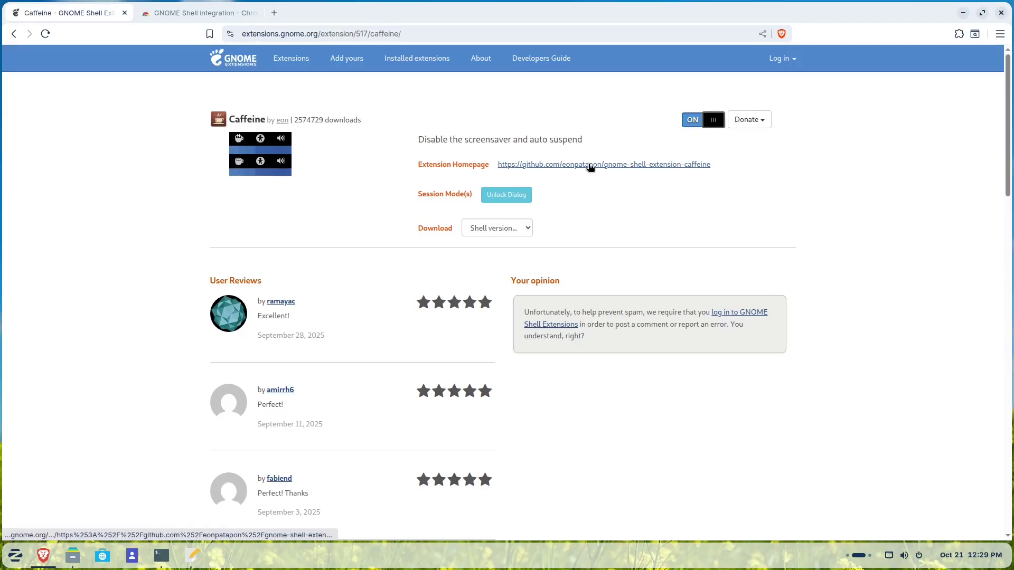
{"action": "left_click_drag", "start_coordinate": [908, 31], "coordinate": [648, 77]}
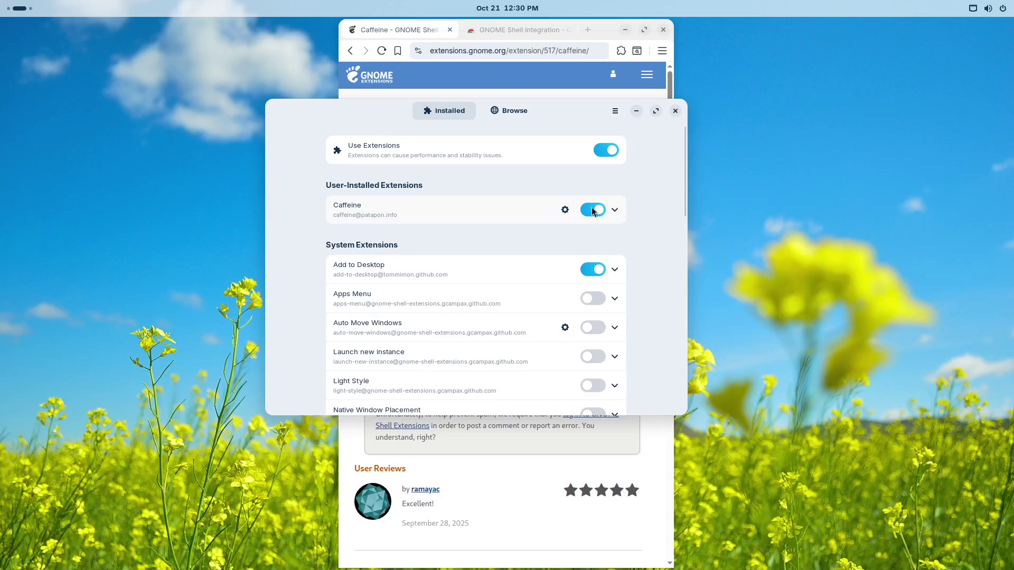
- Toggle Caffeine off and back on in Extension Manager's installed list, then close the browser
{"action": "left_click", "coordinate": [592, 211]}
{"action": "left_click", "coordinate": [593, 211]}
{"action": "left_click_drag", "start_coordinate": [568, 120], "coordinate": [520, 93]}
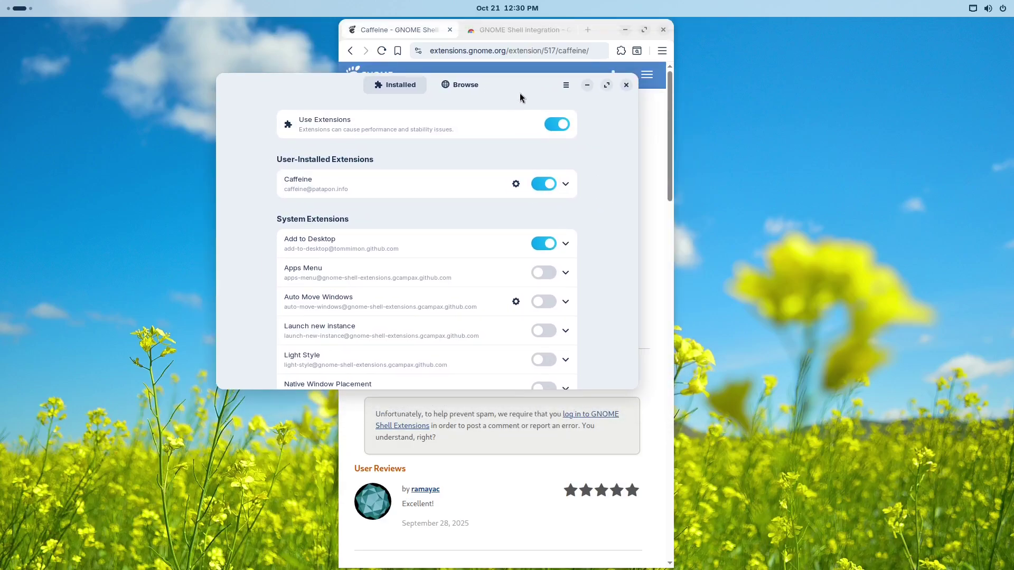
{"action": "scroll", "coordinate": [421, 317], "scroll_direction": "down", "scroll_amount": 5}
{"action": "scroll", "coordinate": [420, 316], "scroll_direction": "down", "scroll_amount": 10}
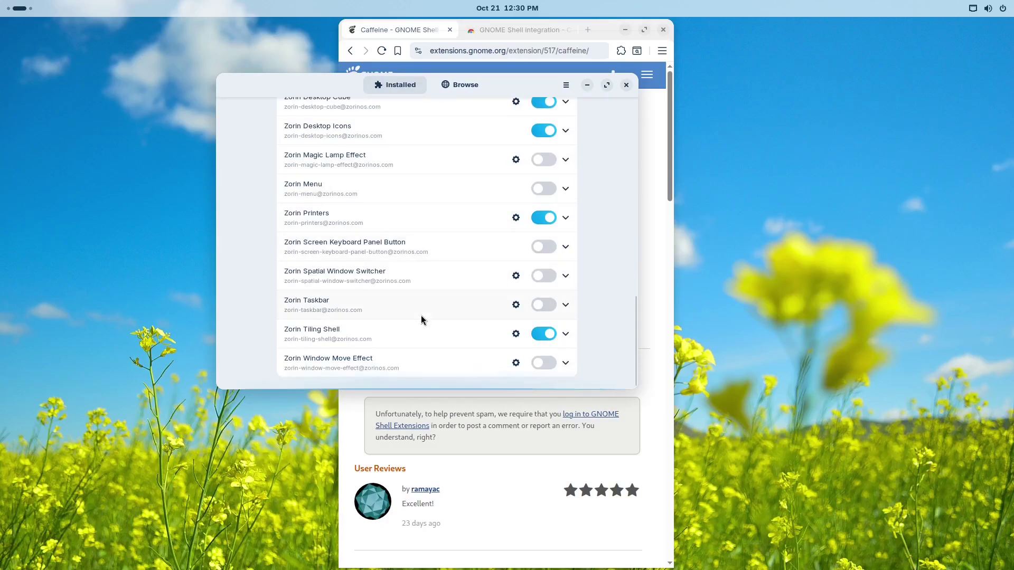
{"action": "scroll", "coordinate": [420, 319], "scroll_direction": "up", "scroll_amount": 6}
{"action": "scroll", "coordinate": [421, 319], "scroll_direction": "up", "scroll_amount": 6}
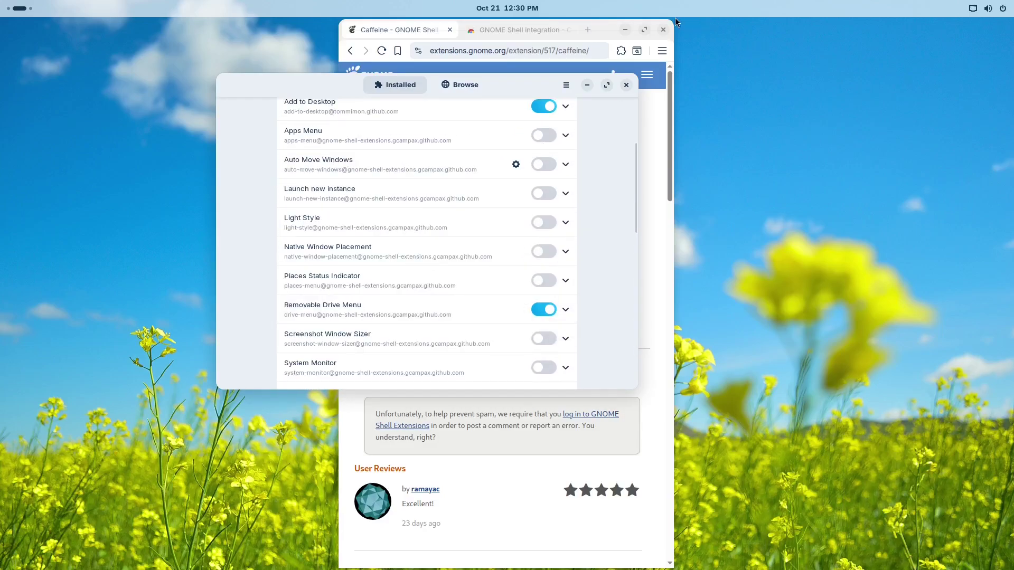
{"action": "left_click", "coordinate": [663, 31]}
- Toggle Caffeine from the Quick Settings panel, leaving it switched on
{"action": "left_click", "coordinate": [974, 9]}
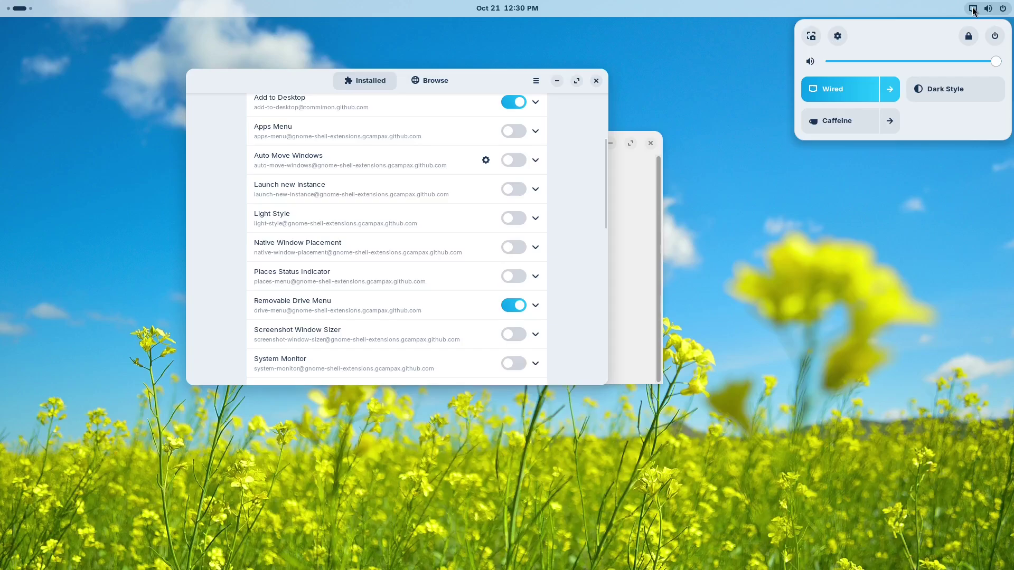
{"action": "left_click", "coordinate": [842, 120]}
{"action": "left_click", "coordinate": [857, 186]}
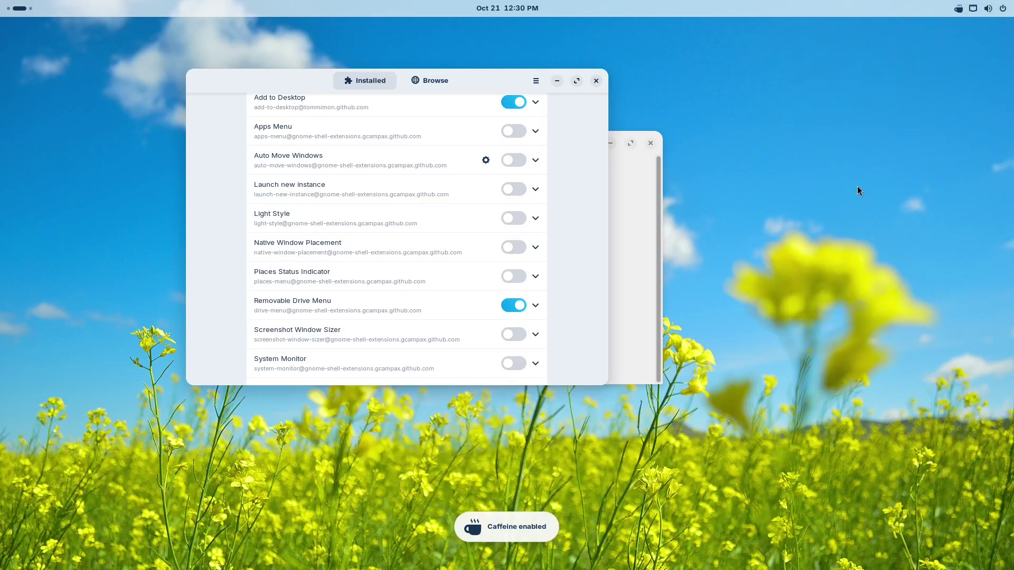
{"action": "left_click", "coordinate": [558, 82]}
{"action": "left_click", "coordinate": [981, 8]}
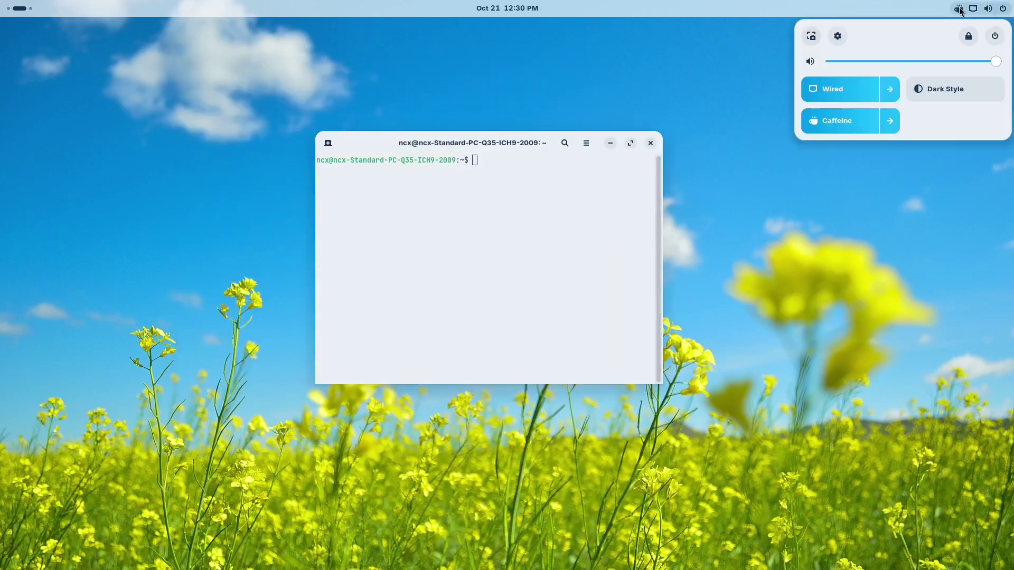
{"action": "left_click", "coordinate": [836, 119]}
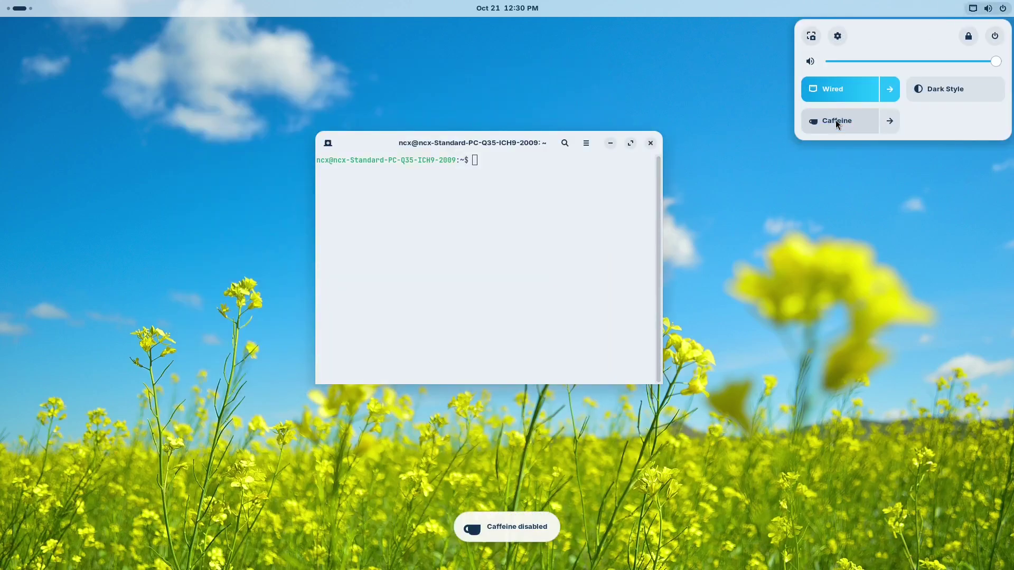
{"action": "left_click", "coordinate": [873, 197]}
{"action": "left_click", "coordinate": [1003, 8]}
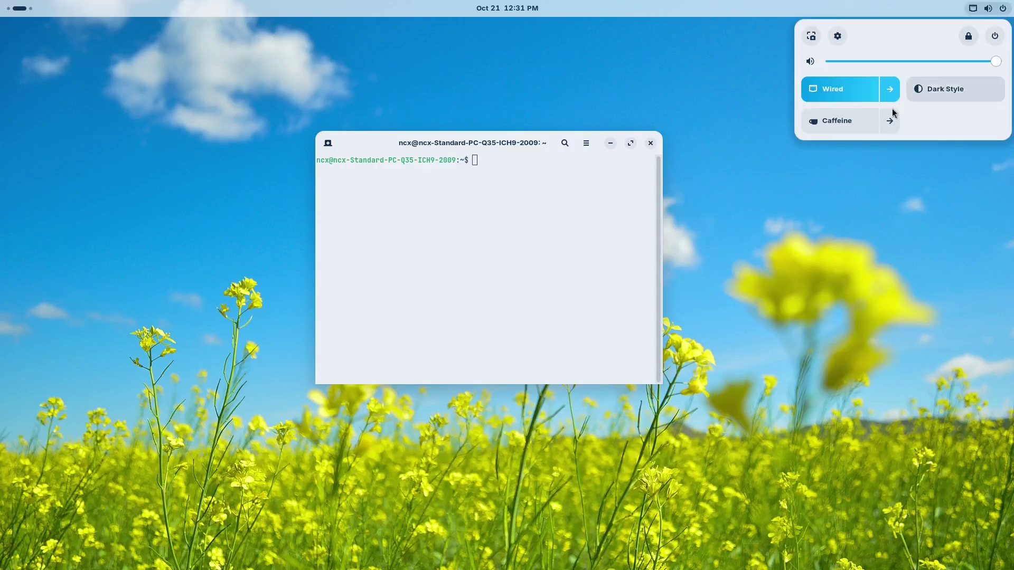
{"action": "left_click", "coordinate": [860, 124]}
{"action": "left_click", "coordinate": [802, 197]}
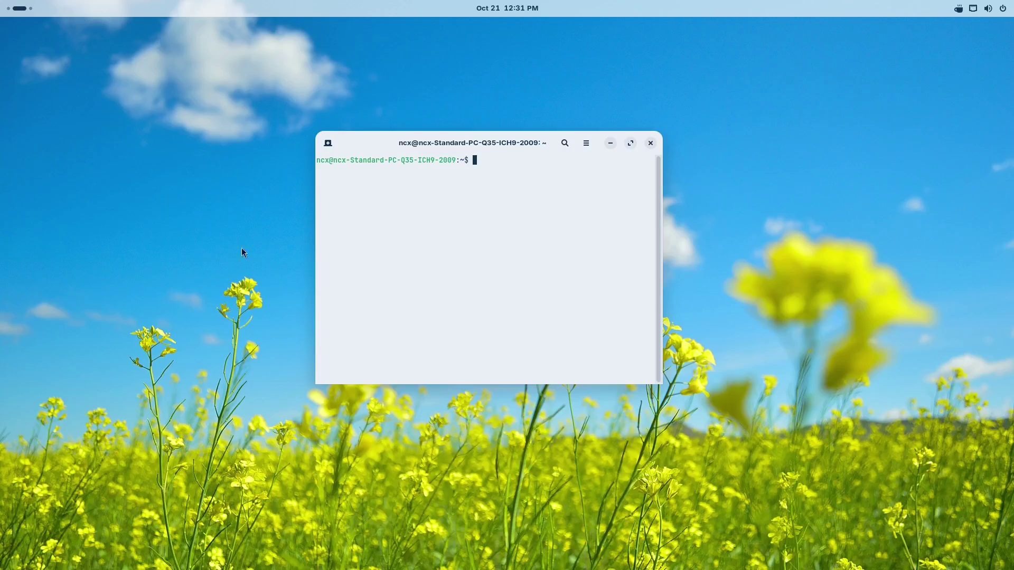
- Search 'zori' in Activities and launch Zorin Appearance
{"action": "mouse_move", "coordinate": [4, 6]}
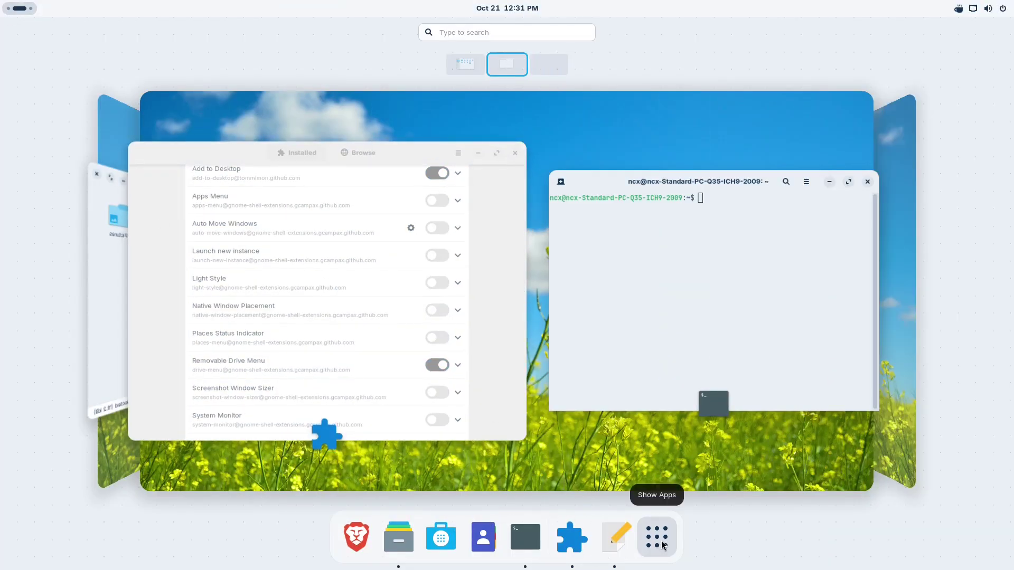
{"action": "type", "text": "zori"}
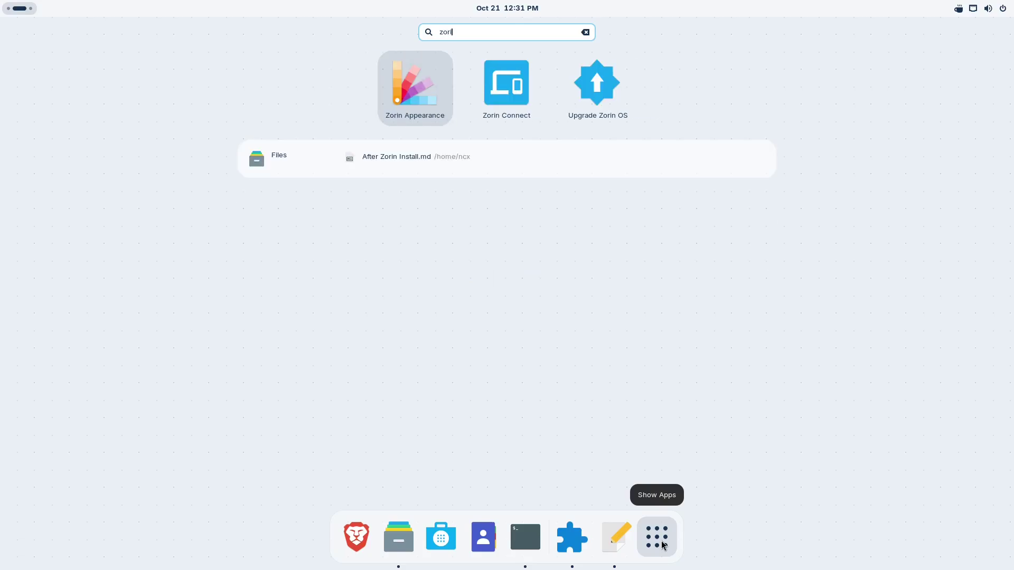
{"action": "key", "text": "Return"}
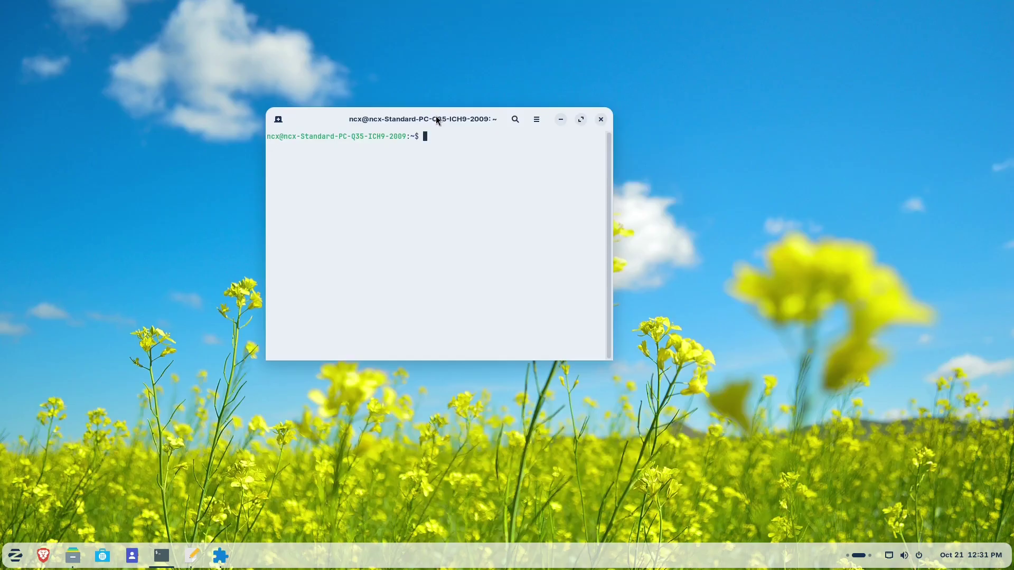
- Install Timeshift with sudo apt install timeshift
{"action": "left_click_drag", "start_coordinate": [436, 116], "coordinate": [474, 134]}
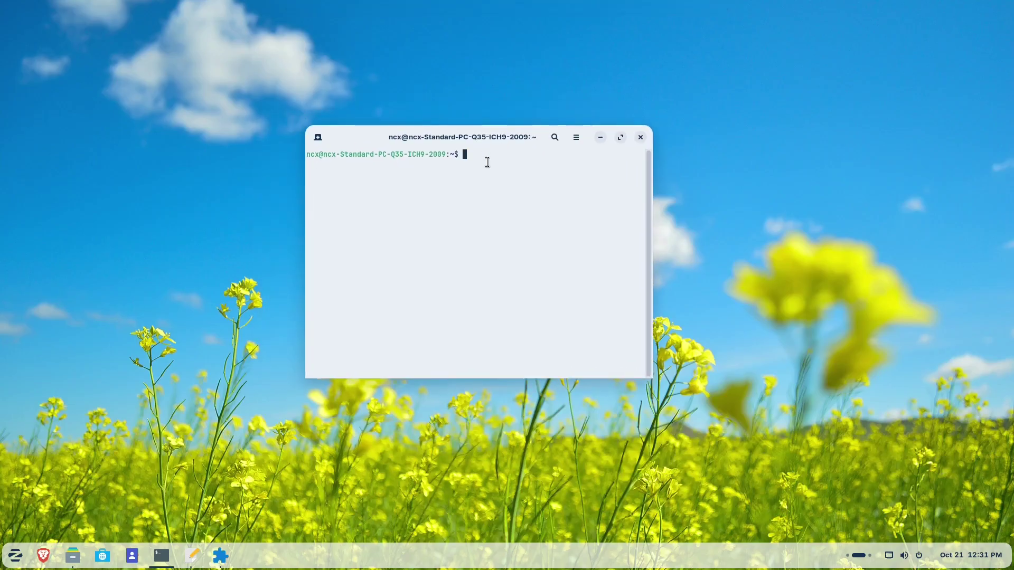
{"action": "type", "text": "sudo apt install timeshift"}
{"action": "key", "text": "Return"}
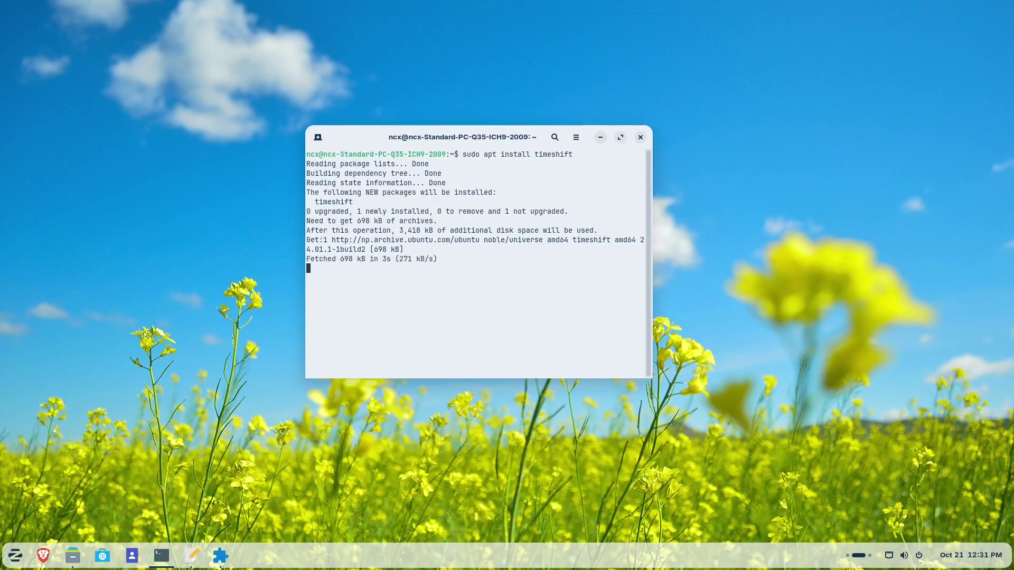
- Launch Timeshift, authenticate with the user password, and finish setup with RSYNC snapshots
{"action": "key", "text": "super"}
{"action": "type", "text": "timeshift"}
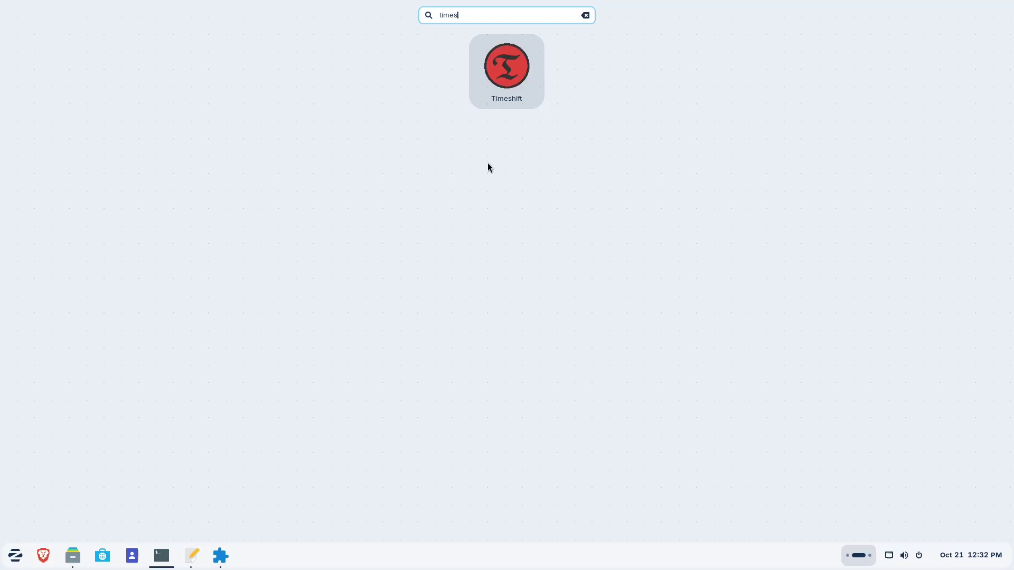
{"action": "left_click", "coordinate": [513, 76]}
{"action": "type", "text": "******"}
{"action": "key", "text": "Return"}
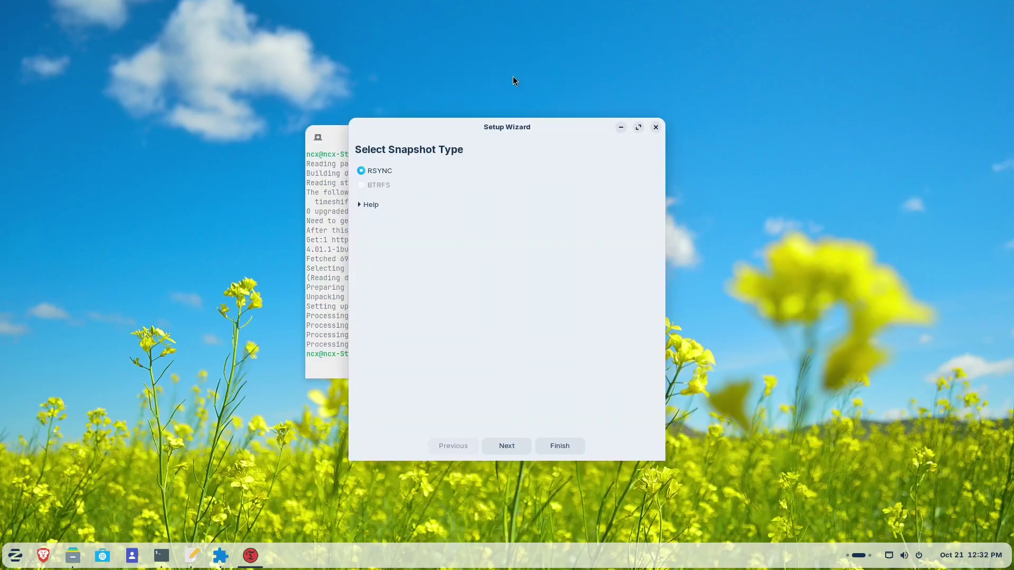
{"action": "left_click", "coordinate": [572, 450]}
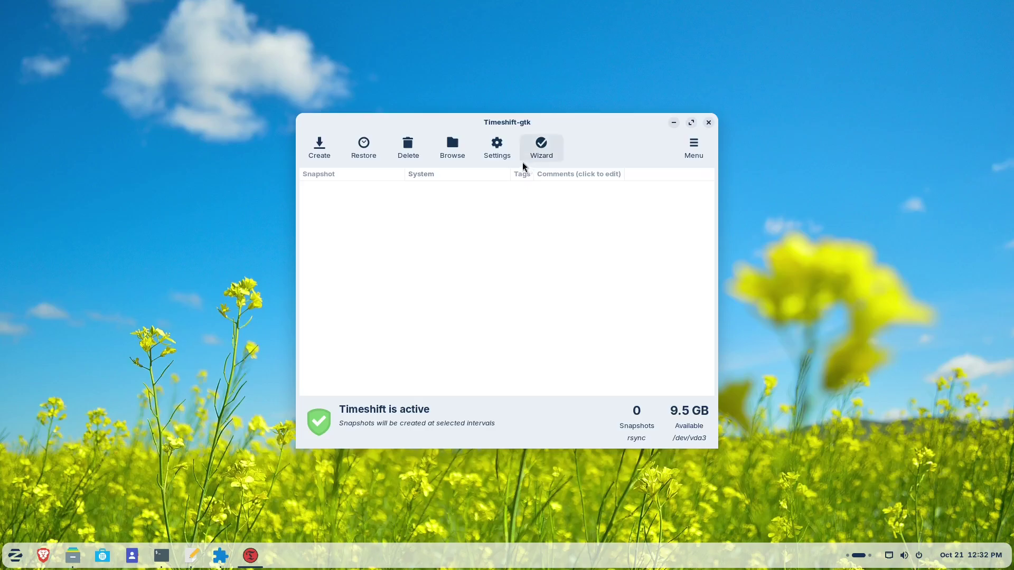
- Try Create, Restore and Delete, then open Settings on the snapshot Location page
{"action": "left_click", "coordinate": [305, 140]}
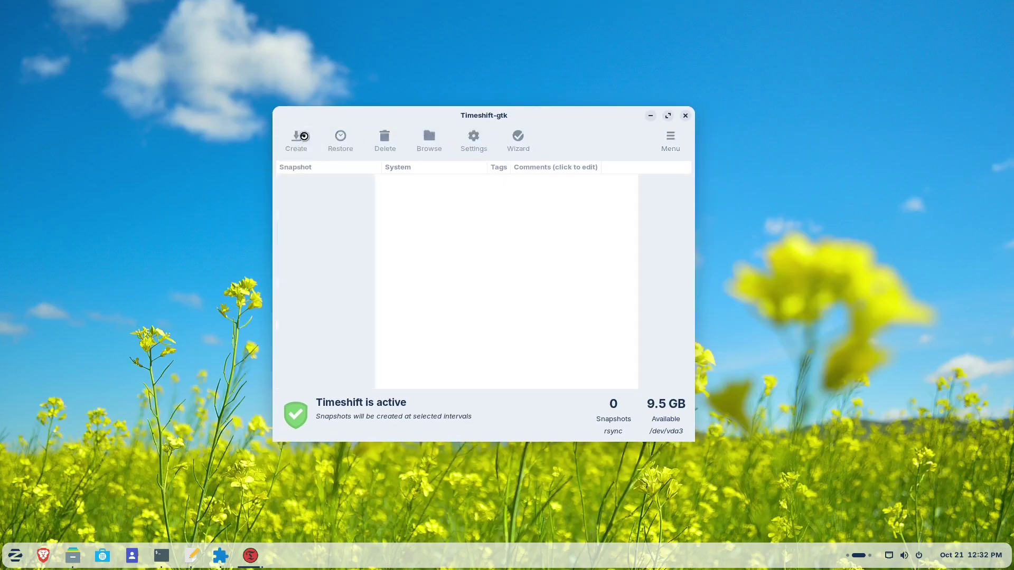
{"action": "left_click", "coordinate": [630, 146]}
{"action": "left_click", "coordinate": [329, 151]}
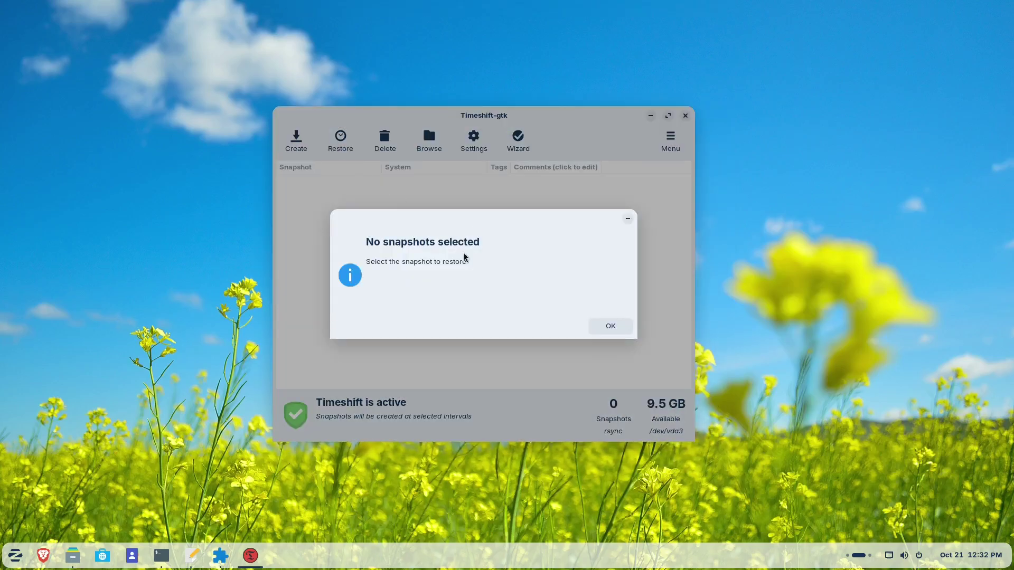
{"action": "left_click", "coordinate": [628, 331]}
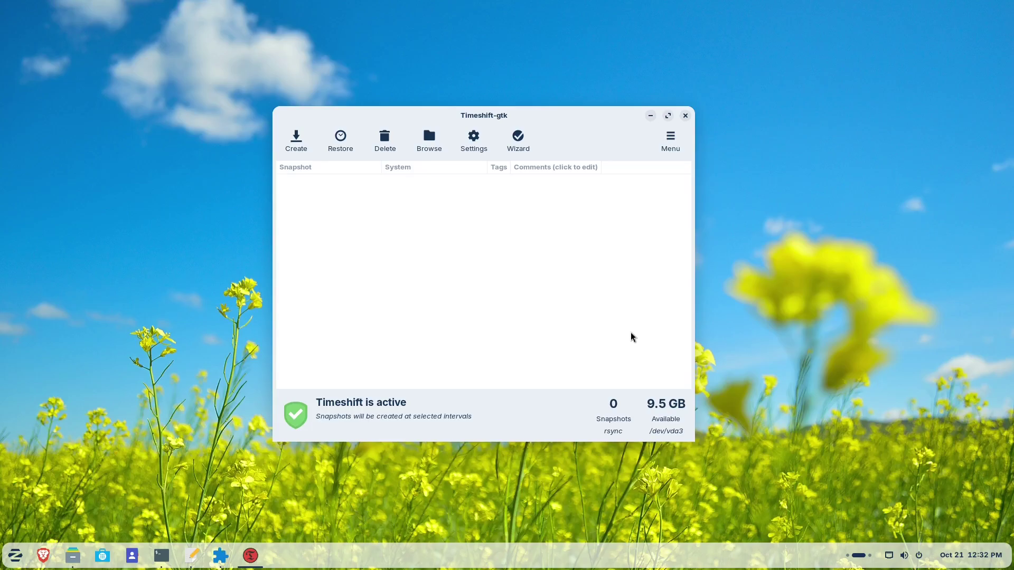
{"action": "left_click", "coordinate": [384, 140]}
{"action": "left_click", "coordinate": [613, 327]}
{"action": "left_click", "coordinate": [475, 142]}
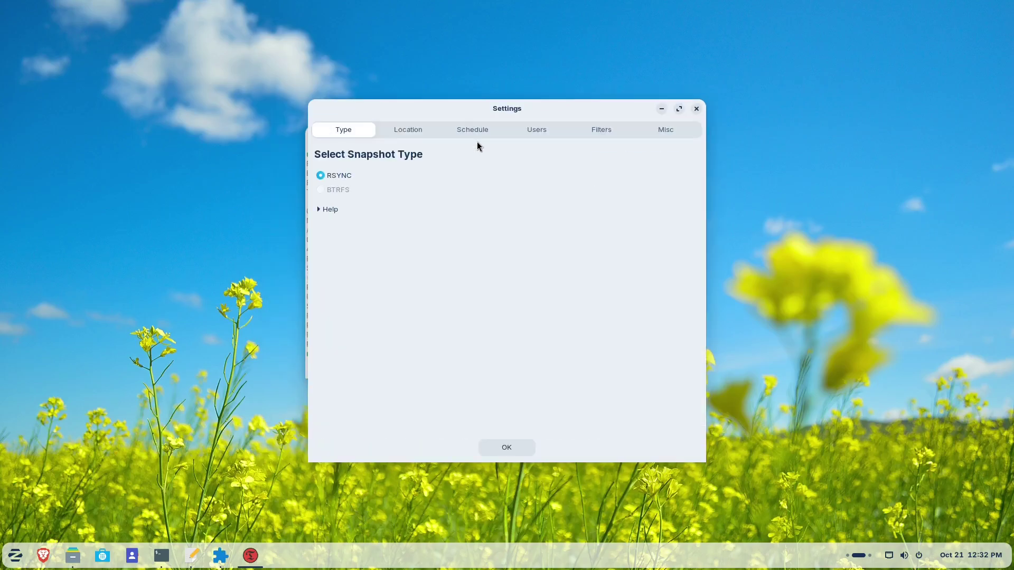
{"action": "left_click", "coordinate": [411, 129]}
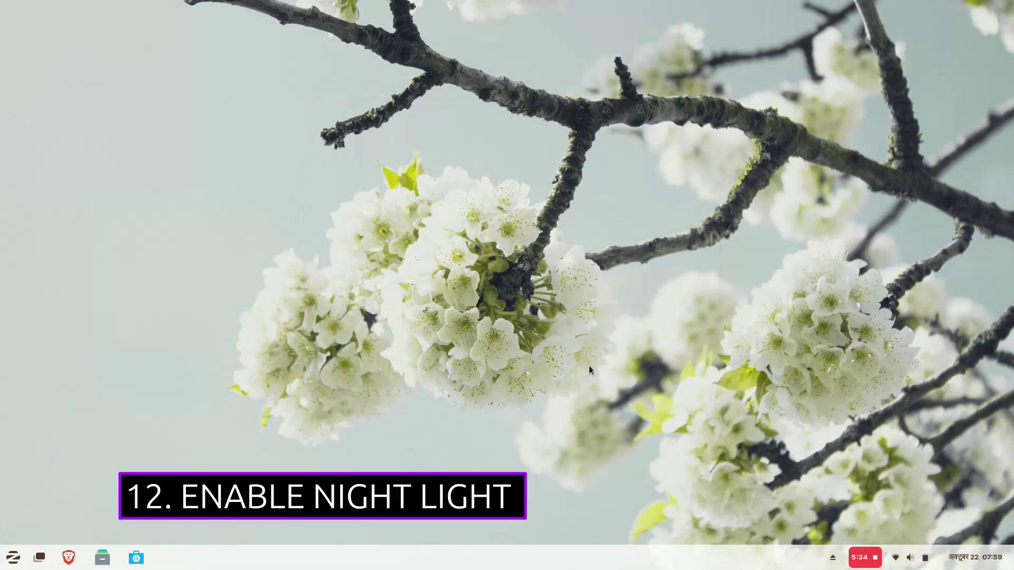
- Set the arch-and-flowers picture as the desktop wallpaper
{"action": "right_click", "coordinate": [533, 291]}
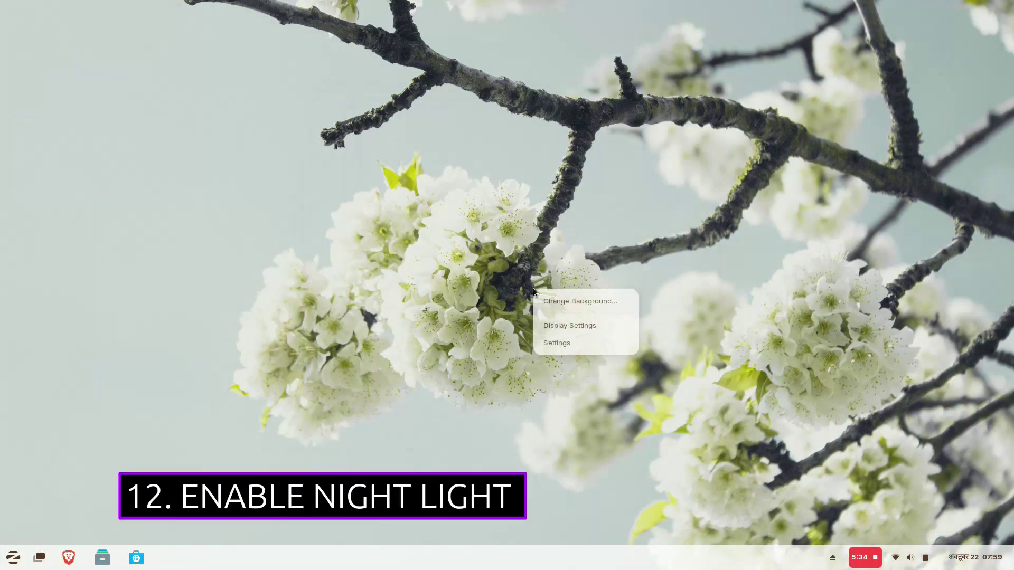
{"action": "left_click", "coordinate": [561, 302]}
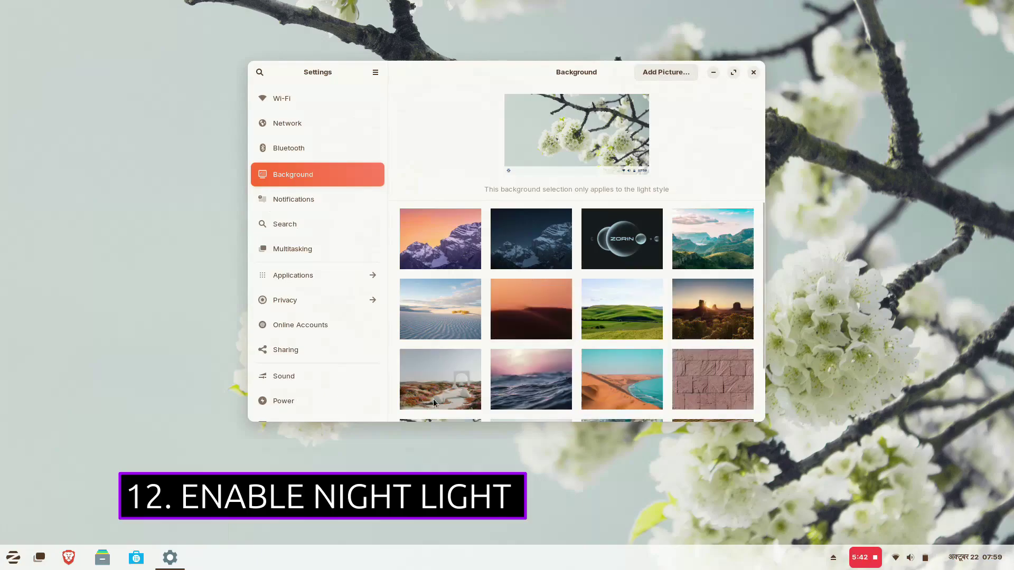
{"action": "left_click", "coordinate": [434, 401]}
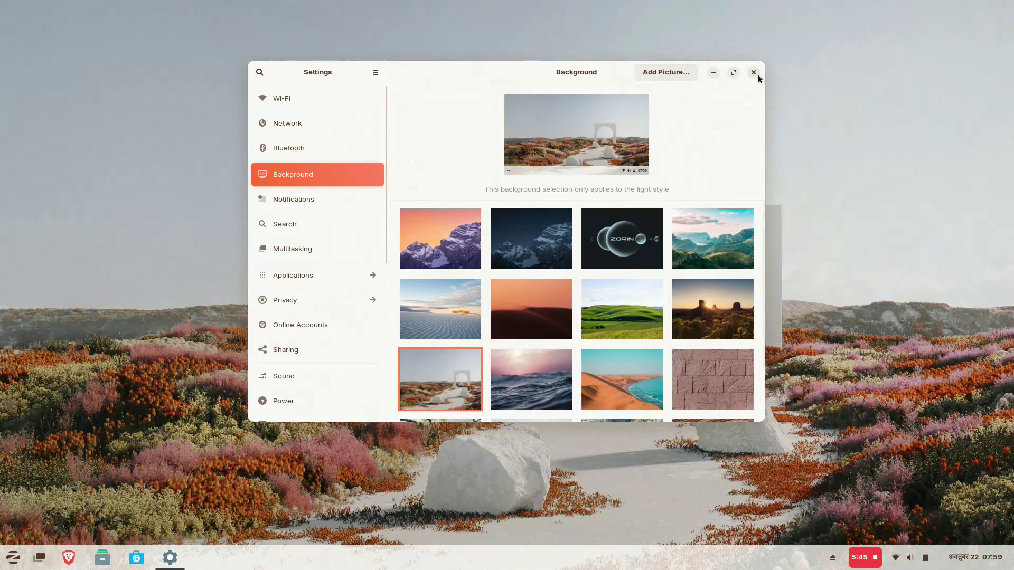
{"action": "left_click", "coordinate": [757, 75]}
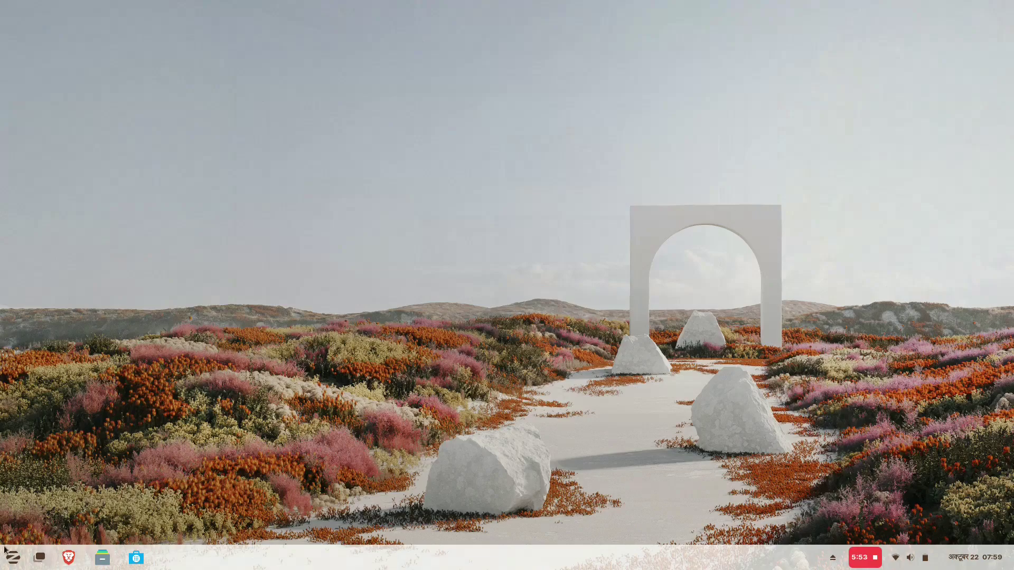
- Turn on Night Light under Displays in Settings
{"action": "left_click", "coordinate": [13, 558]}
{"action": "left_click", "coordinate": [208, 464]}
{"action": "scroll", "coordinate": [319, 232], "scroll_direction": "down", "scroll_amount": 5}
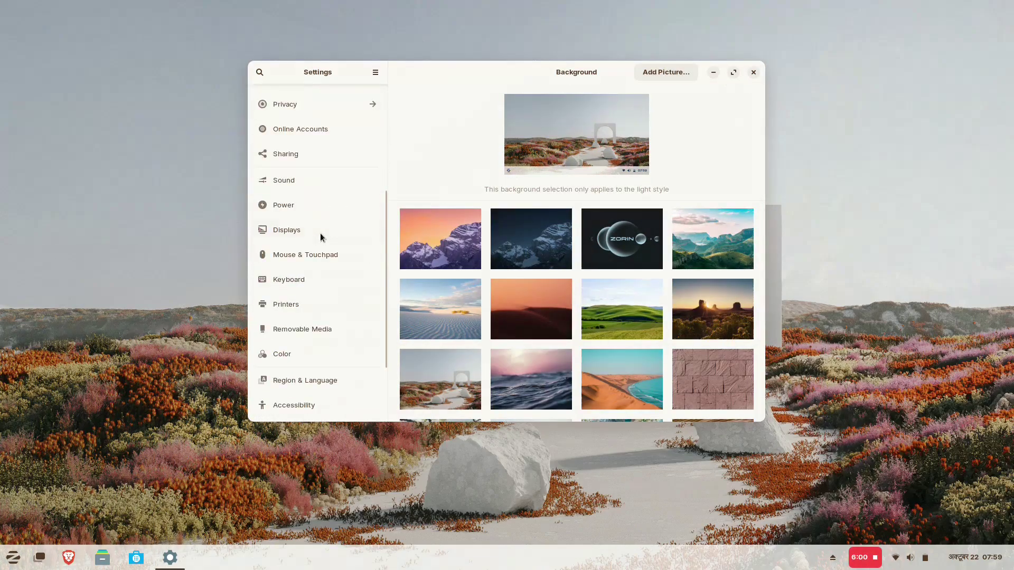
{"action": "left_click", "coordinate": [320, 233]}
{"action": "left_click", "coordinate": [604, 72]}
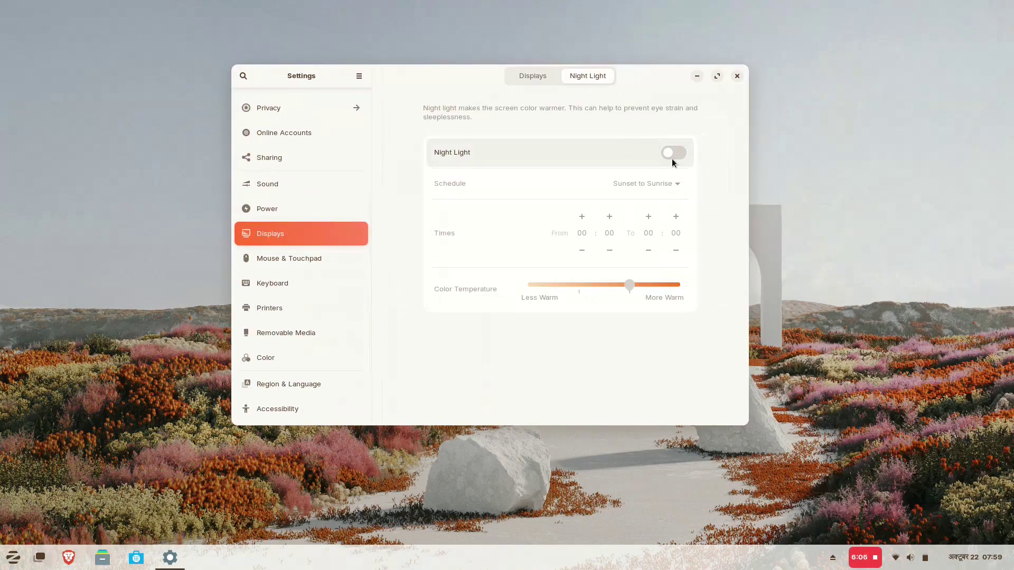
{"action": "left_click", "coordinate": [672, 157]}
- Give Night Light a manual 00:02 to 06:00 schedule and adjust its colour temperature
{"action": "left_click", "coordinate": [639, 183]}
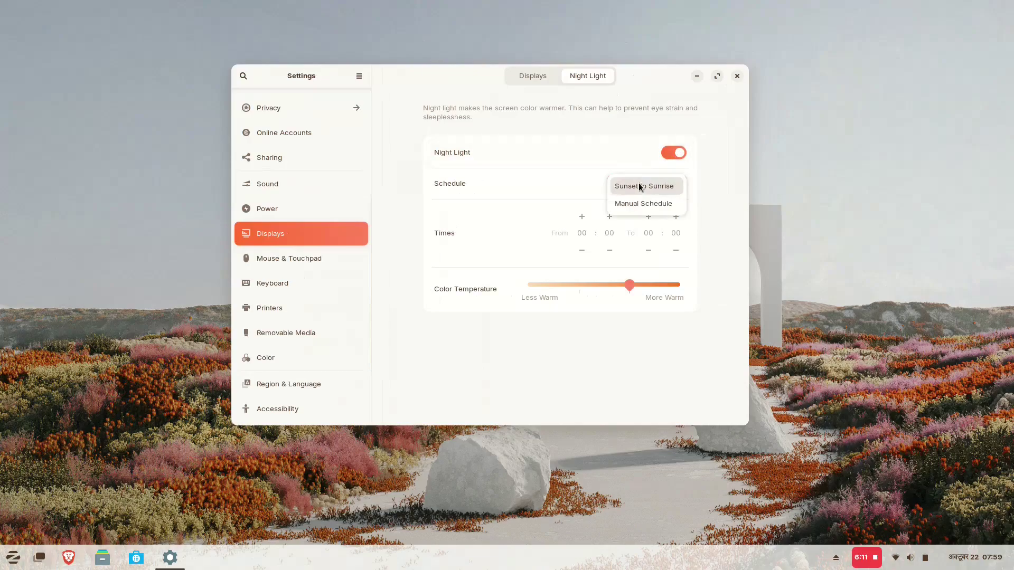
{"action": "left_click", "coordinate": [644, 188]}
{"action": "left_click", "coordinate": [644, 188]}
{"action": "left_click", "coordinate": [643, 201]}
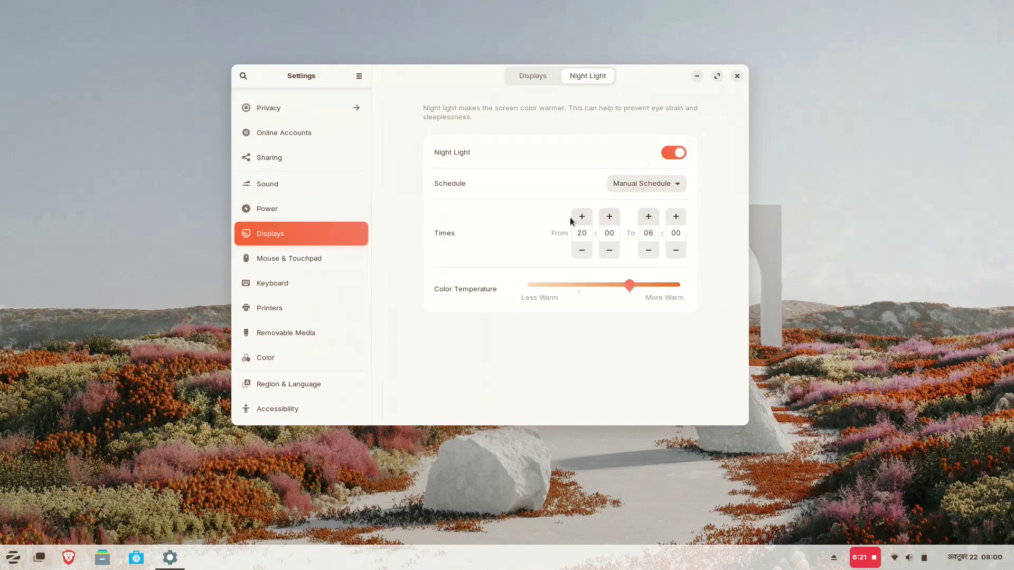
{"action": "left_click", "coordinate": [583, 216]}
{"action": "left_click", "coordinate": [607, 216]}
{"action": "left_click_drag", "start_coordinate": [579, 292], "coordinate": [637, 284]}
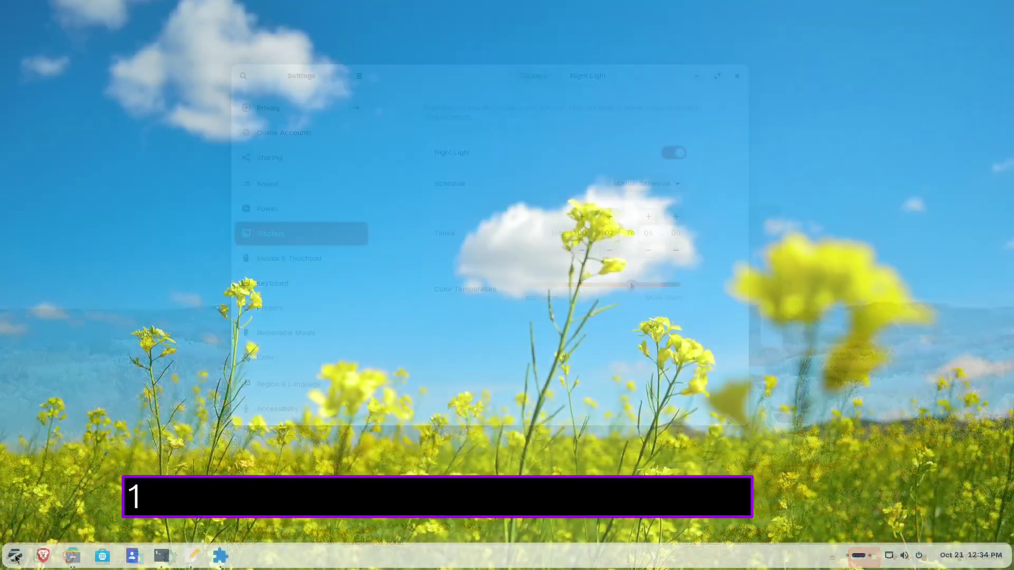
{"action": "key", "text": "super"}
{"action": "left_click", "coordinate": [213, 464]}
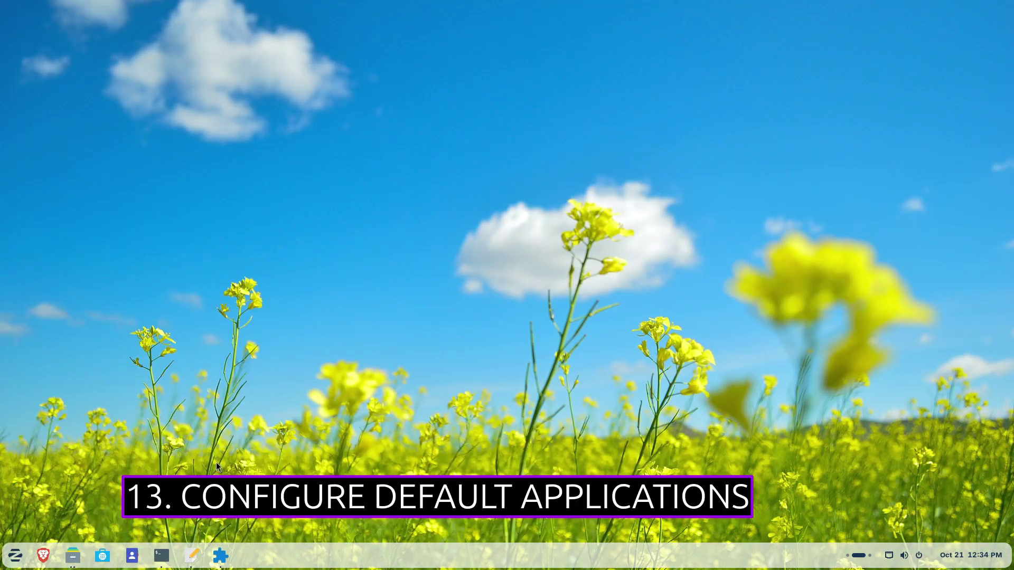
{"action": "type", "text": "default"}
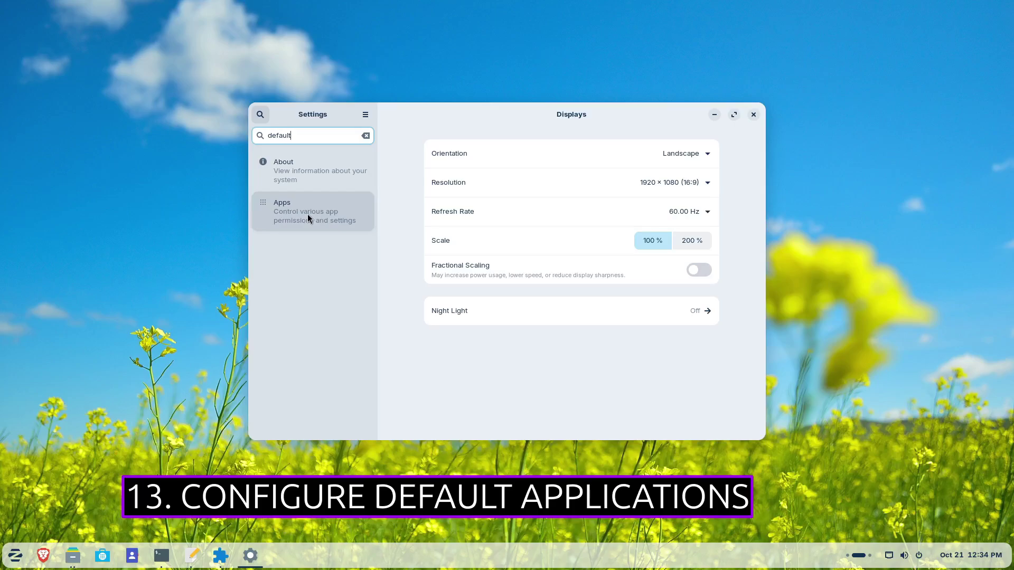
{"action": "left_click", "coordinate": [307, 216]}
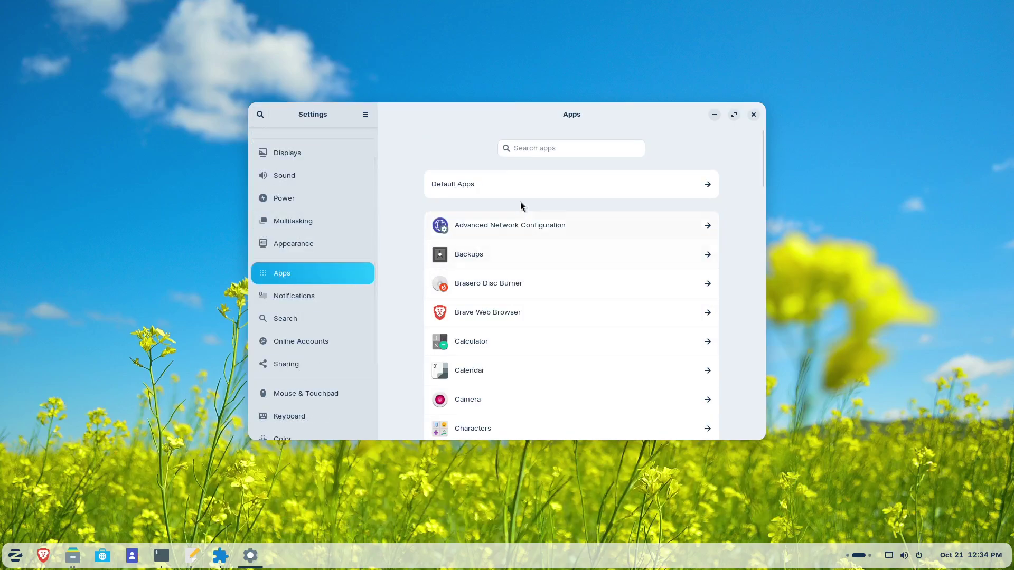
{"action": "left_click", "coordinate": [520, 185]}
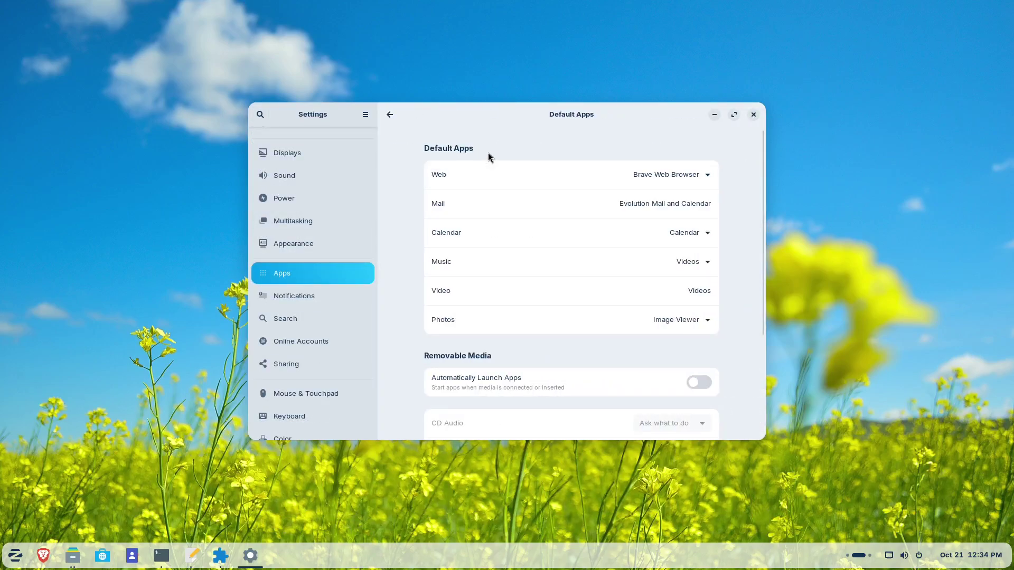
{"action": "left_click", "coordinate": [701, 174]}
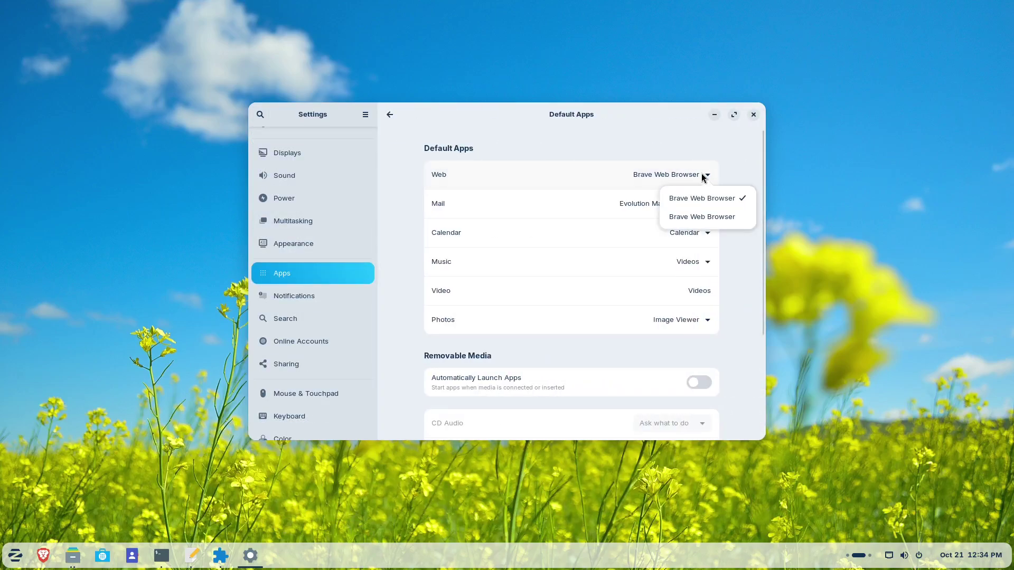
{"action": "left_click", "coordinate": [731, 157]}
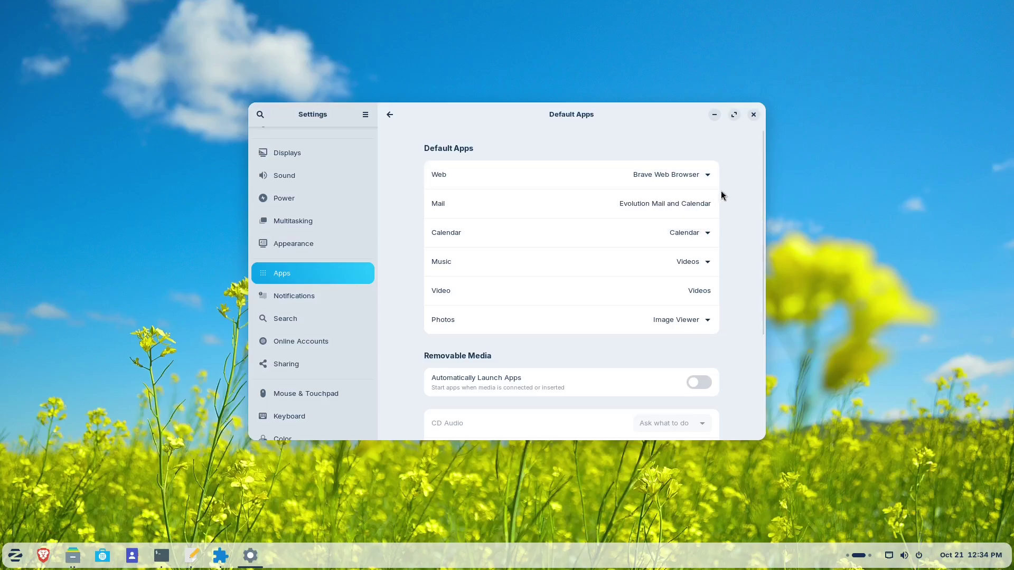
{"action": "left_click", "coordinate": [695, 235]}
{"action": "left_click", "coordinate": [763, 194]}
{"action": "left_click", "coordinate": [701, 262]}
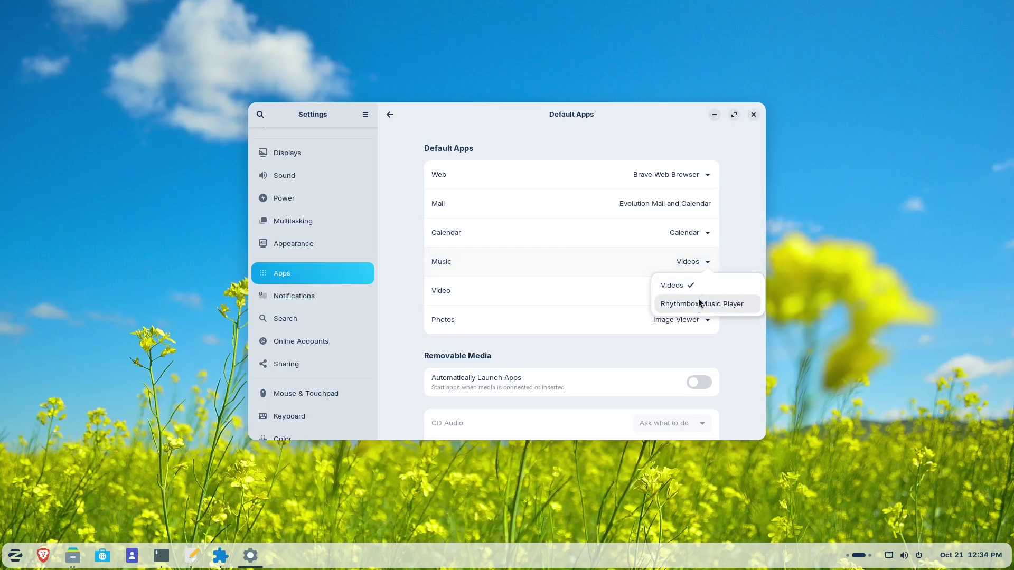
{"action": "left_click", "coordinate": [731, 231]}
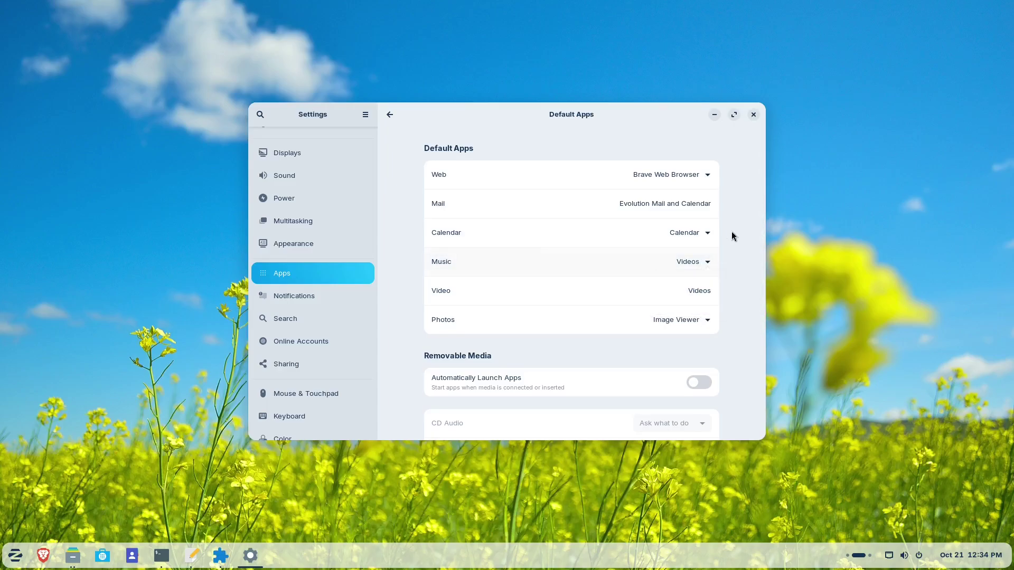
{"action": "left_click", "coordinate": [689, 322]}
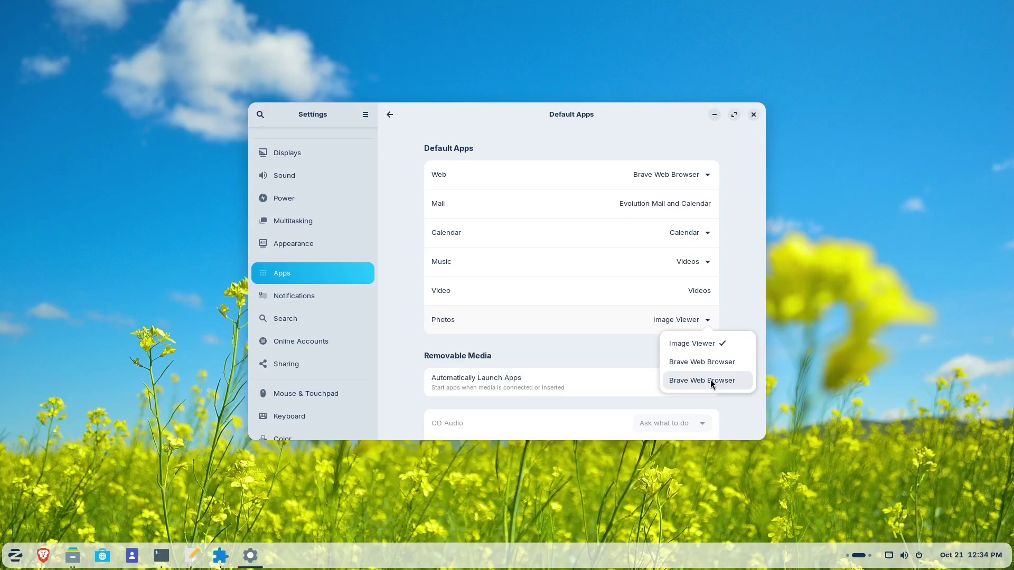
{"action": "left_click", "coordinate": [733, 286]}
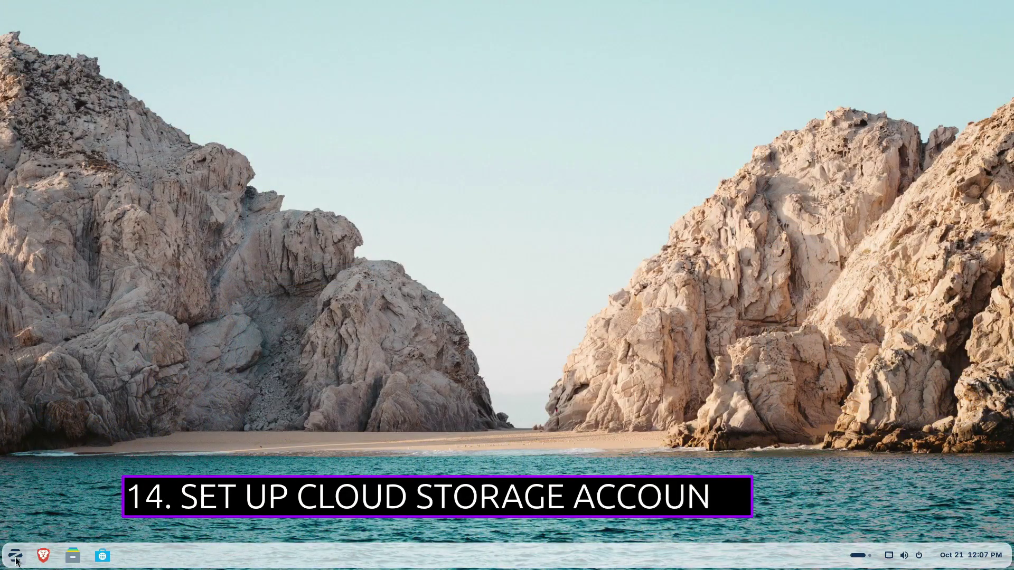
- Connect a Google account through Online Accounts, found by searching 'online'
{"action": "left_click", "coordinate": [15, 558]}
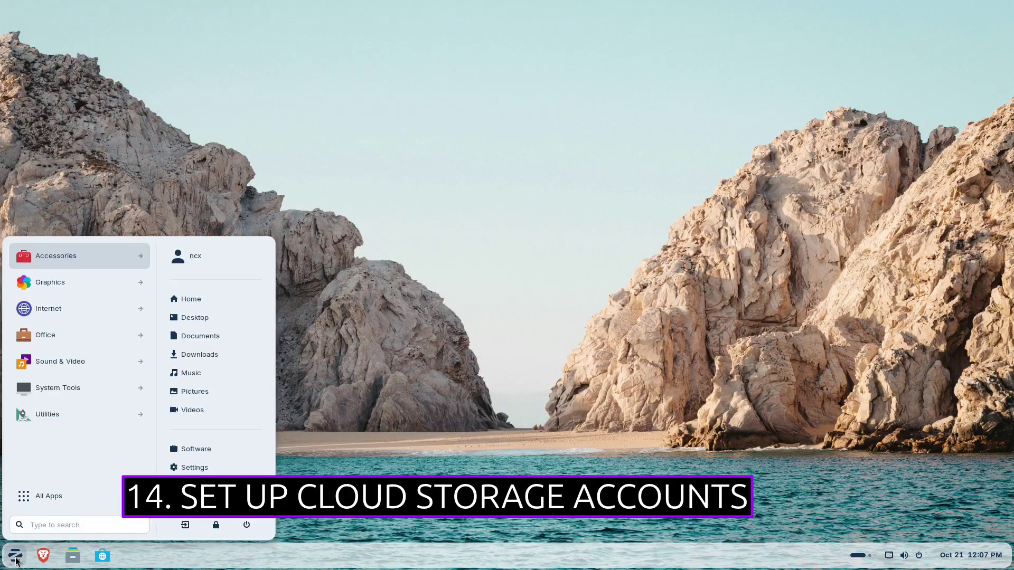
{"action": "type", "text": "online"}
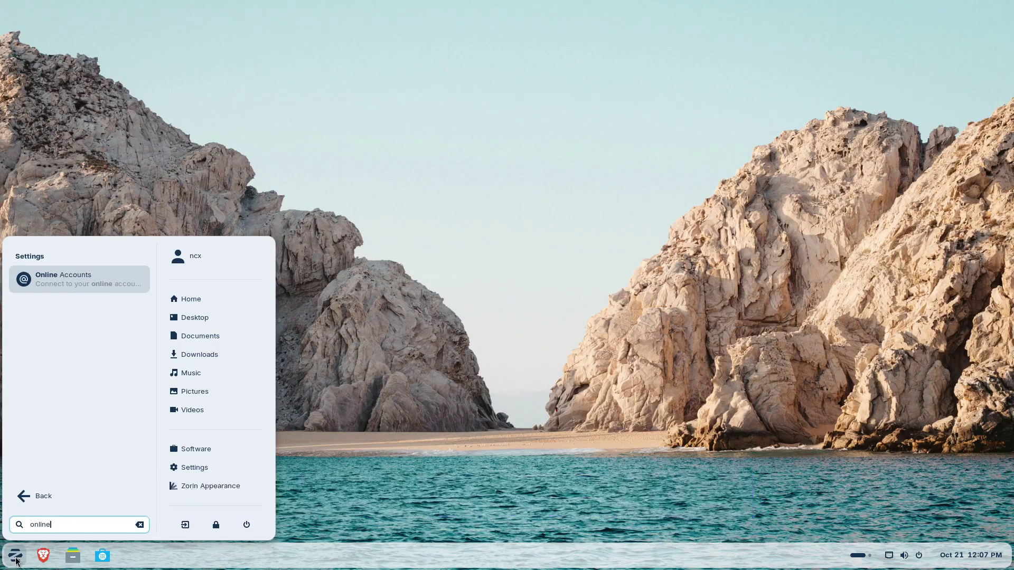
{"action": "key", "text": "Return"}
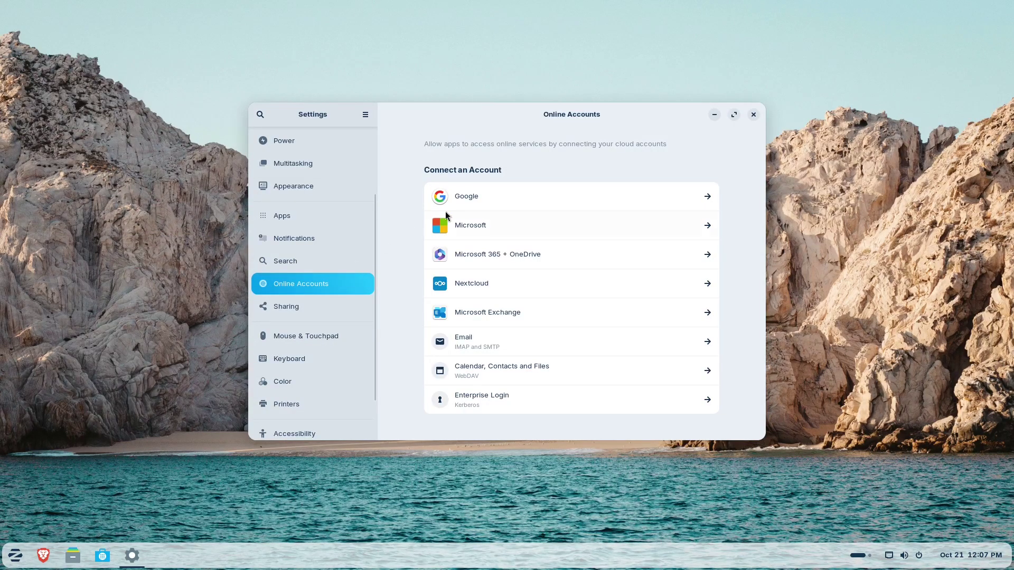
{"action": "left_click", "coordinate": [486, 197]}
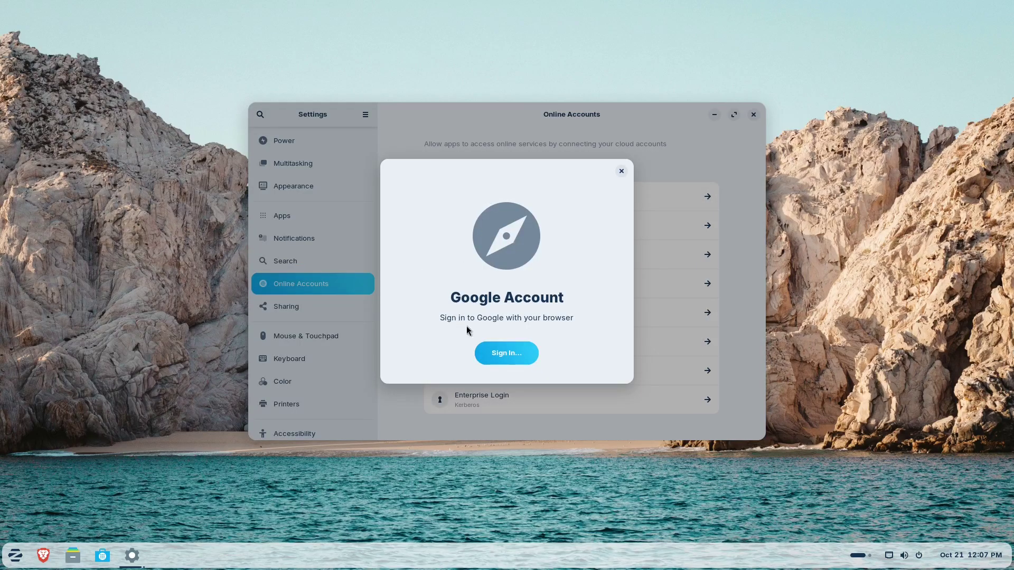
{"action": "left_click", "coordinate": [503, 354]}
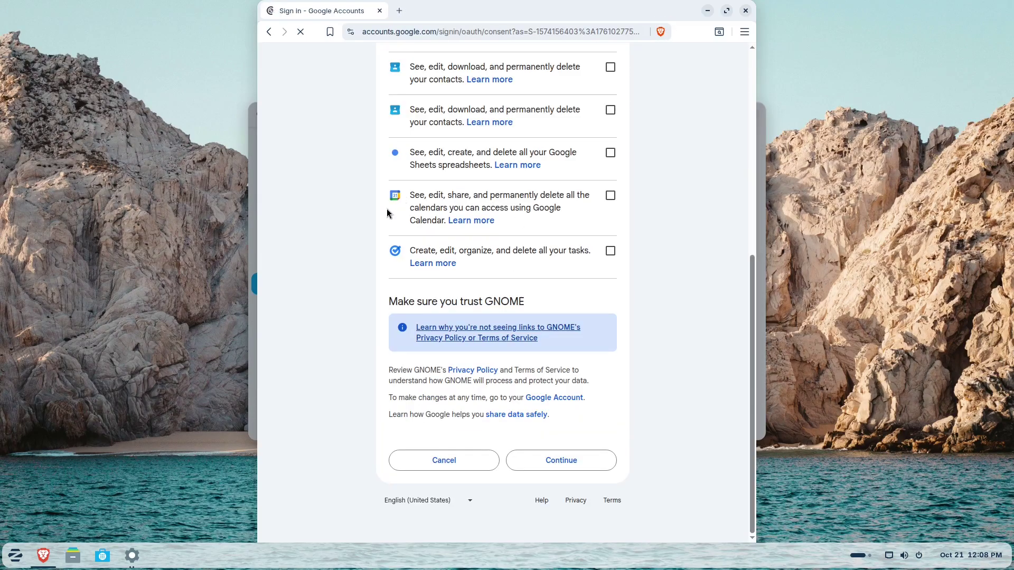
- Copy After Zorin Install.md from Home into the mounted Google Drive in Files
{"action": "scroll", "coordinate": [388, 211], "scroll_direction": "up", "scroll_amount": 10}
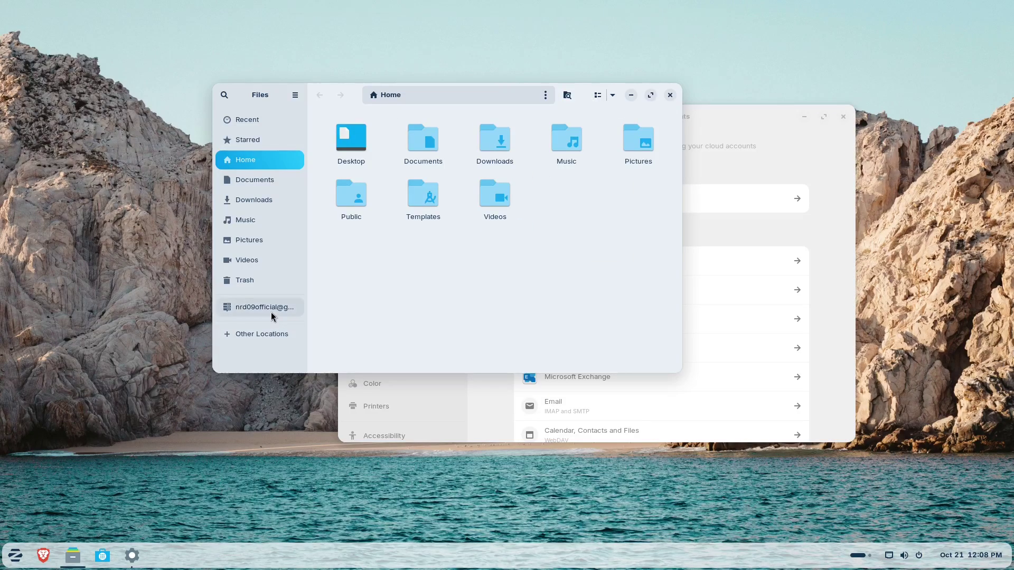
{"action": "left_click", "coordinate": [270, 312]}
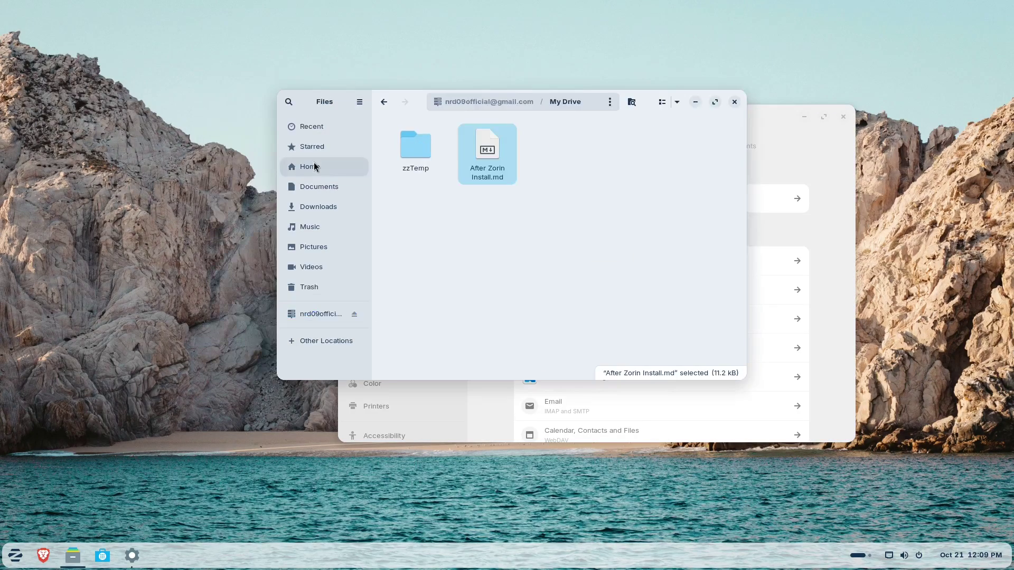
{"action": "left_click", "coordinate": [315, 167]}
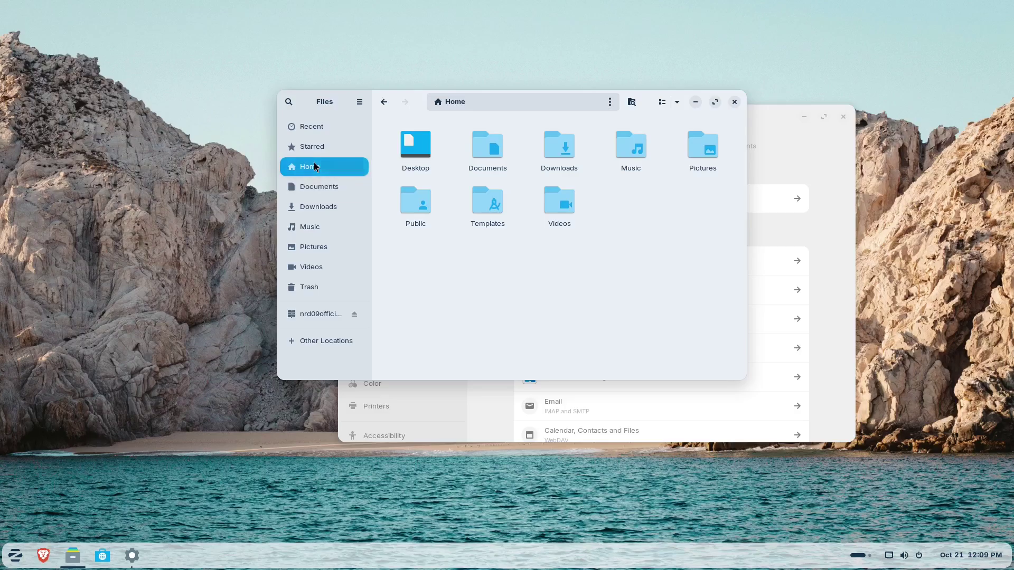
{"action": "right_click", "coordinate": [315, 167]}
{"action": "left_click", "coordinate": [364, 191]}
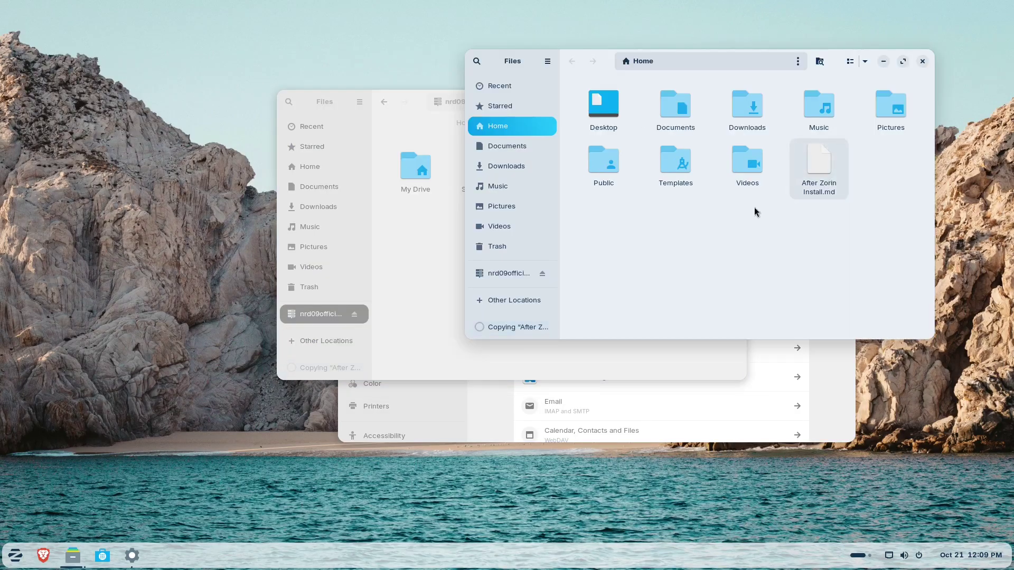
{"action": "left_click_drag", "start_coordinate": [819, 163], "coordinate": [397, 264]}
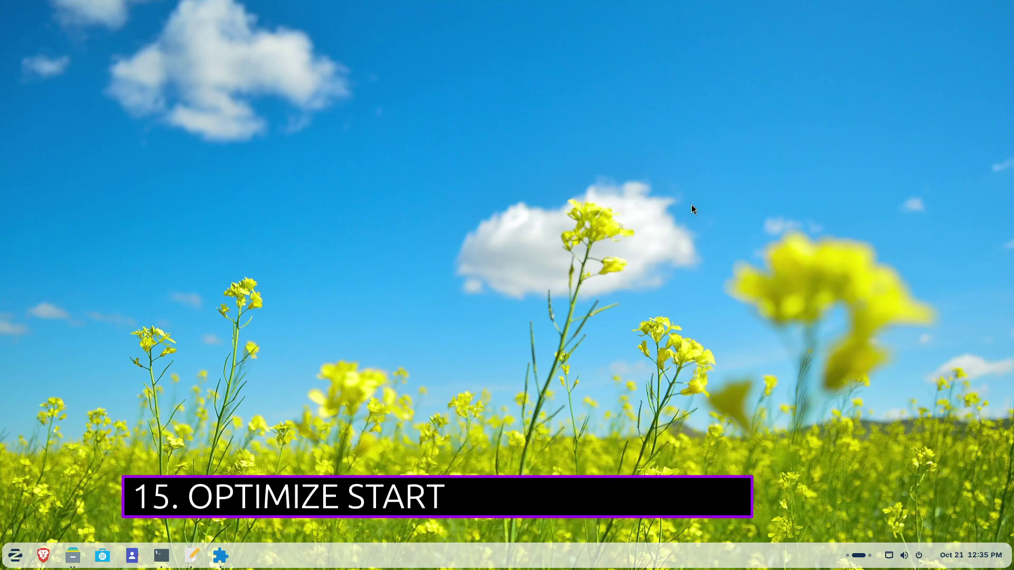
- Find Startup Applications by searching 'start', launch it, and review the SSH Key Agent, Startup Sound and xapp-sn-watcher entries
{"action": "key", "text": "super"}
{"action": "type", "text": "s"}
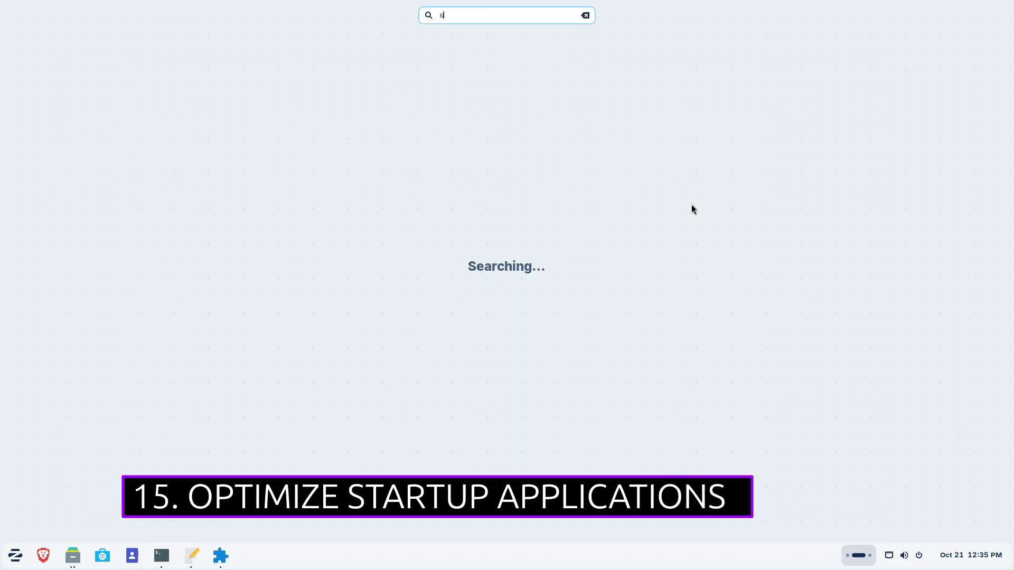
{"action": "type", "text": "tart"}
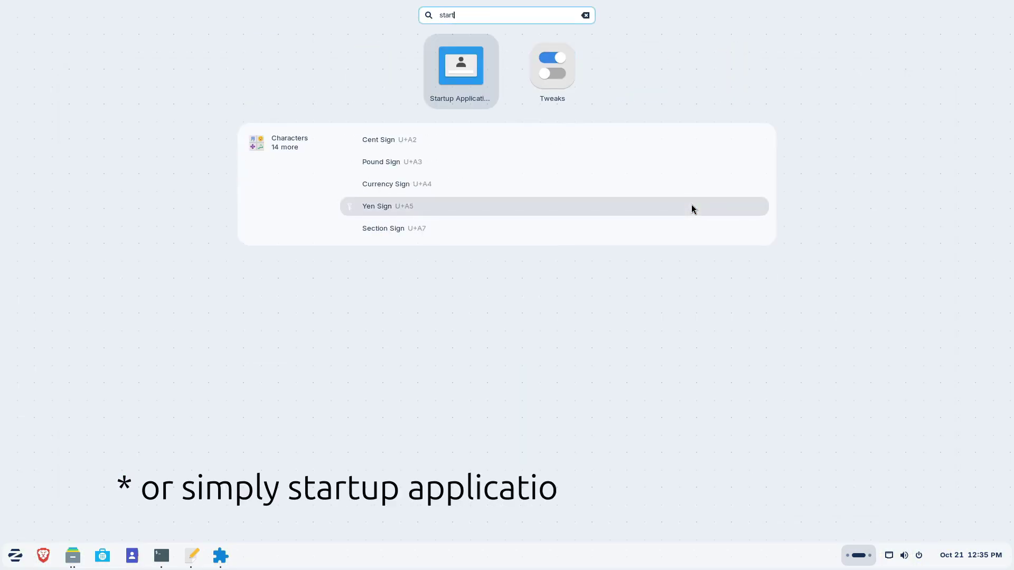
{"action": "left_click", "coordinate": [468, 49]}
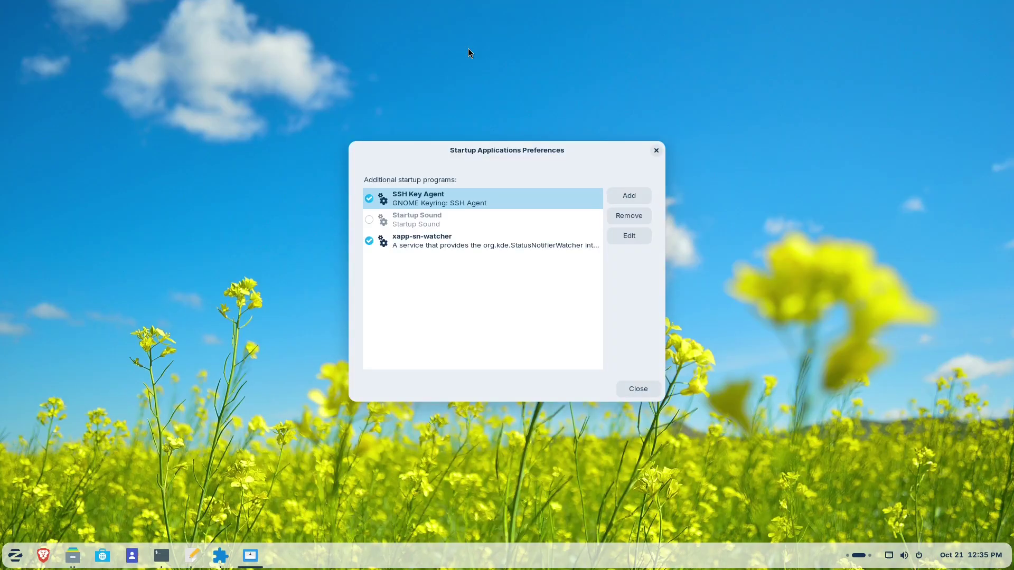
{"action": "left_click_drag", "start_coordinate": [469, 149], "coordinate": [470, 110]}
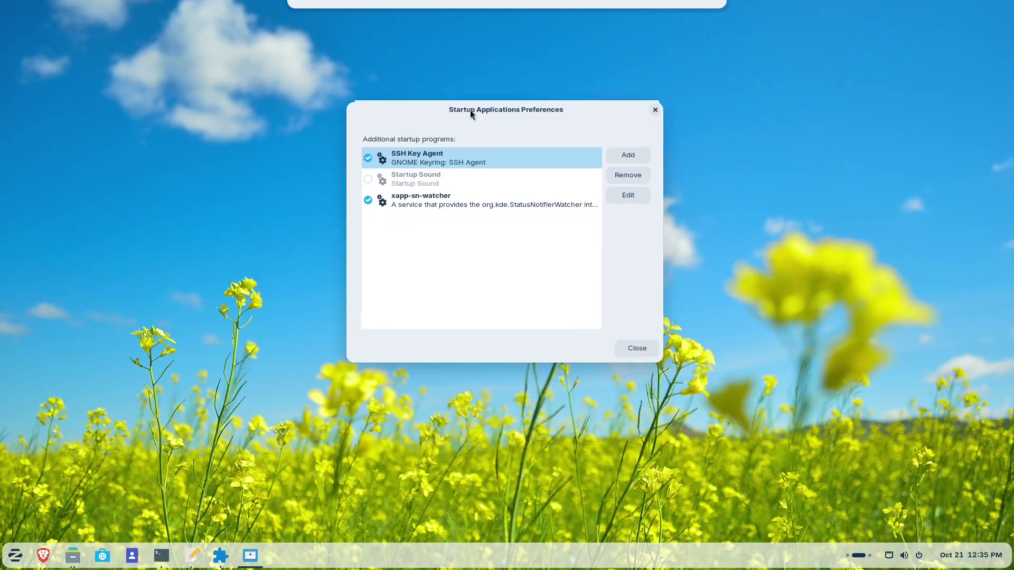
{"action": "left_click", "coordinate": [447, 169]}
{"action": "left_click", "coordinate": [430, 195]}
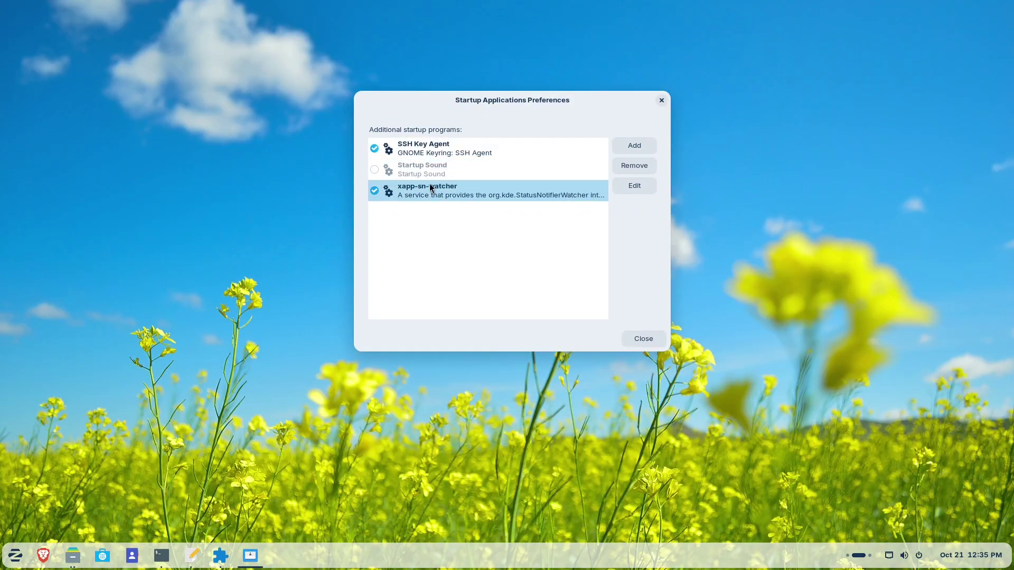
{"action": "left_click", "coordinate": [438, 156]}
- Add a new startup program with the command gnome-terminal
{"action": "left_click", "coordinate": [629, 145]}
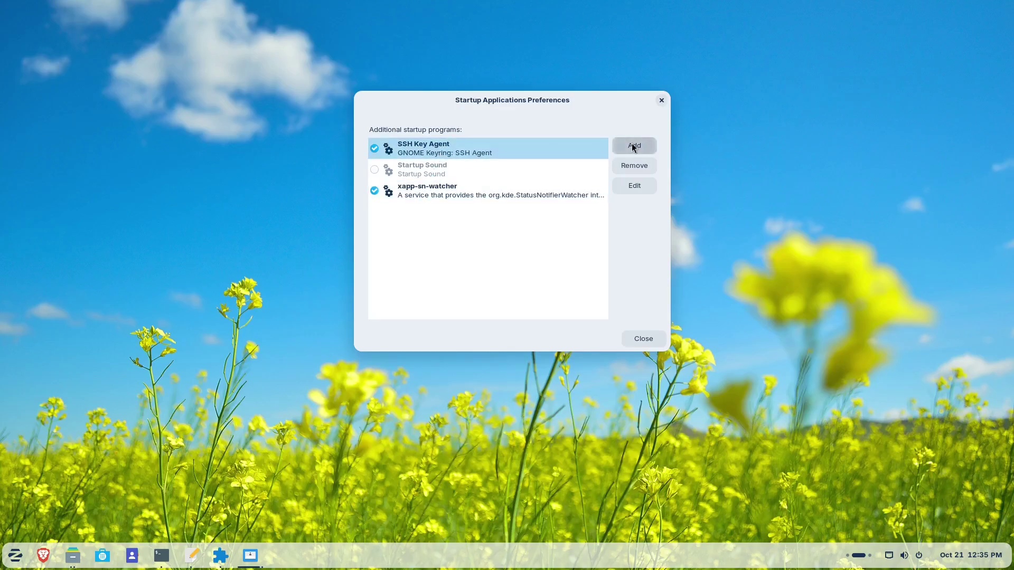
{"action": "key", "text": "Tab"}
{"action": "type", "text": "gnome-terminal"}
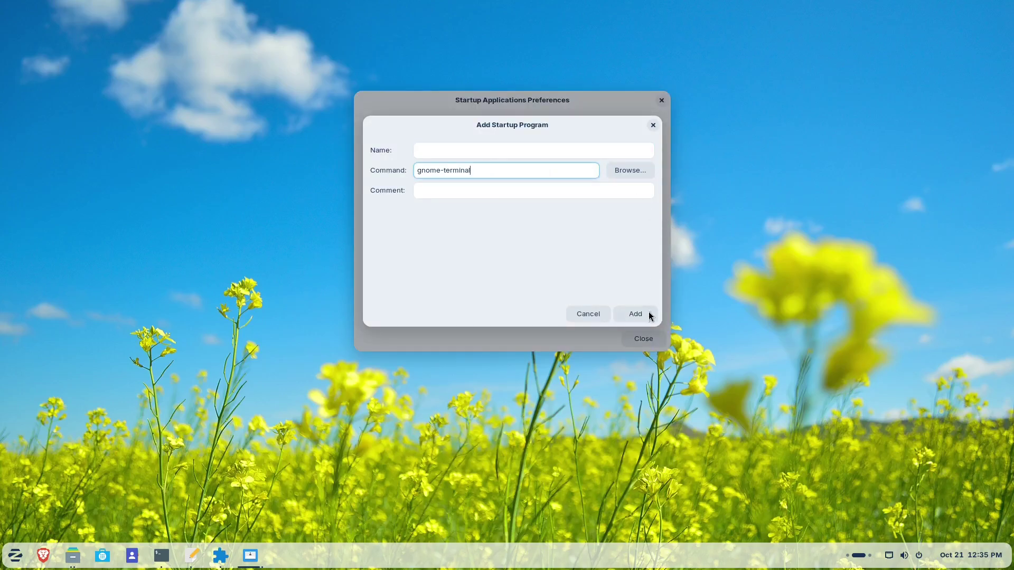
{"action": "left_click", "coordinate": [649, 315]}
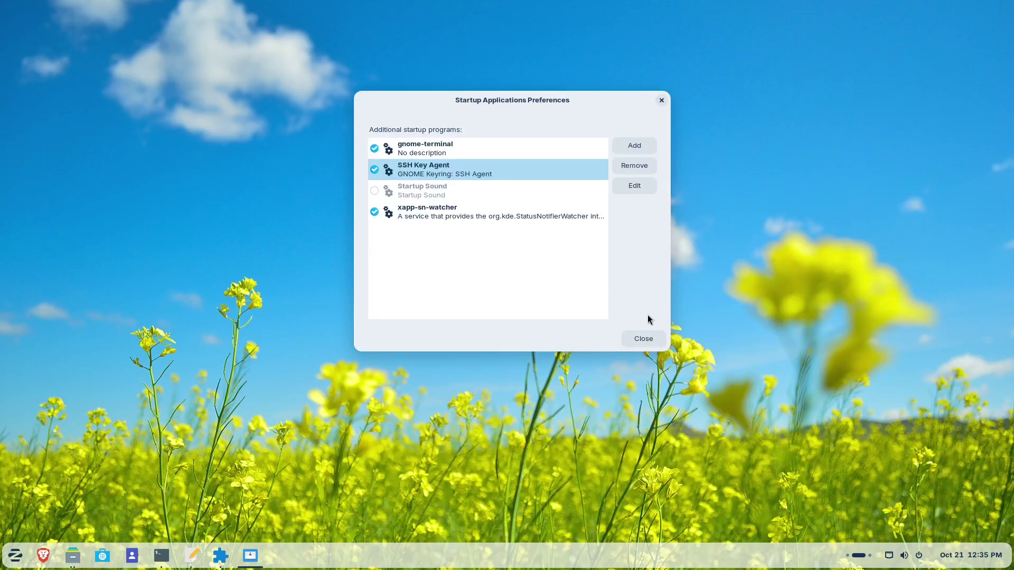
{"action": "left_click", "coordinate": [443, 153]}
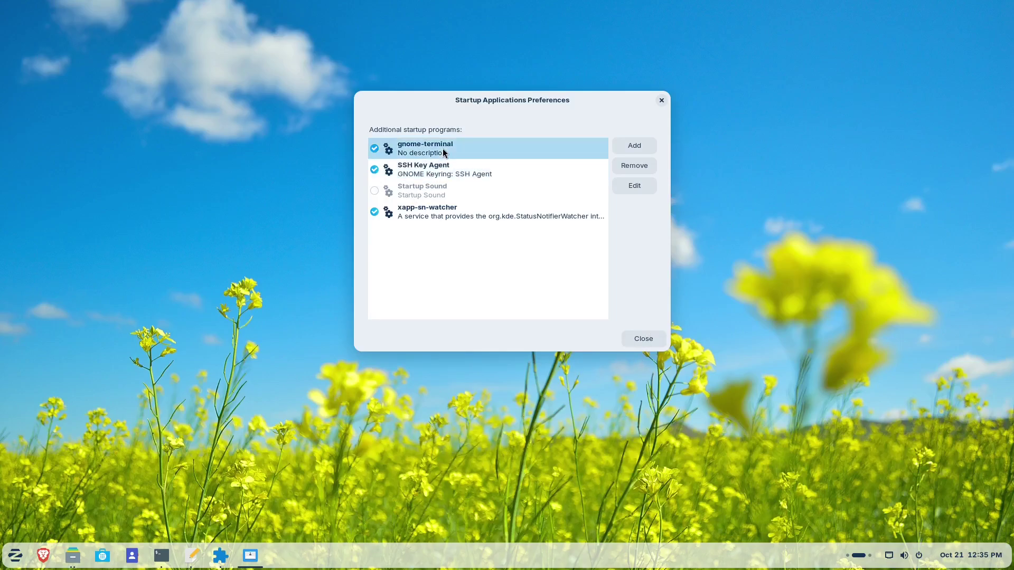
- Disable SSH Key Agent and xapp-sn-watcher at login, and toggle gnome-terminal off and back on
{"action": "left_click", "coordinate": [373, 169]}
{"action": "left_click", "coordinate": [374, 212]}
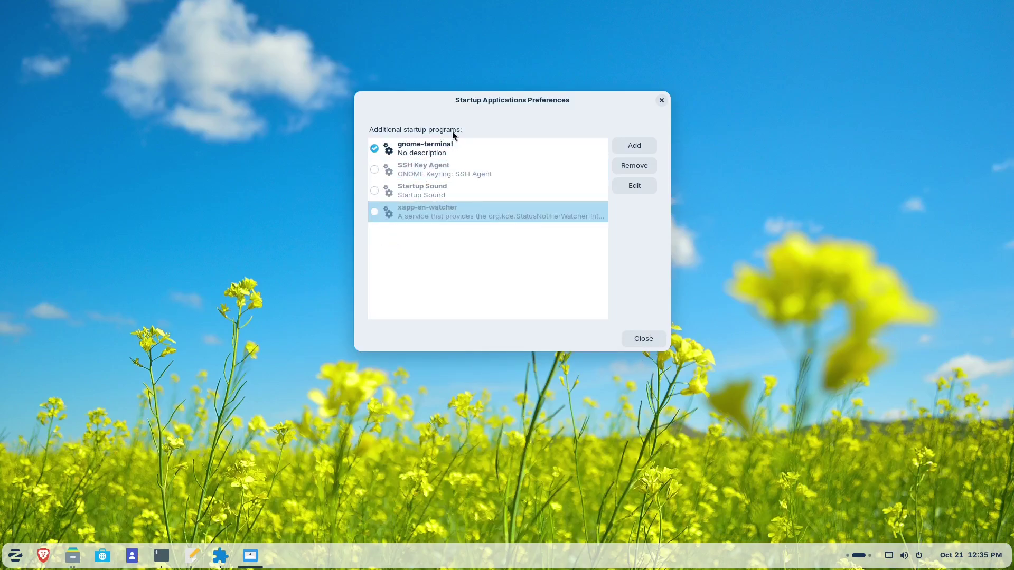
{"action": "left_click", "coordinate": [438, 146]}
{"action": "left_click", "coordinate": [374, 148]}
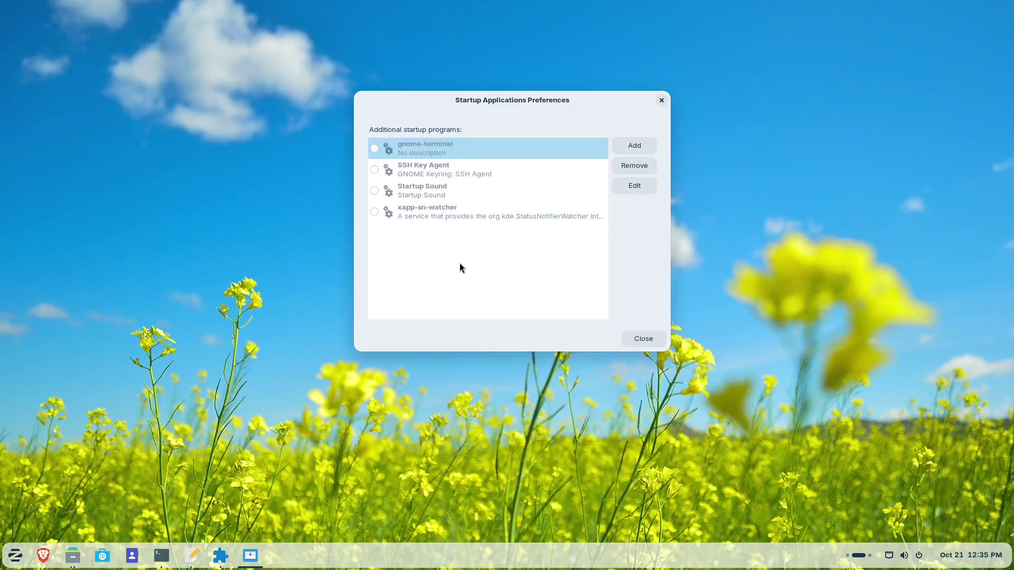
{"action": "left_click", "coordinate": [374, 149]}
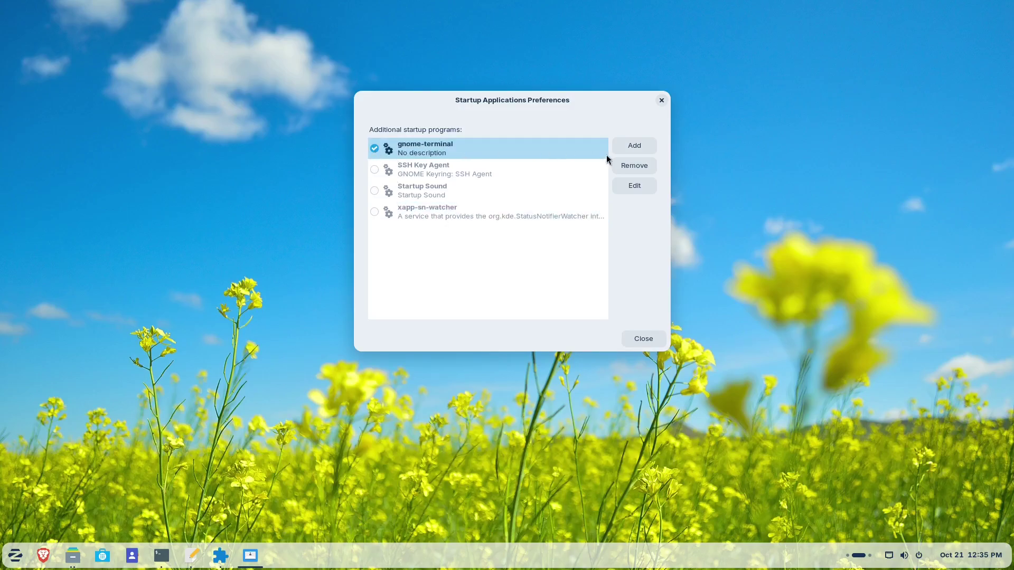
- Remove the gnome-terminal entry and enable SSH Key Agent, Startup Sound and xapp-sn-watcher
{"action": "left_click", "coordinate": [638, 167]}
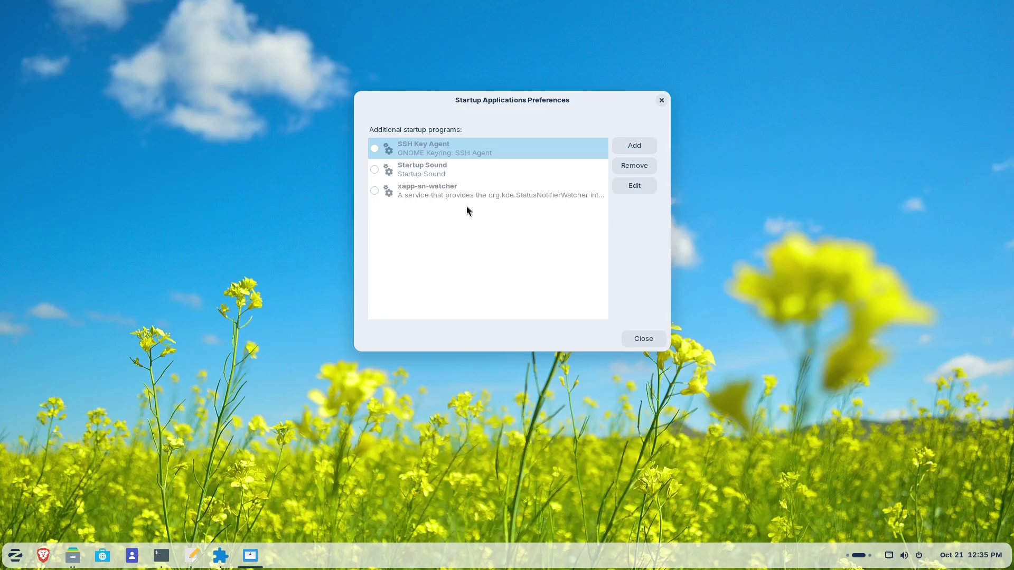
{"action": "left_click", "coordinate": [374, 149]}
{"action": "left_click", "coordinate": [375, 170]}
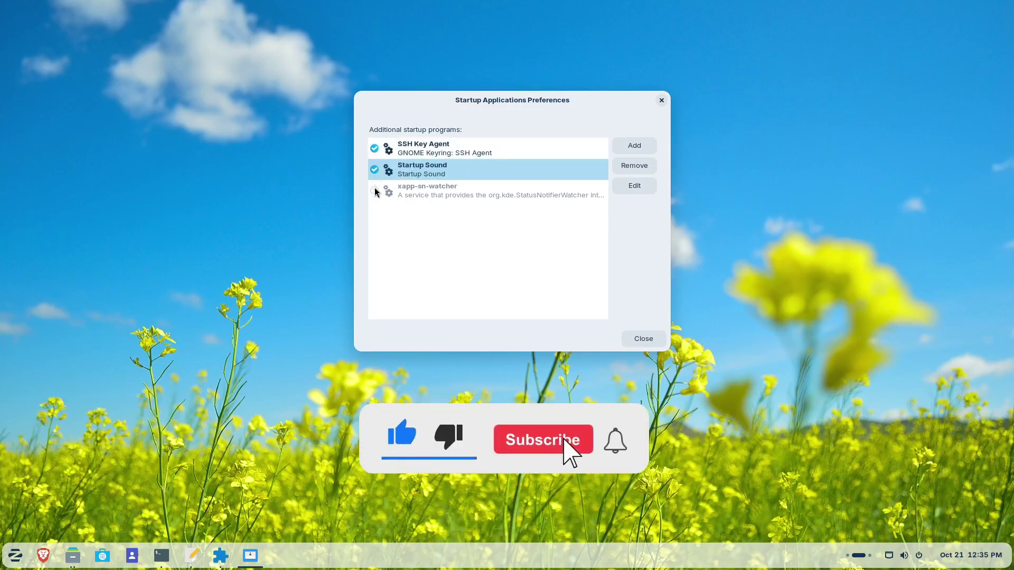
{"action": "left_click", "coordinate": [375, 191]}
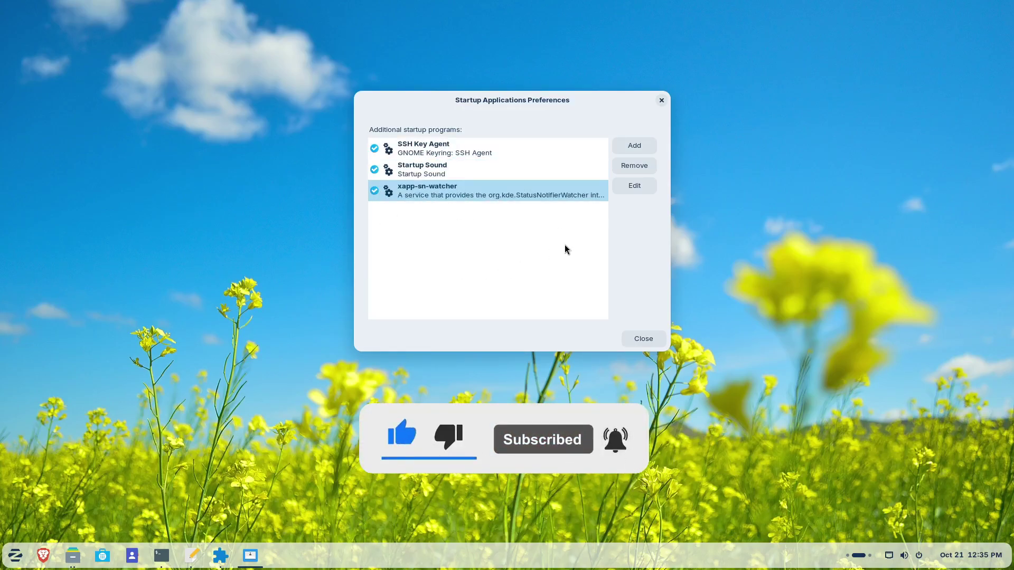